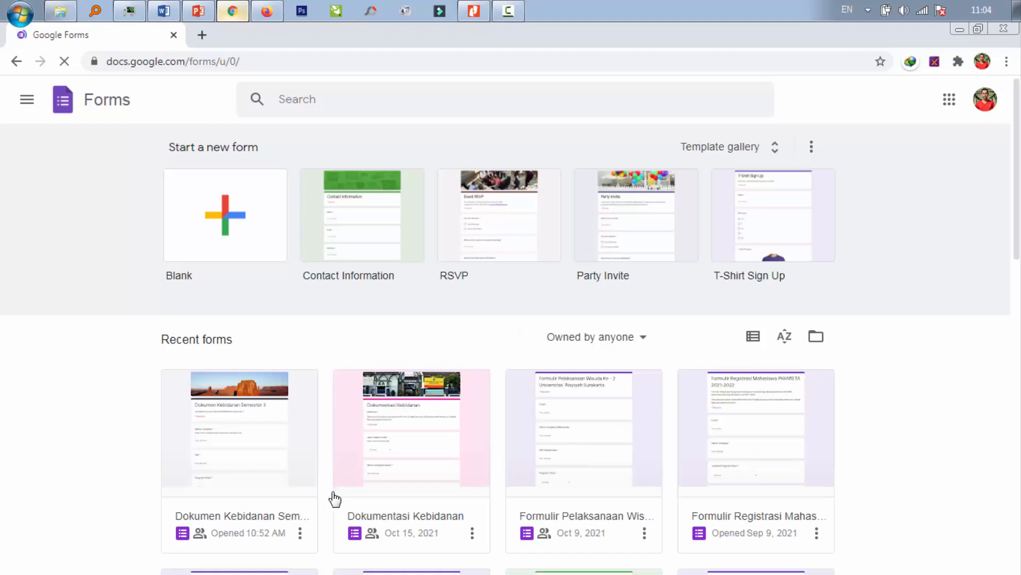
# Step: Open the recent form Dokumen Kebidanan Semester 3 for editing
pyautogui.click(300, 533)
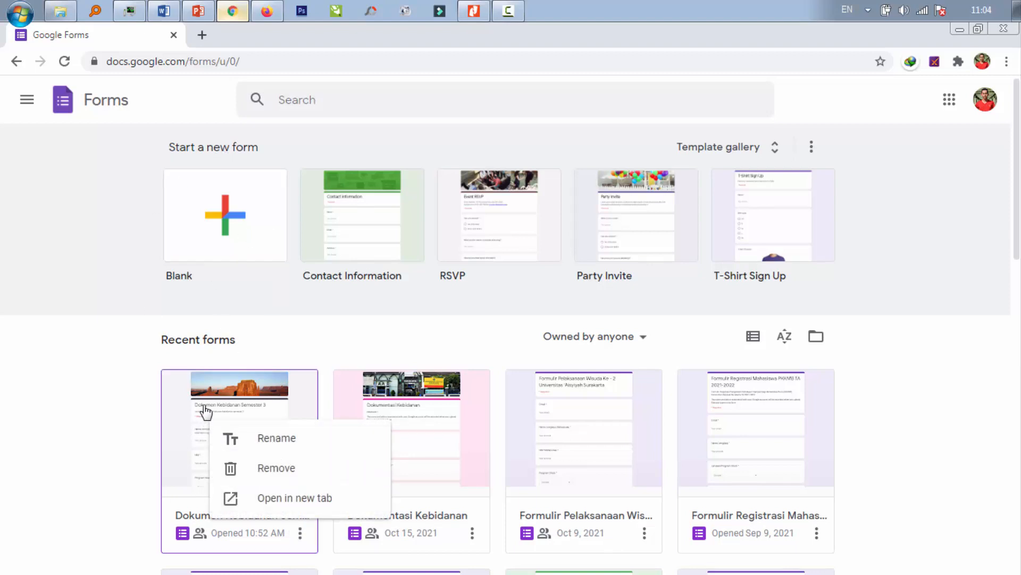
pyautogui.click(193, 417)
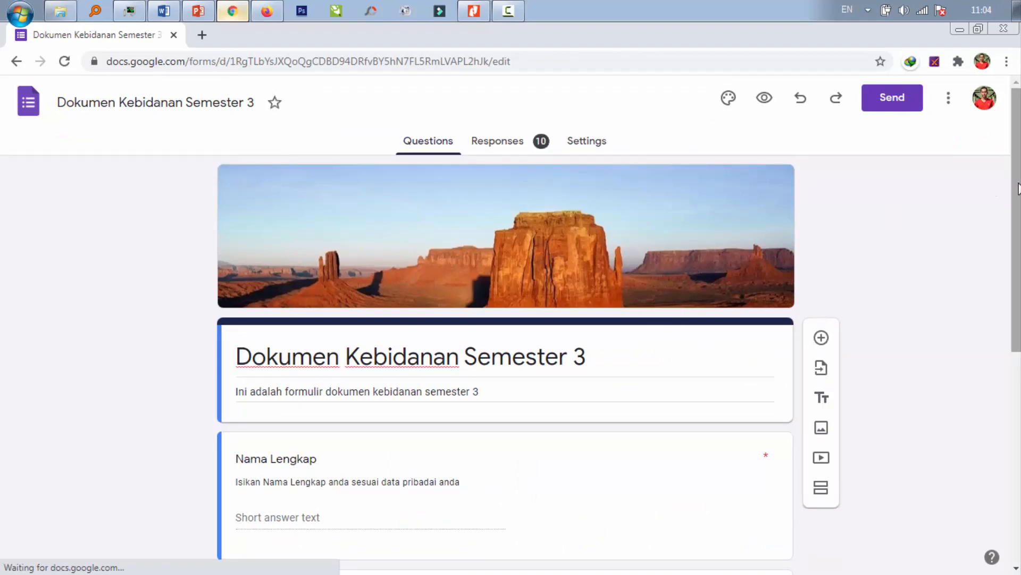
pyautogui.moveTo(1018, 183); pyautogui.dragTo(1018, 156)
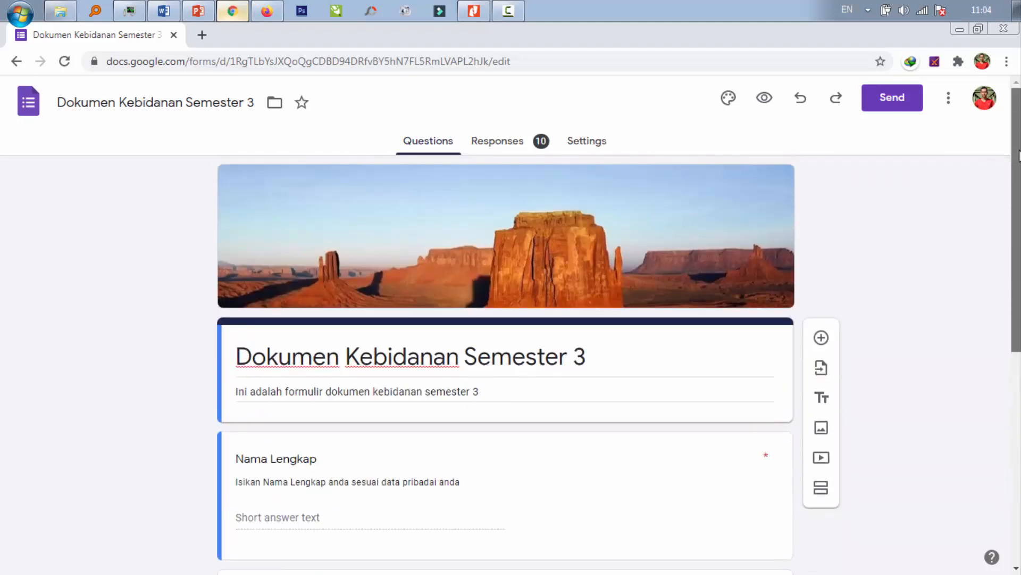
# Step: Show the form's responses and look through the Nama Lengkap, NIM and Program Studi summaries
pyautogui.click(507, 153)
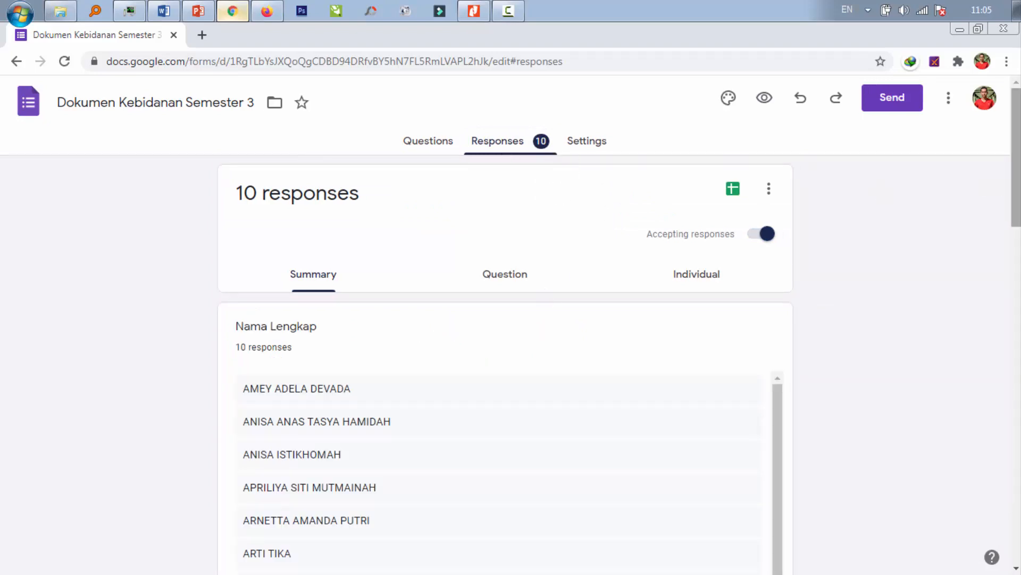
pyautogui.scroll(-8, 505, 329)
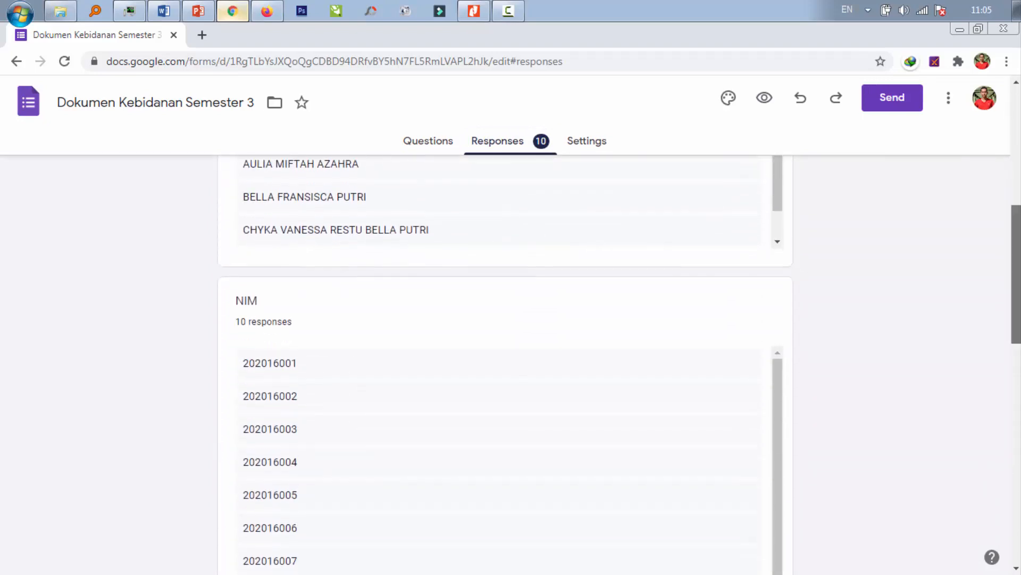
pyautogui.scroll(-7, 505, 362)
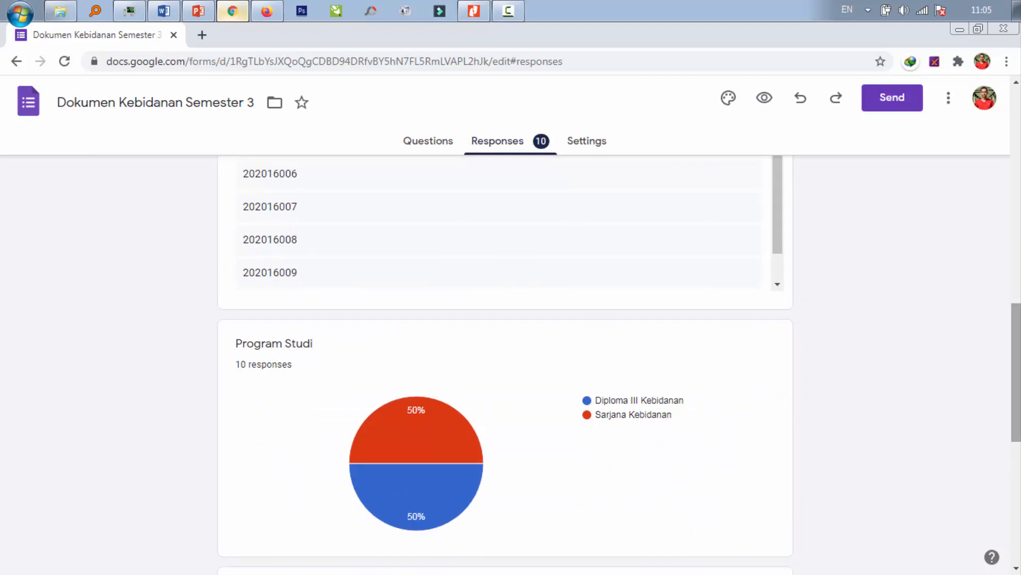
pyautogui.moveTo(1019, 361); pyautogui.dragTo(1019, 170)
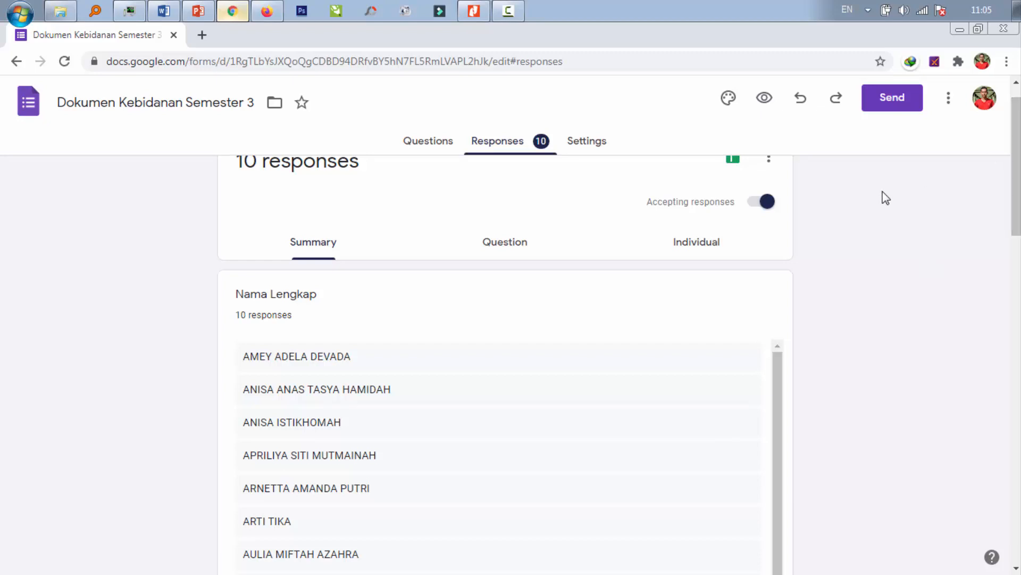
pyautogui.moveTo(1017, 176); pyautogui.dragTo(1016, 167)
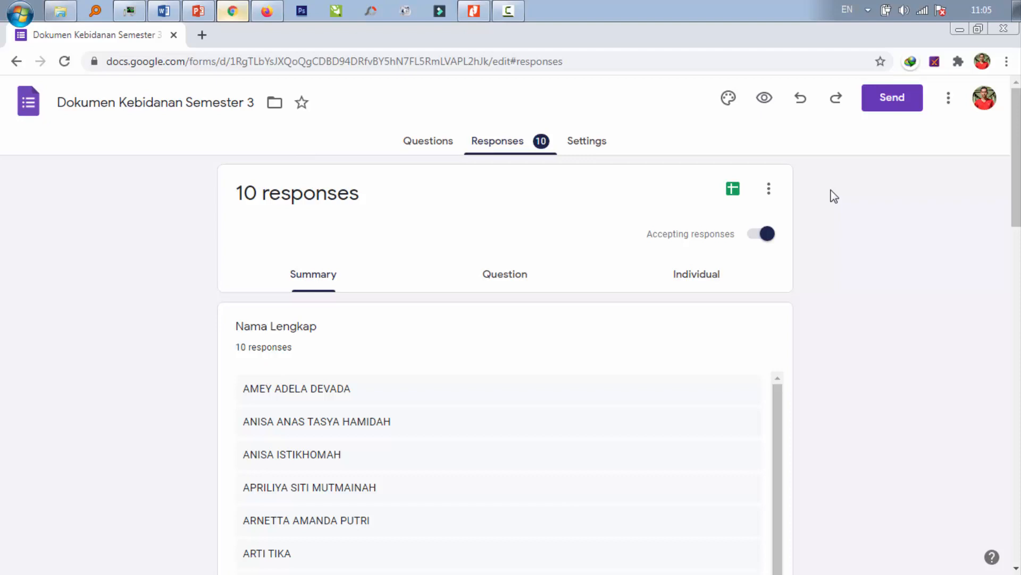
# Step: Create a new spreadsheet as the destination for the form responses, keeping the suggested name
pyautogui.click(733, 192)
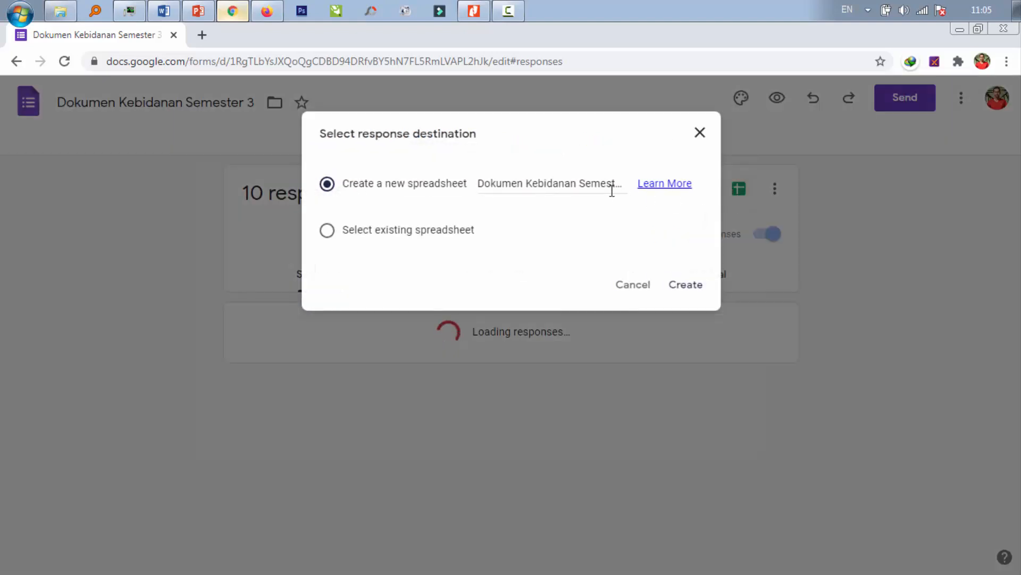
pyautogui.click(593, 182)
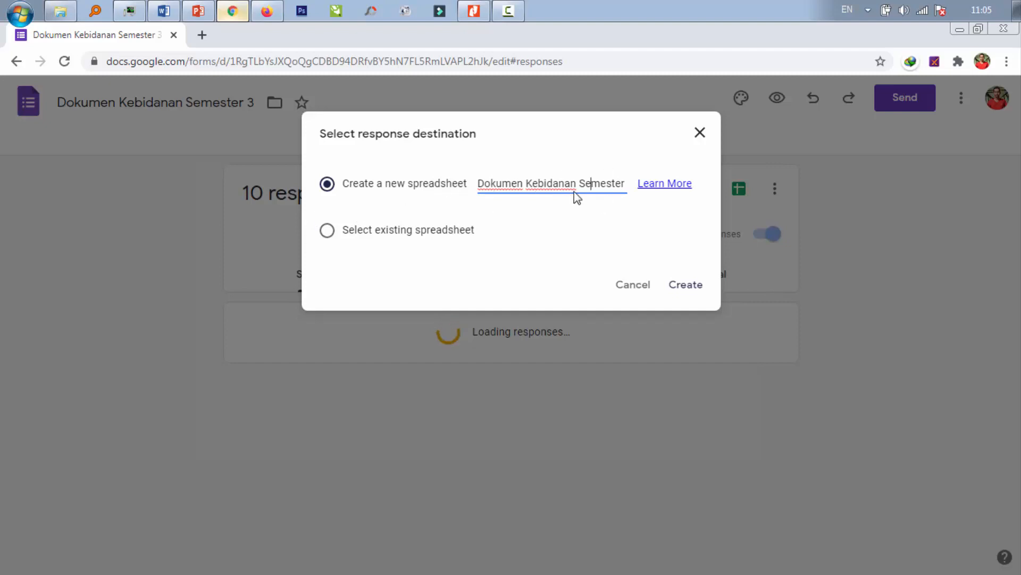
pyautogui.click(687, 286)
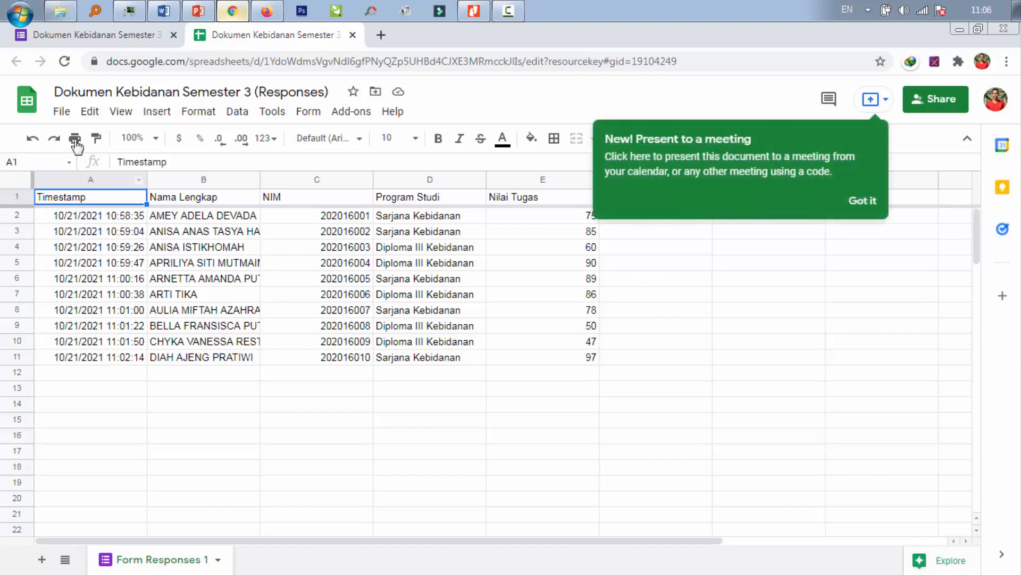
# Step: Download the response spreadsheet in Microsoft Excel (.xlsx) format
pyautogui.click(63, 113)
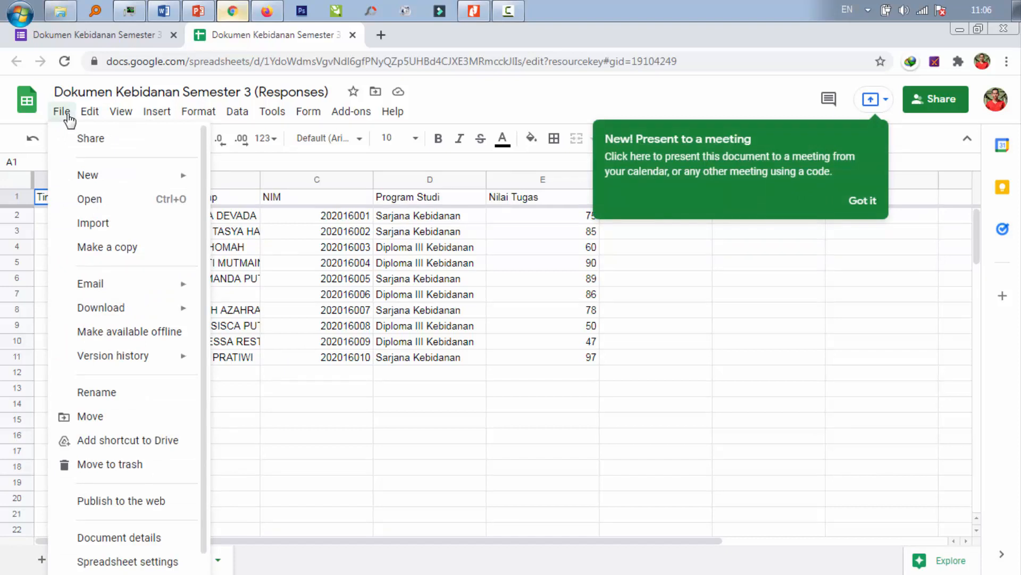
pyautogui.moveTo(172, 317)
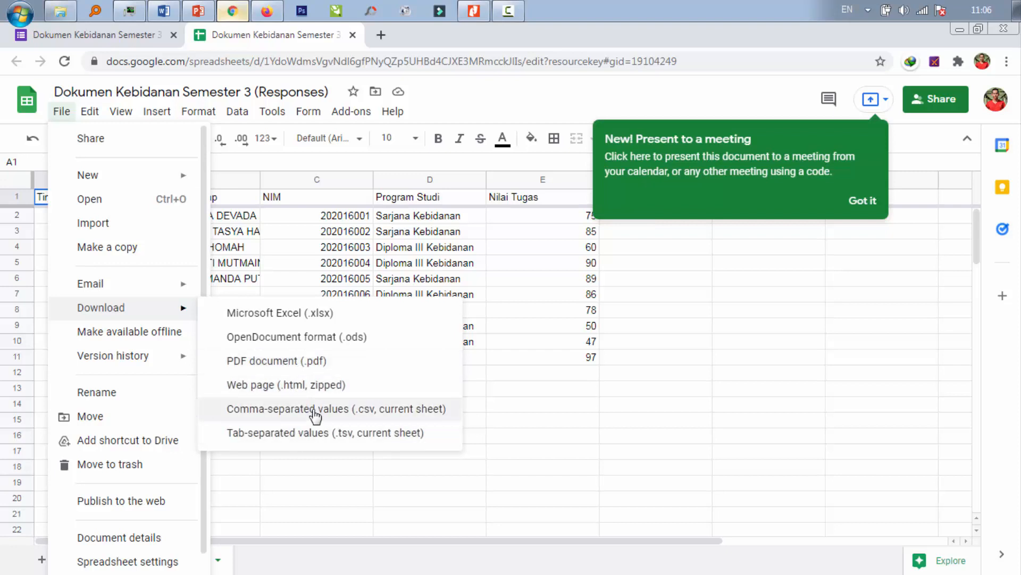
pyautogui.click(349, 314)
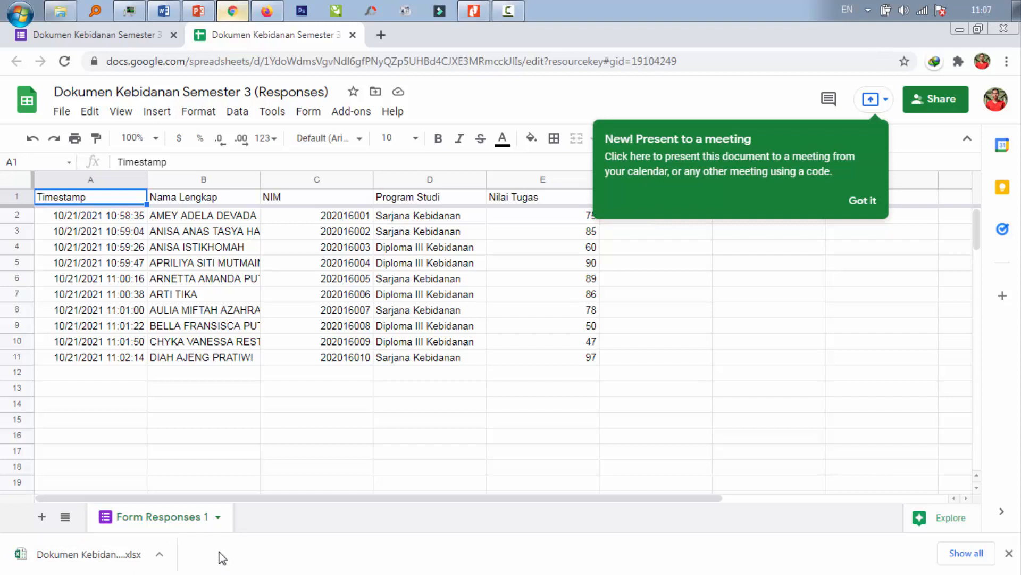
# Step: Open the downloaded responses workbook in Microsoft Excel and enable editing
pyautogui.click(106, 557)
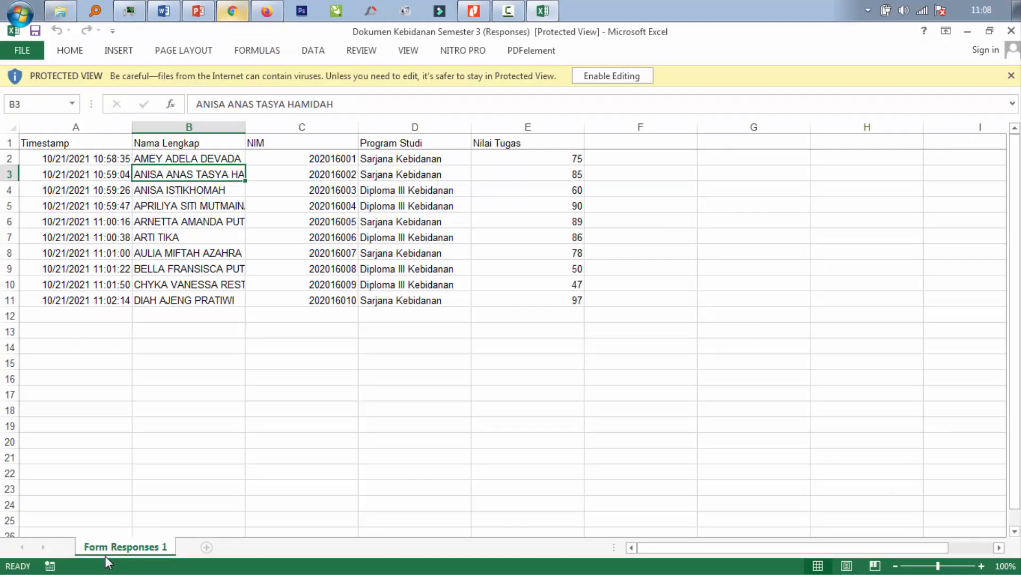
pyautogui.click(620, 77)
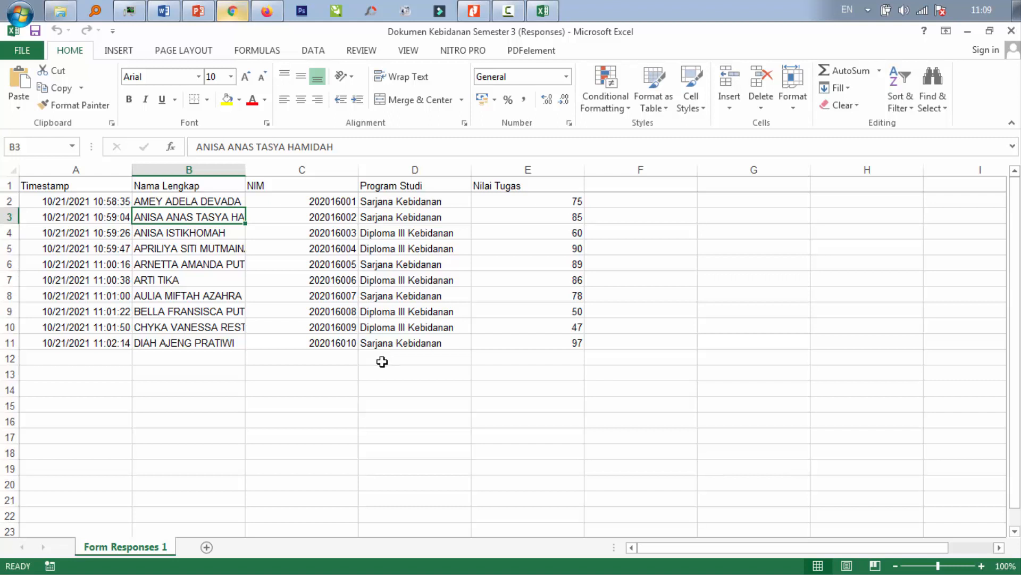
# Step: Enter the label AVERAGE in cell E13, below the Nilai Tugas values
pyautogui.click(504, 371)
pyautogui.write('AVERA')
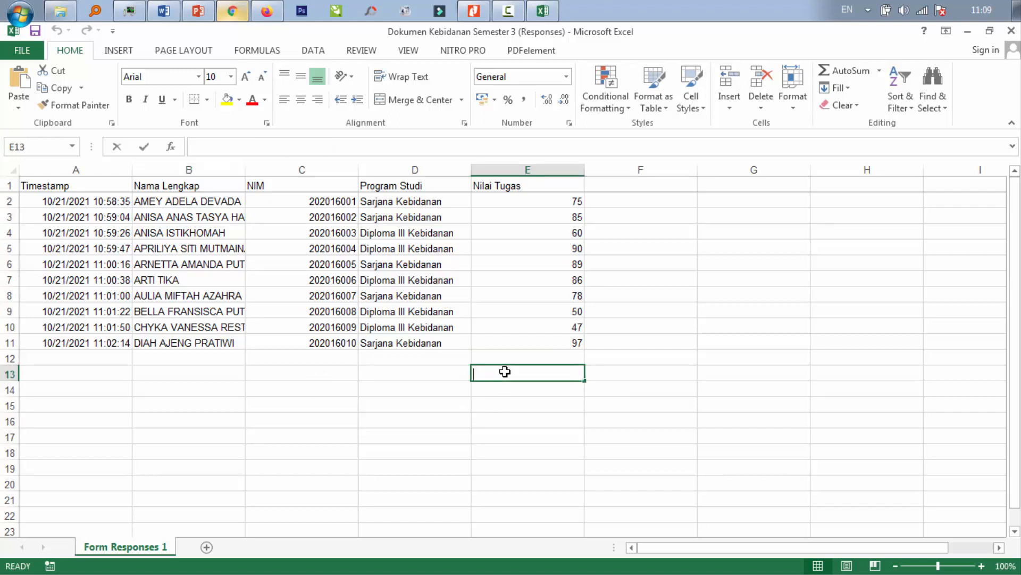
pyautogui.write('GE')
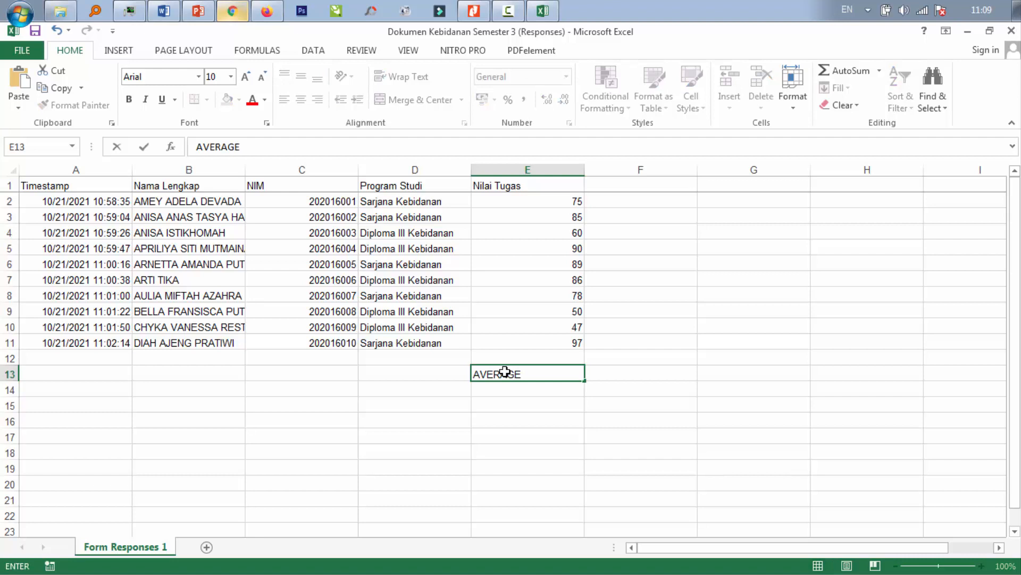
pyautogui.press('Return')
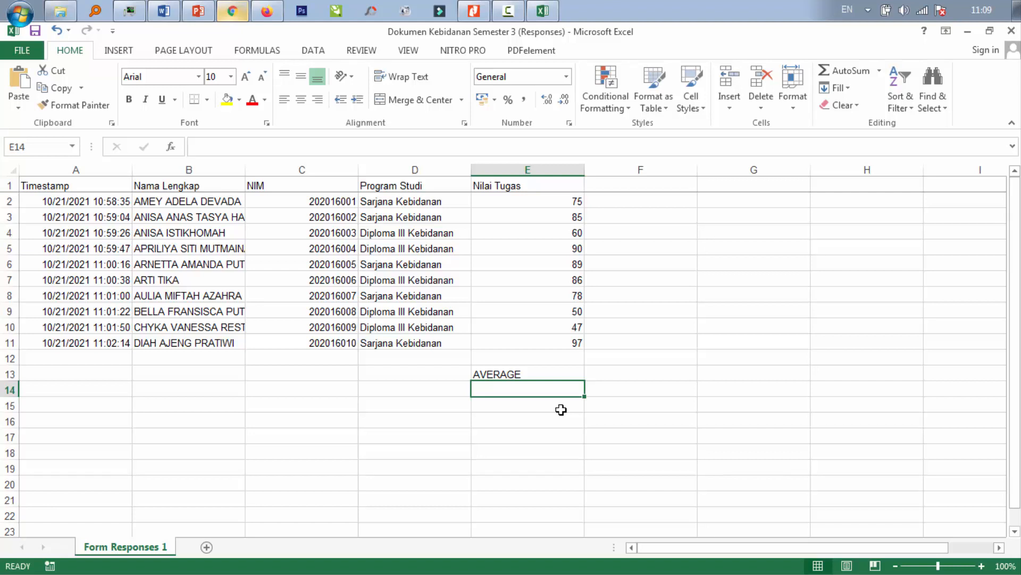
# Step: Calculate the average of the Nilai Tugas scores in cell E14 with =average(E2:E11)
pyautogui.write('=a')
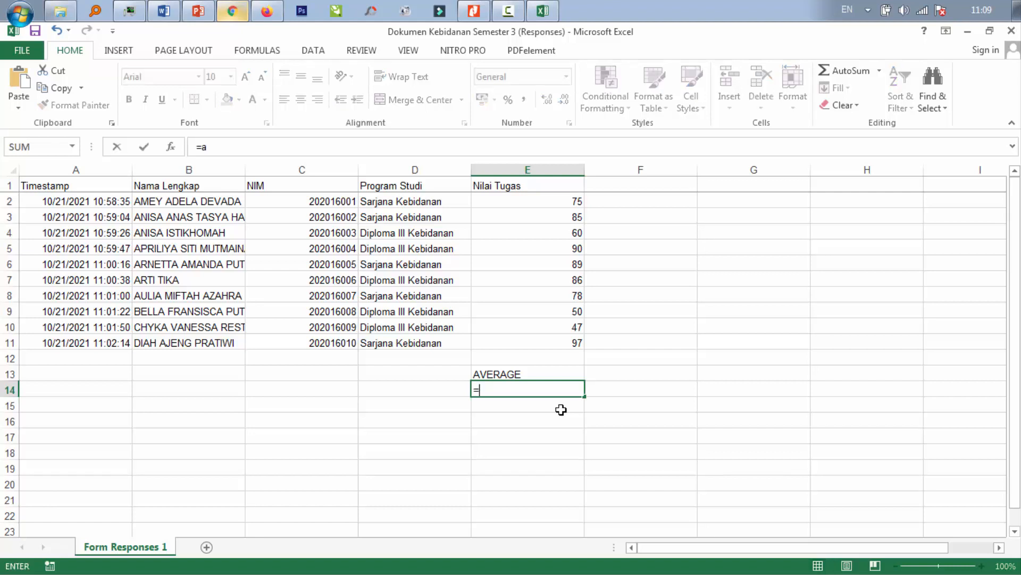
pyautogui.write('ver')
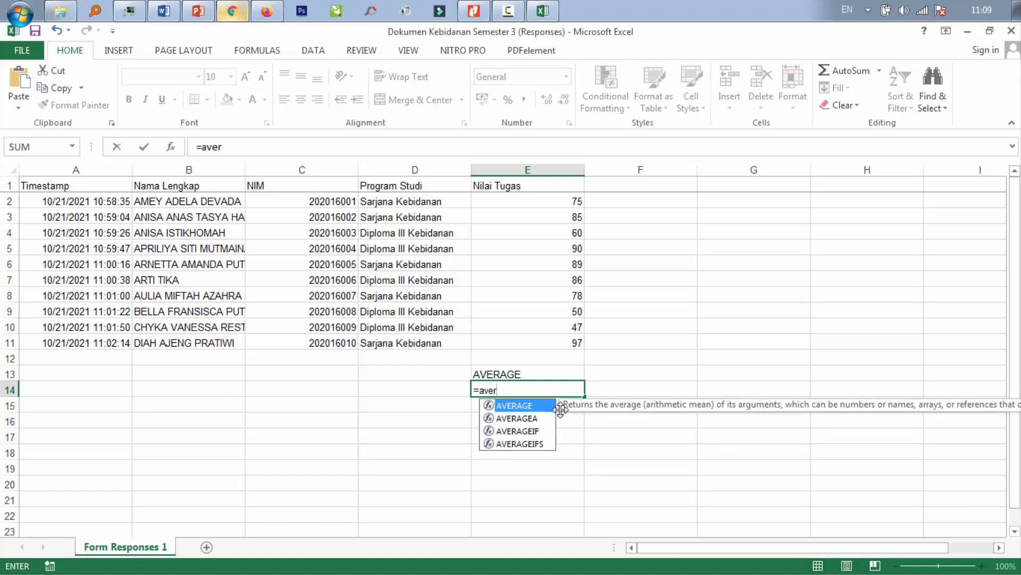
pyautogui.click(527, 390)
pyautogui.write('age')
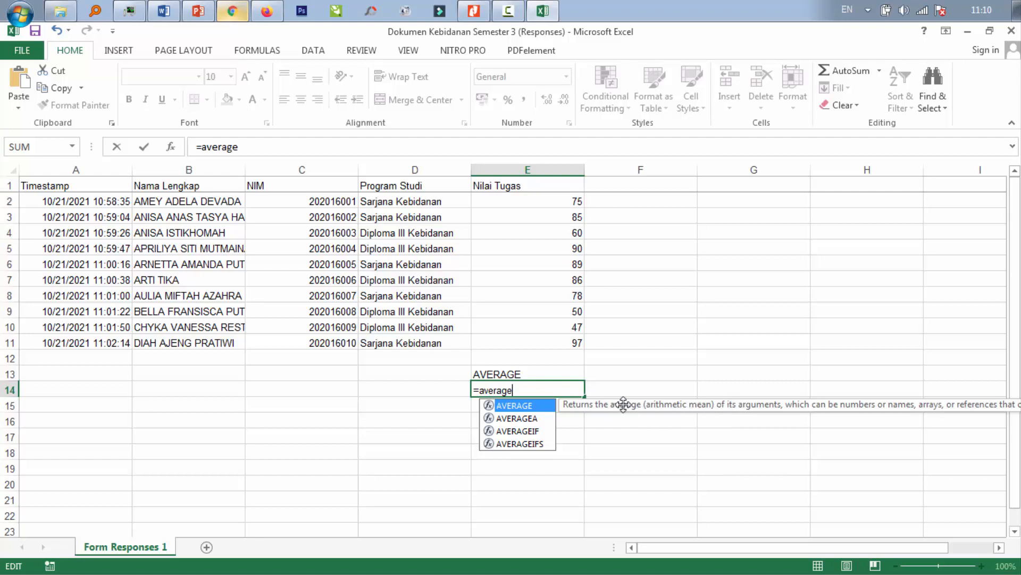
pyautogui.write('(')
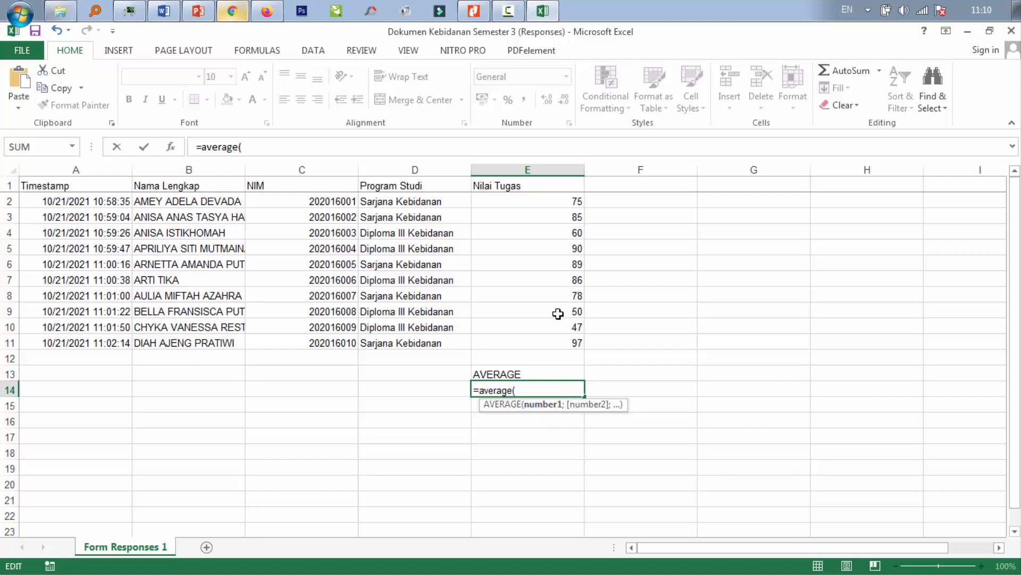
pyautogui.click(507, 169)
pyautogui.click(553, 200)
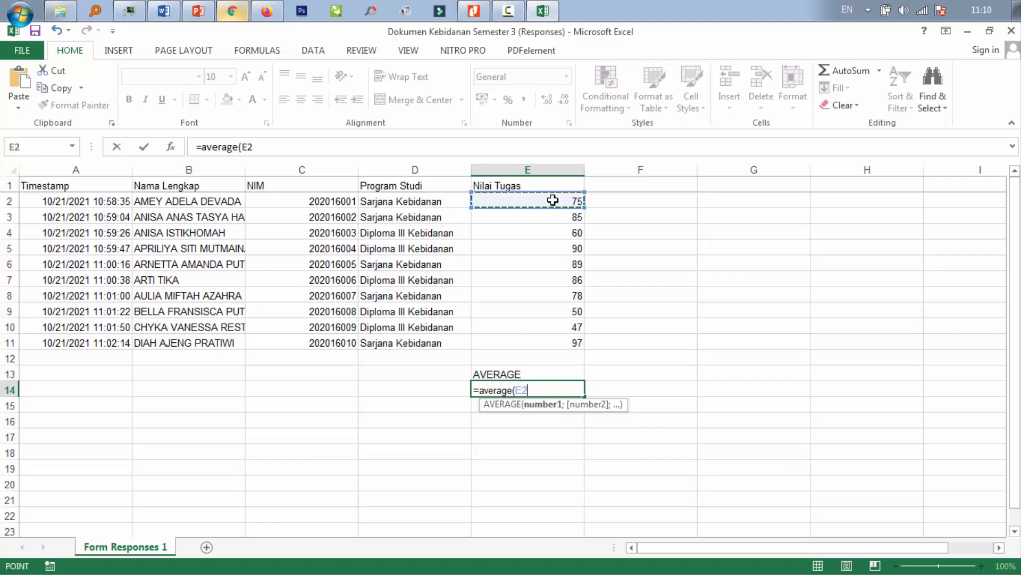
pyautogui.moveTo(553, 200); pyautogui.dragTo(564, 343)
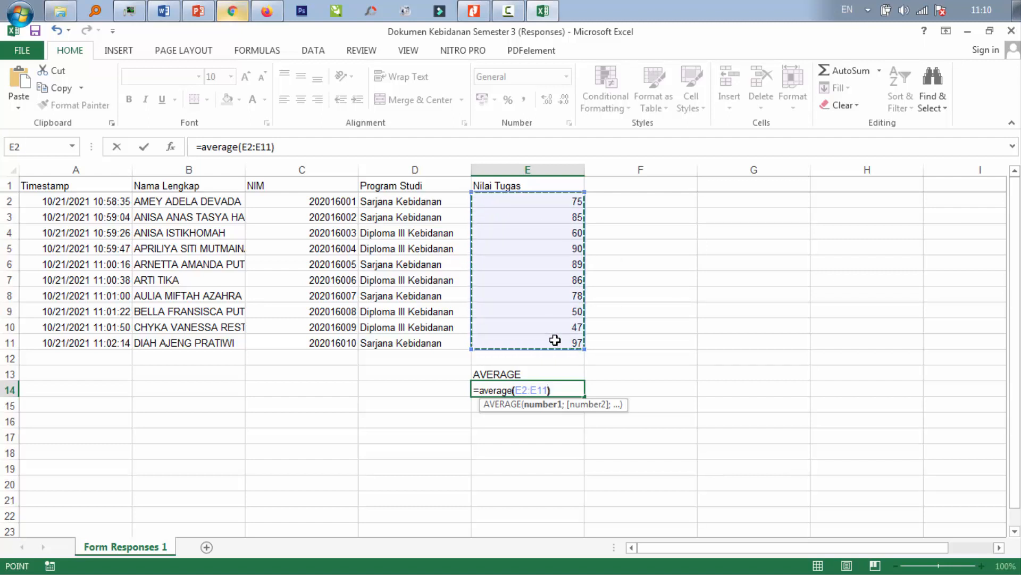
pyautogui.write(')')
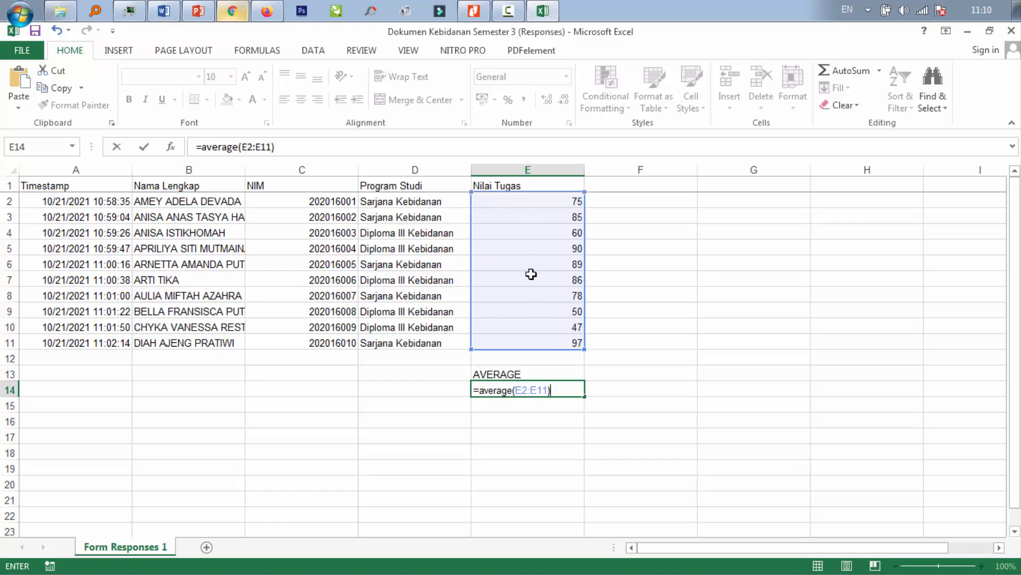
pyautogui.press('Return')
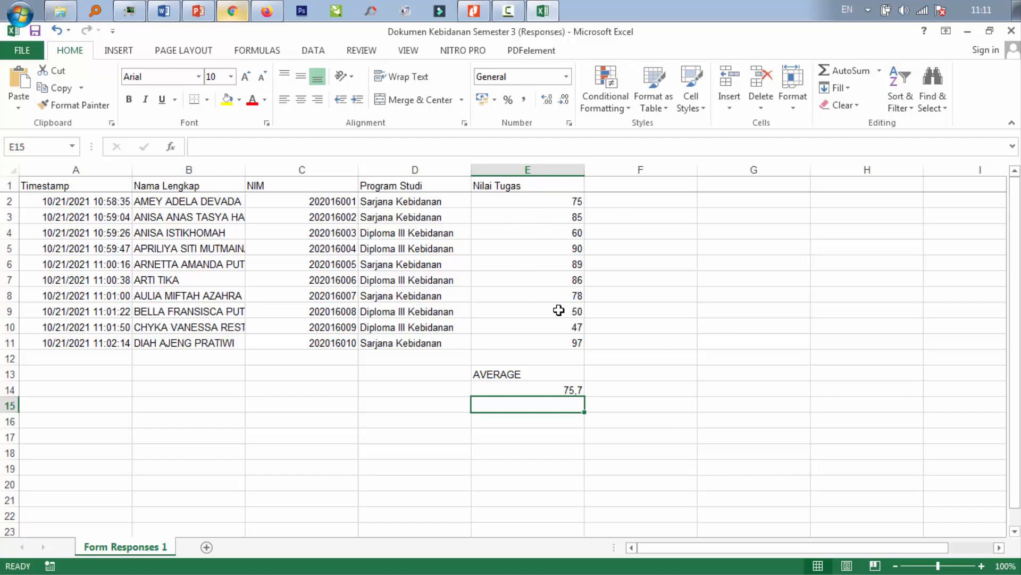
# Step: Enter the label Total / SUM in cell D12, below the Program Studi entries
pyautogui.click(454, 358)
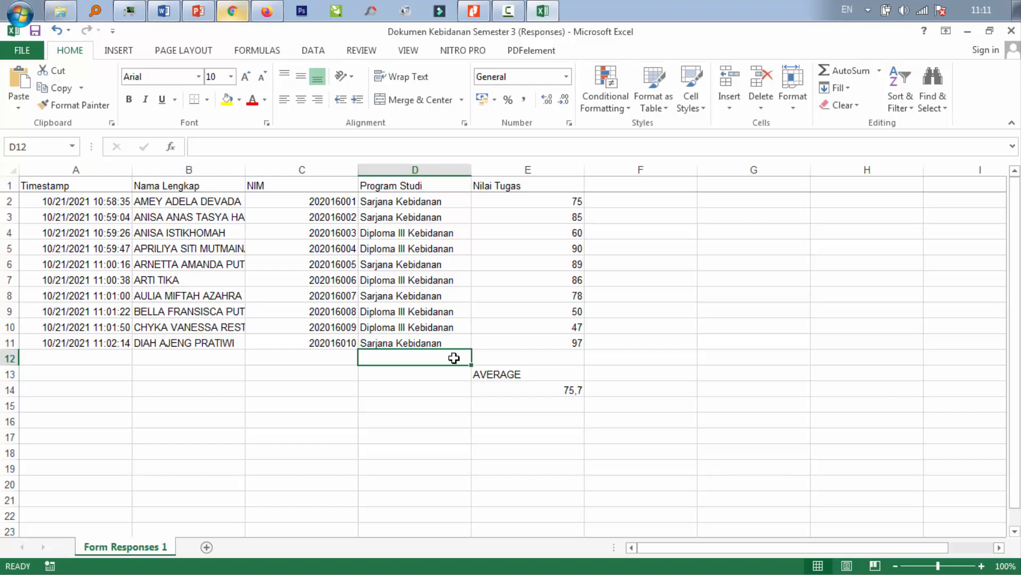
pyautogui.write('Tota')
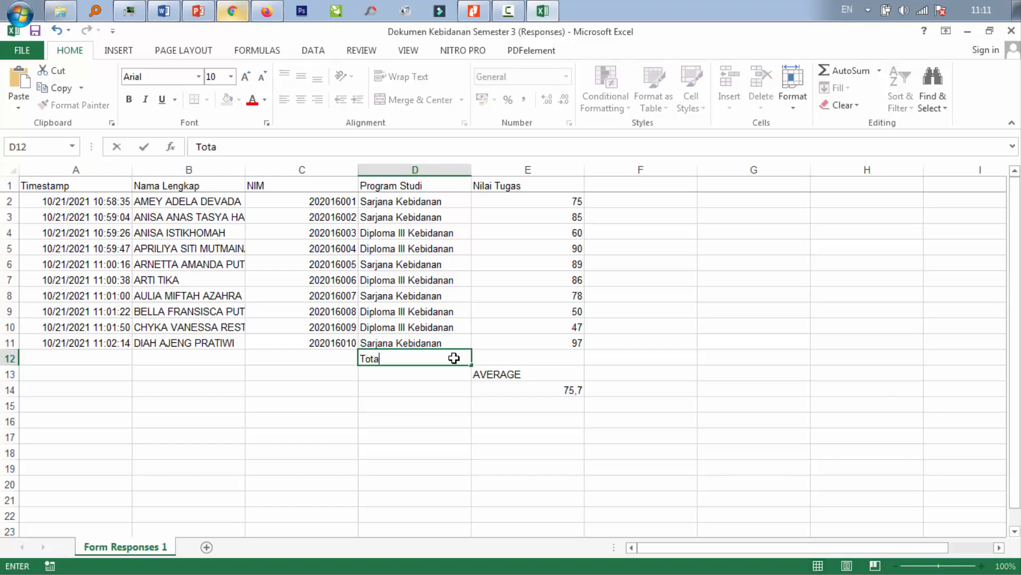
pyautogui.write('l / SUM')
pyautogui.click(434, 377)
# Step: Total the Nilai Tugas scores in cell E12 with =sum(E2:E11)
pyautogui.click(493, 362)
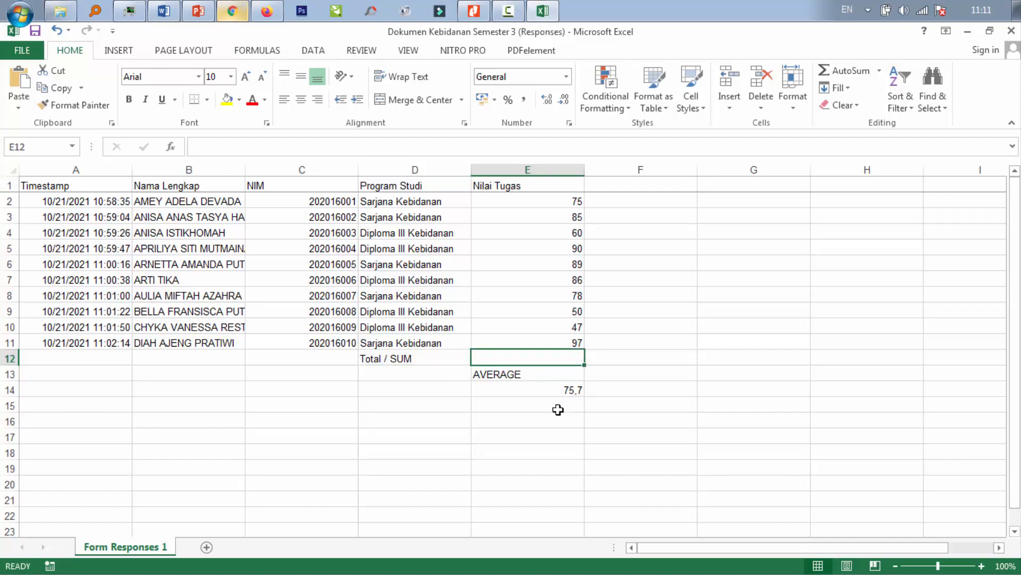
pyautogui.write('=')
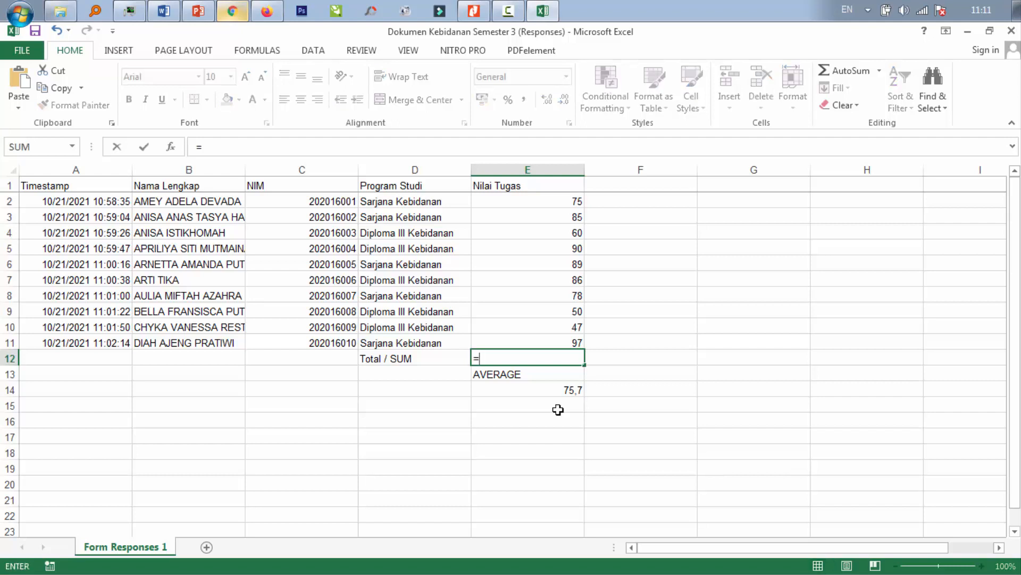
pyautogui.write('sum')
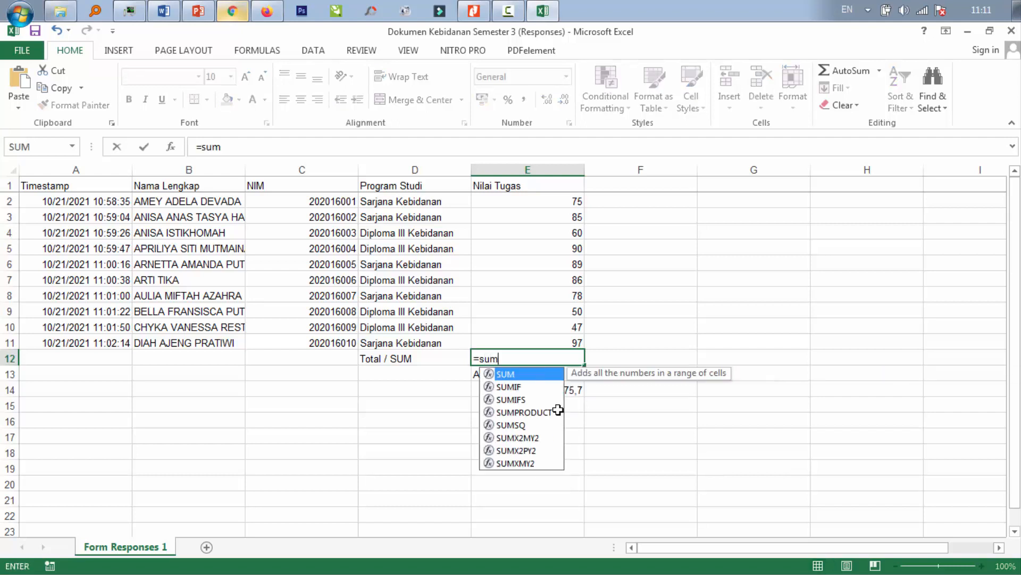
pyautogui.write('(')
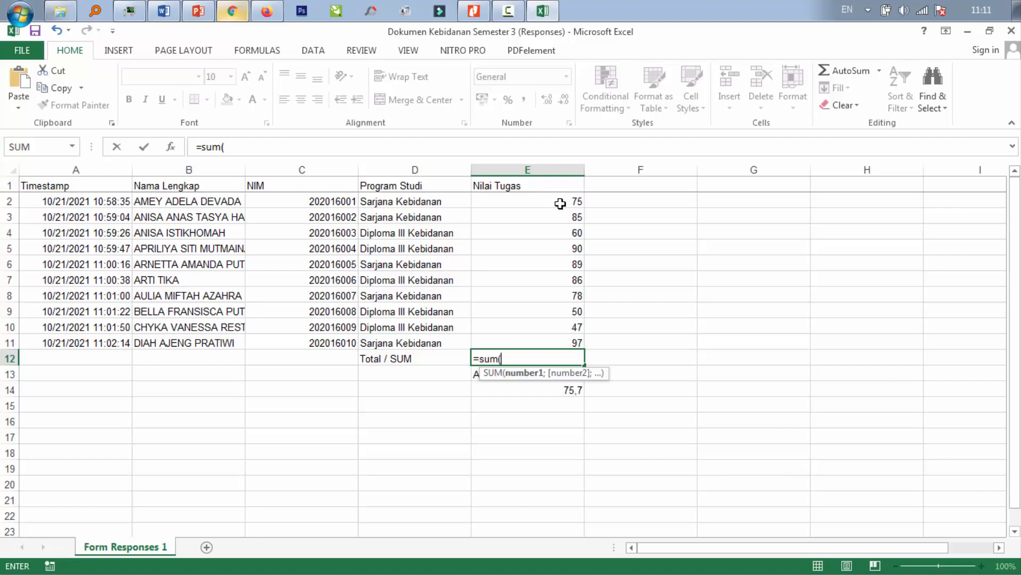
pyautogui.moveTo(561, 203); pyautogui.dragTo(560, 341)
pyautogui.write(')')
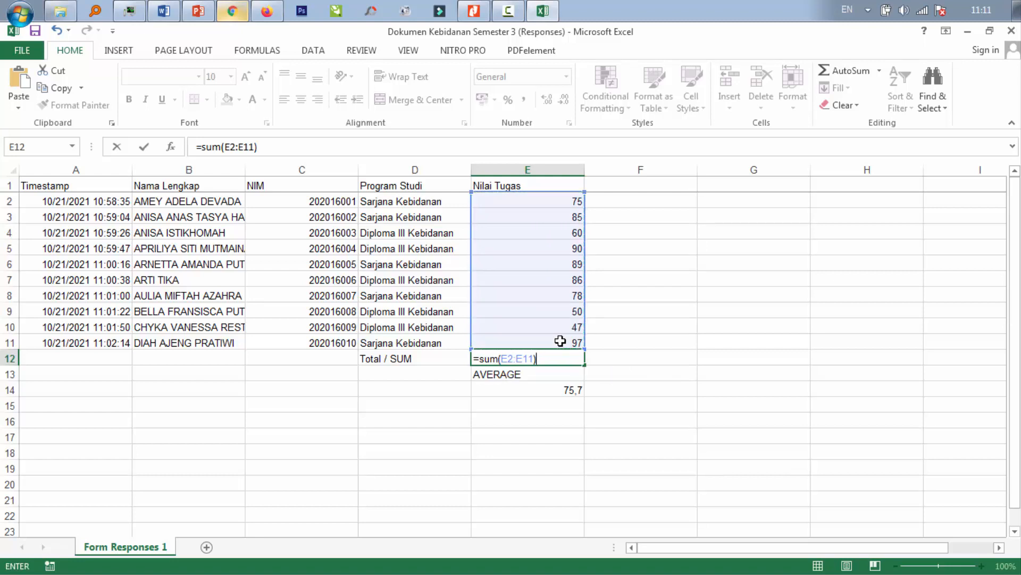
pyautogui.press('Return')
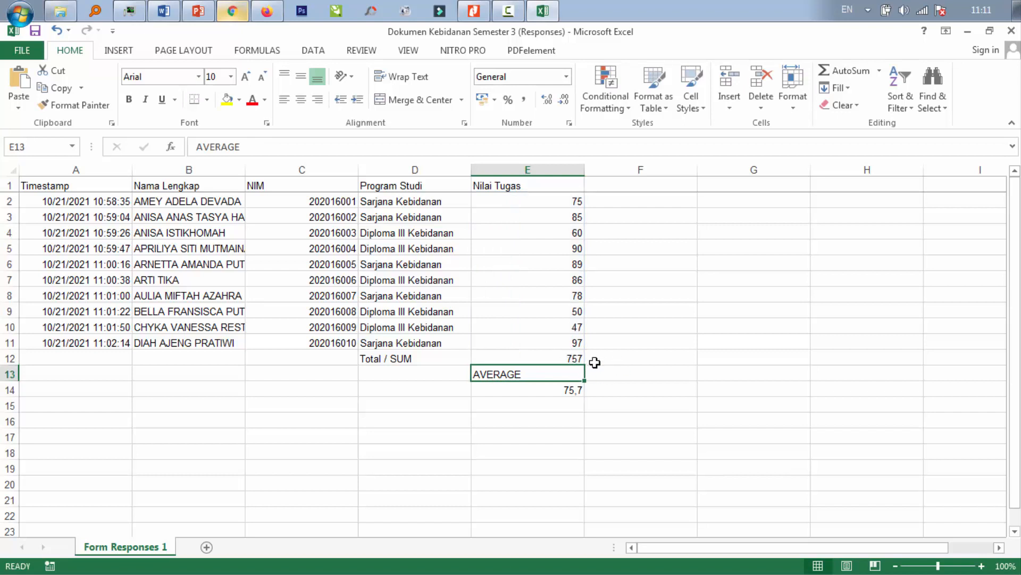
# Step: Make the Nilai Tugas total in cell E12 bold
pyautogui.click(579, 359)
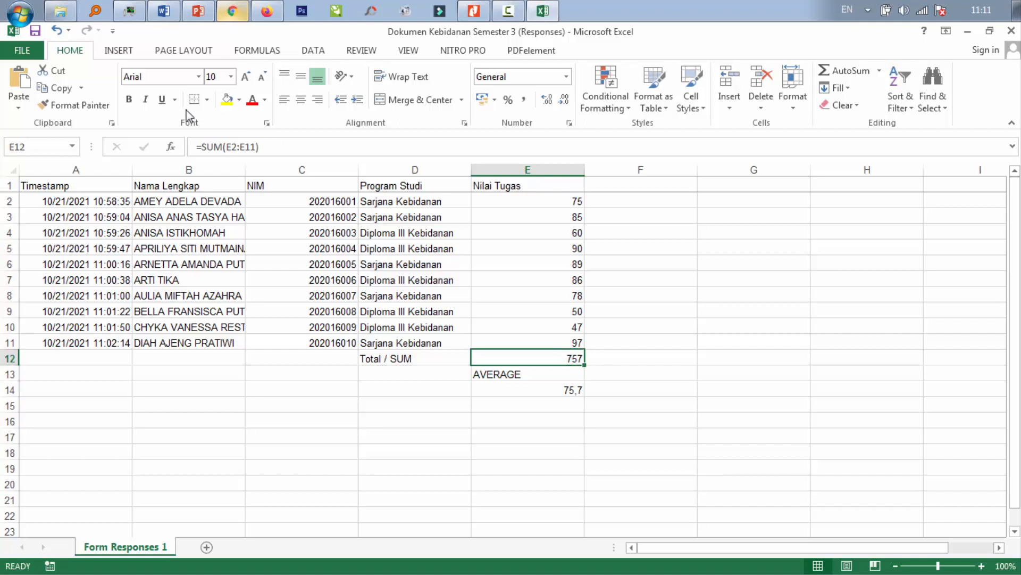
pyautogui.click(129, 99)
# Step: Enter the label Nilai Tertinggi in cell D15, below the summary rows
pyautogui.click(454, 406)
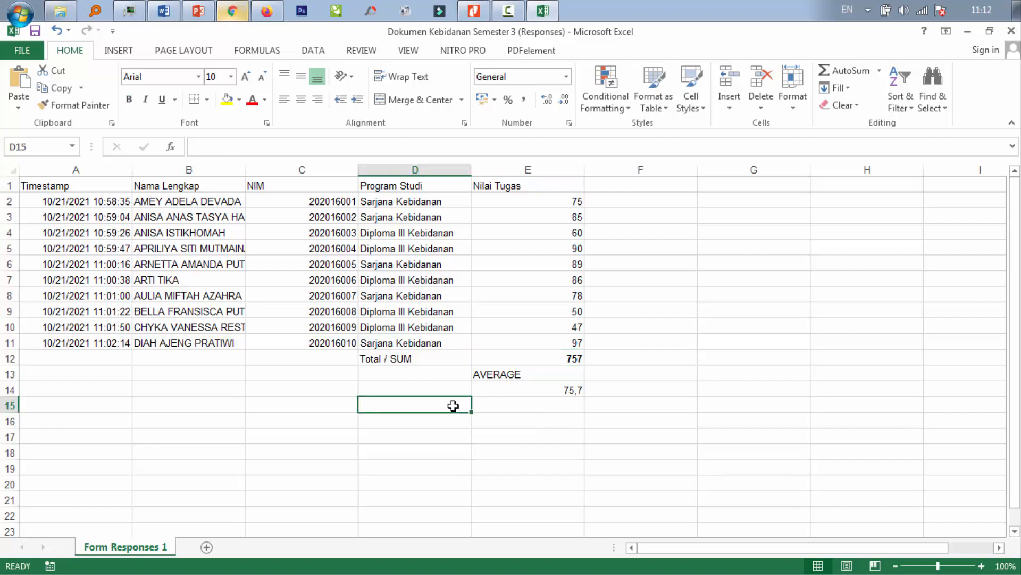
pyautogui.write('Nila')
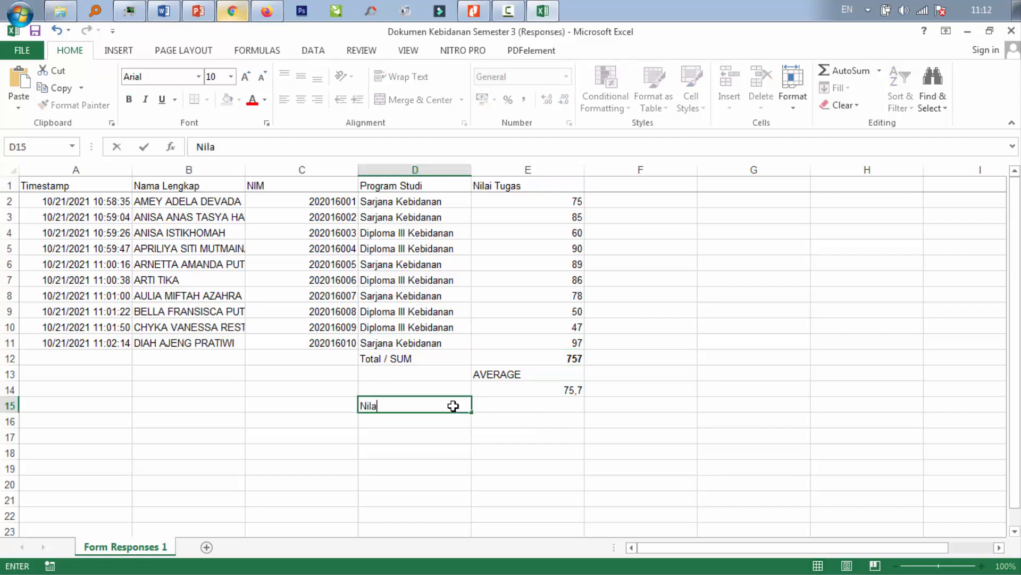
pyautogui.write('i Tertinggi')
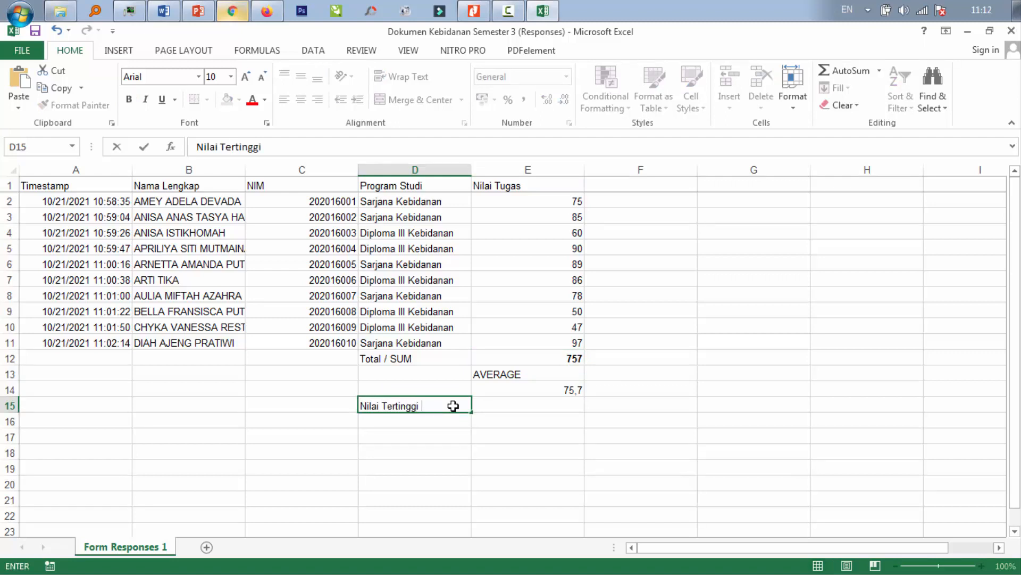
pyautogui.press('Tab')
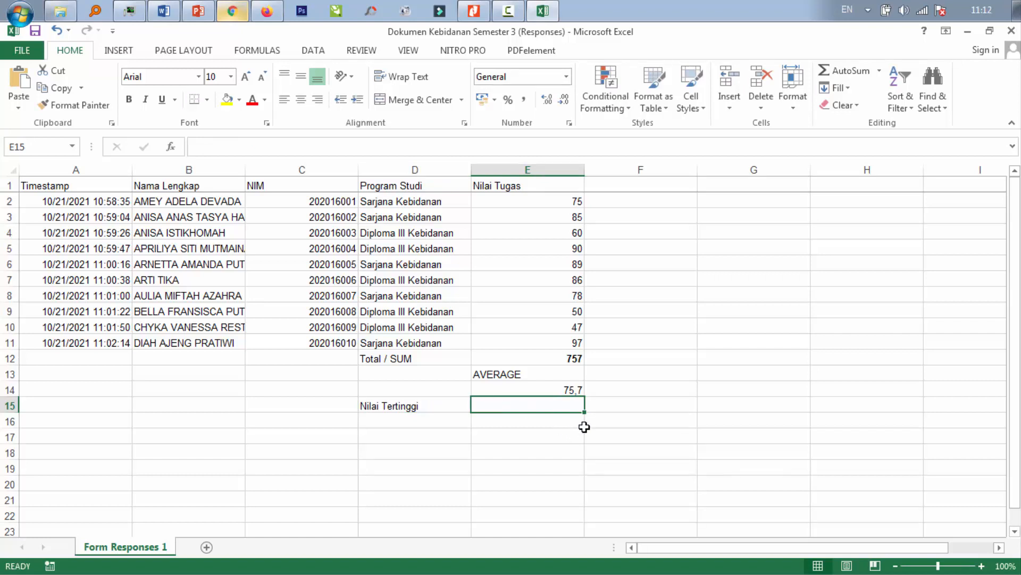
# Step: Find the highest Nilai Tugas score in cell E15 with =max(E2:E11) and check the finished formula
pyautogui.write('=')
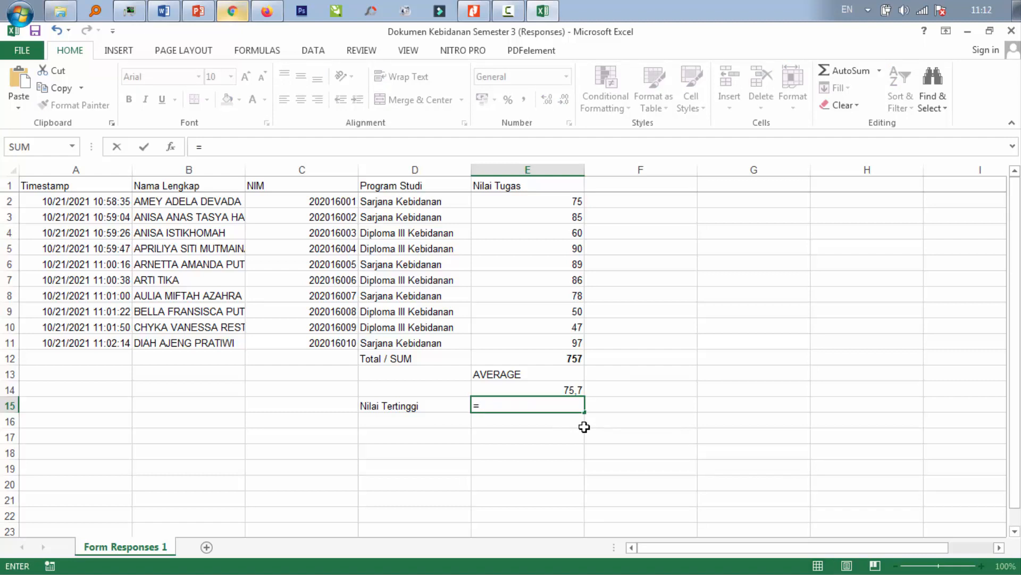
pyautogui.write('max')
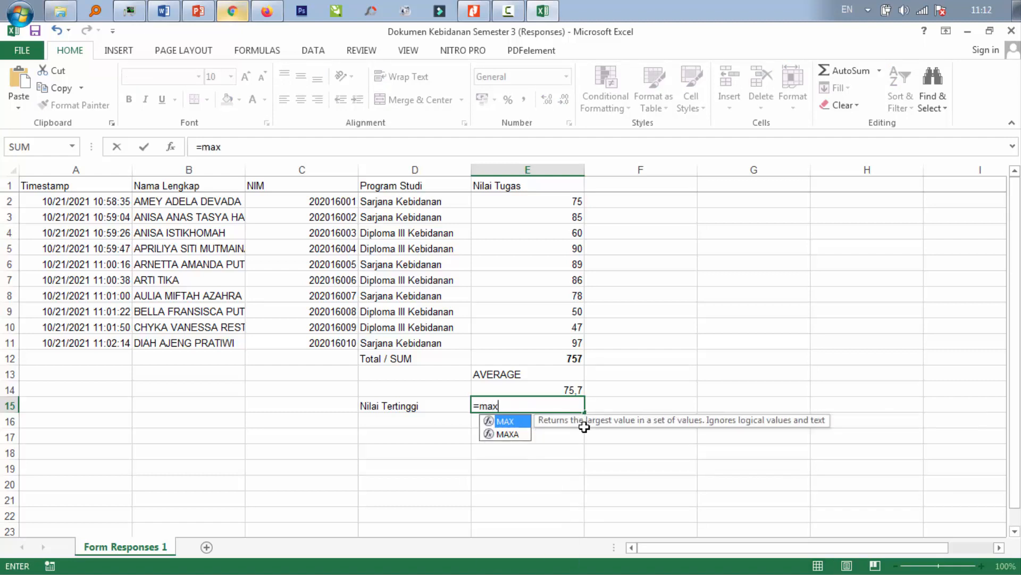
pyautogui.write('(')
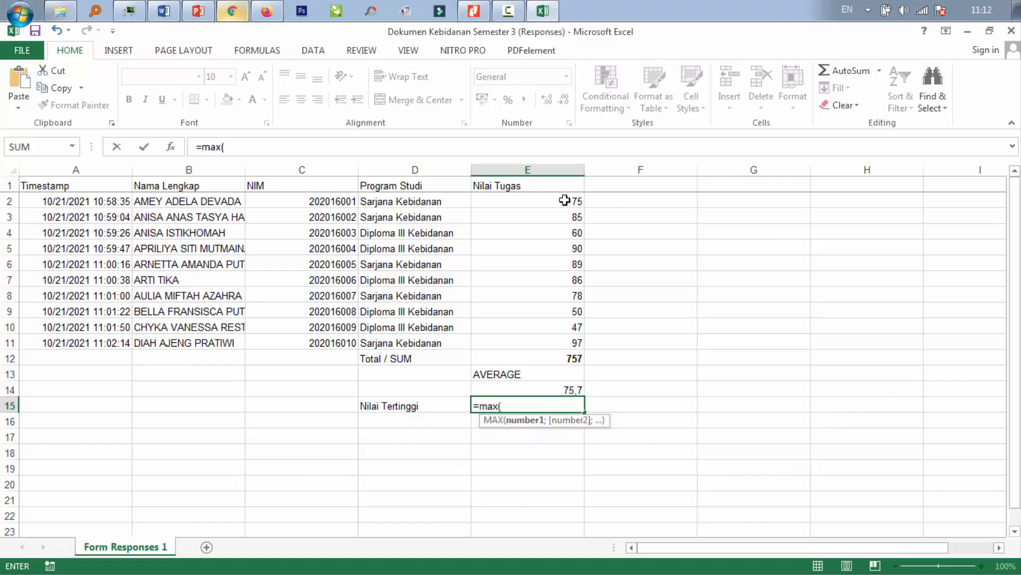
pyautogui.moveTo(566, 200); pyautogui.dragTo(562, 345)
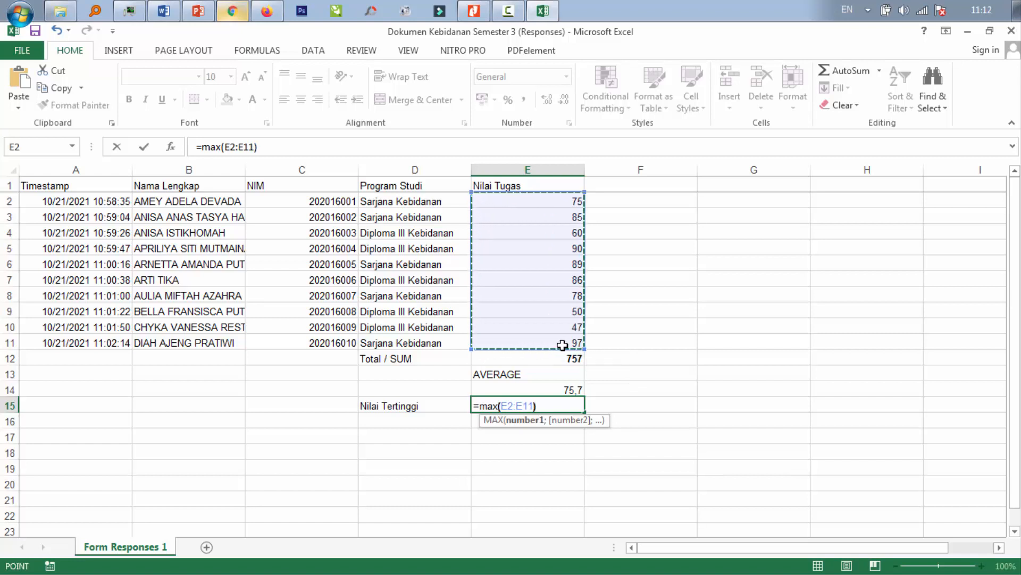
pyautogui.write(')')
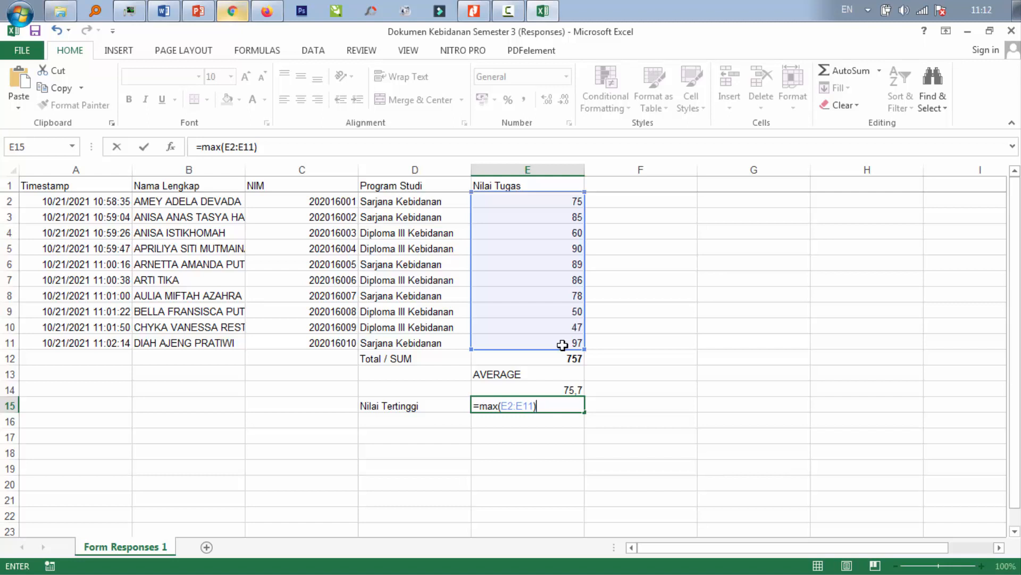
pyautogui.press('Return')
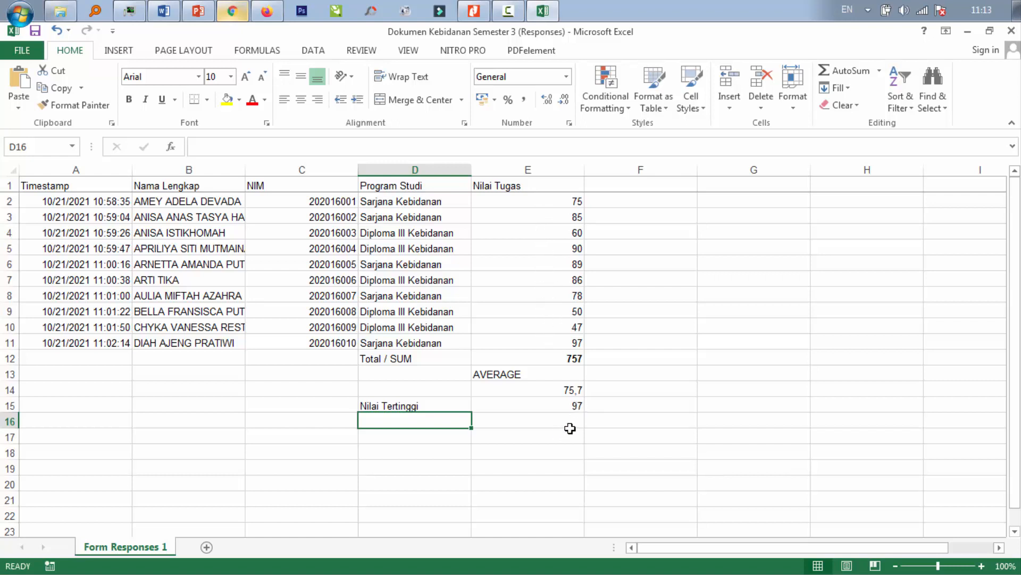
pyautogui.click(533, 409)
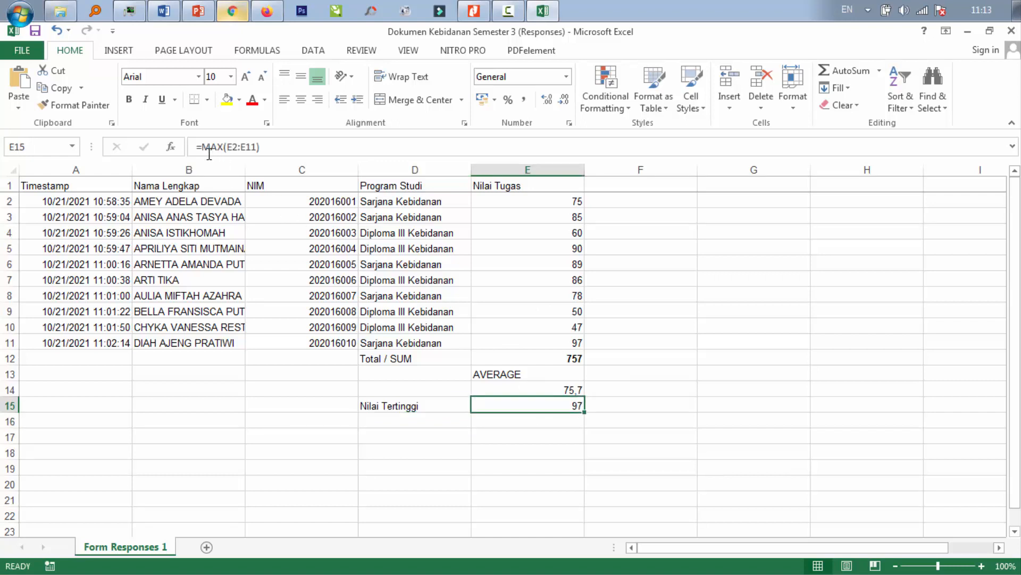
pyautogui.moveTo(197, 146); pyautogui.dragTo(289, 141)
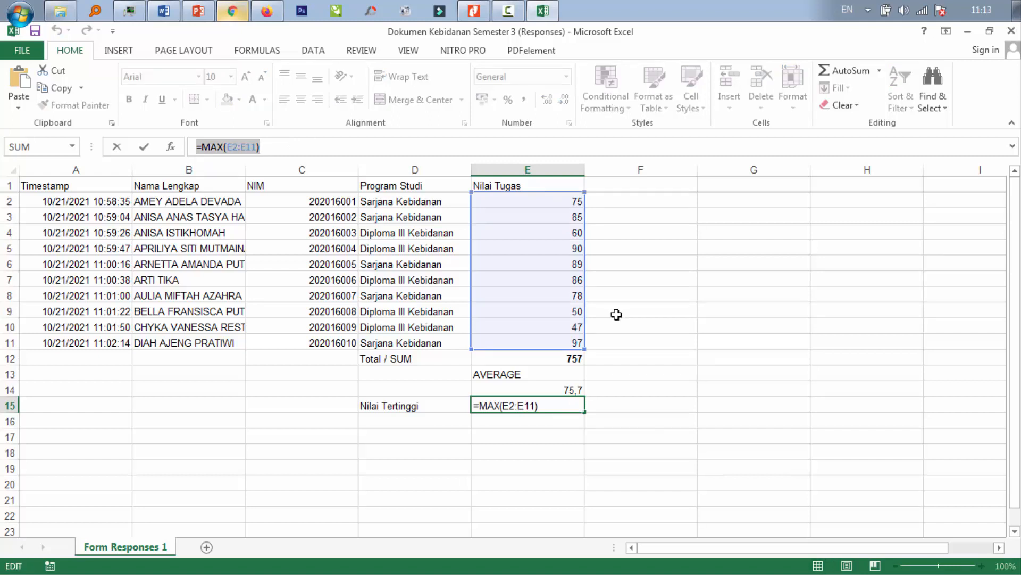
pyautogui.press('Return')
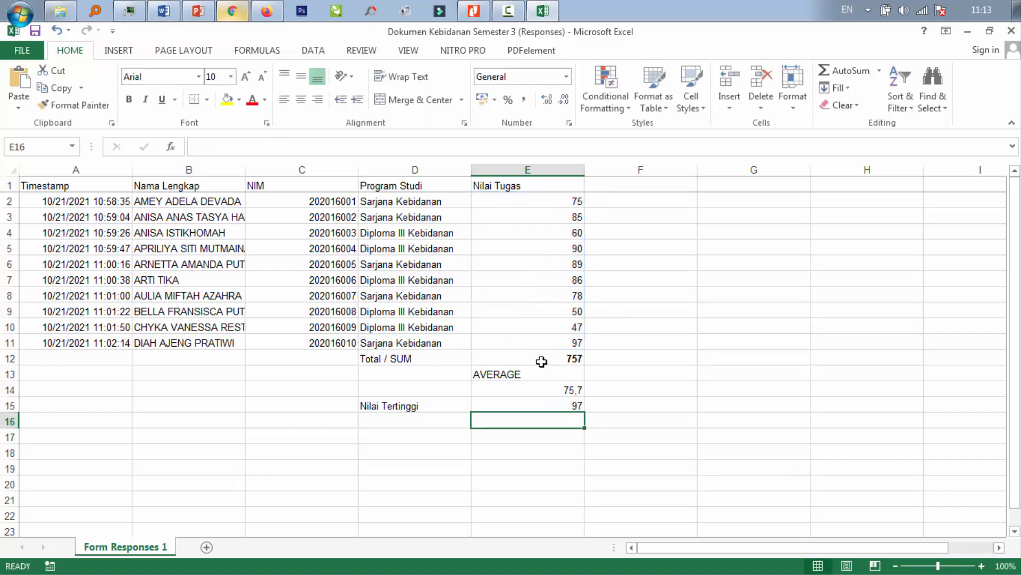
# Step: Enter the label Nilai Terendah in cell D16, directly under Nilai Tertinggi
pyautogui.click(439, 422)
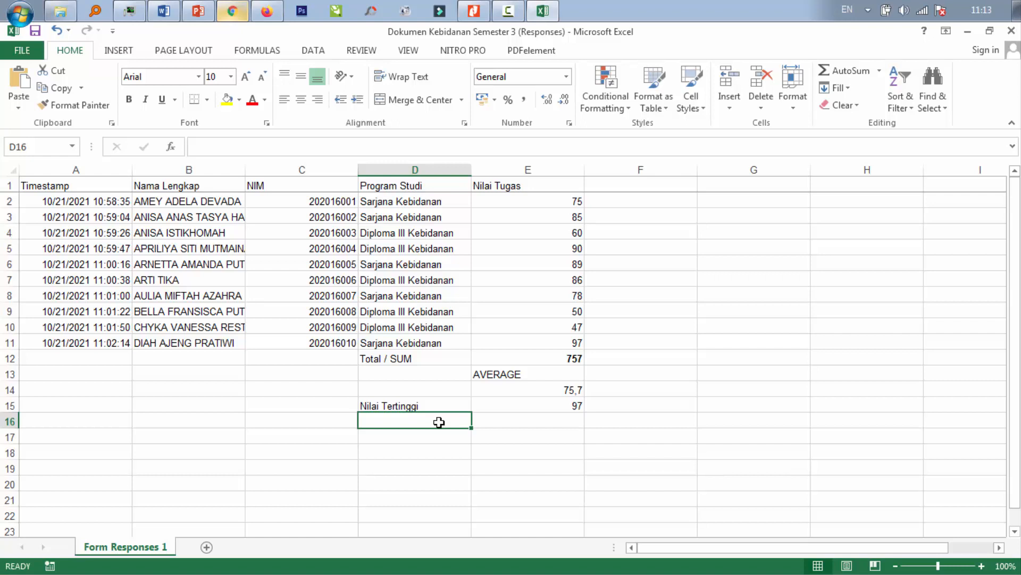
pyautogui.write('Nilai')
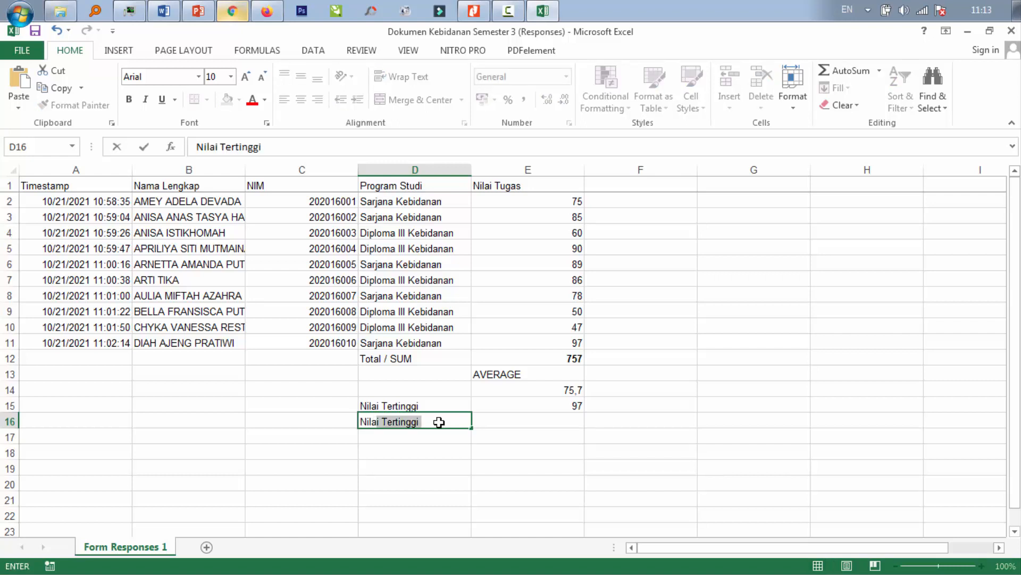
pyautogui.write(' Tere')
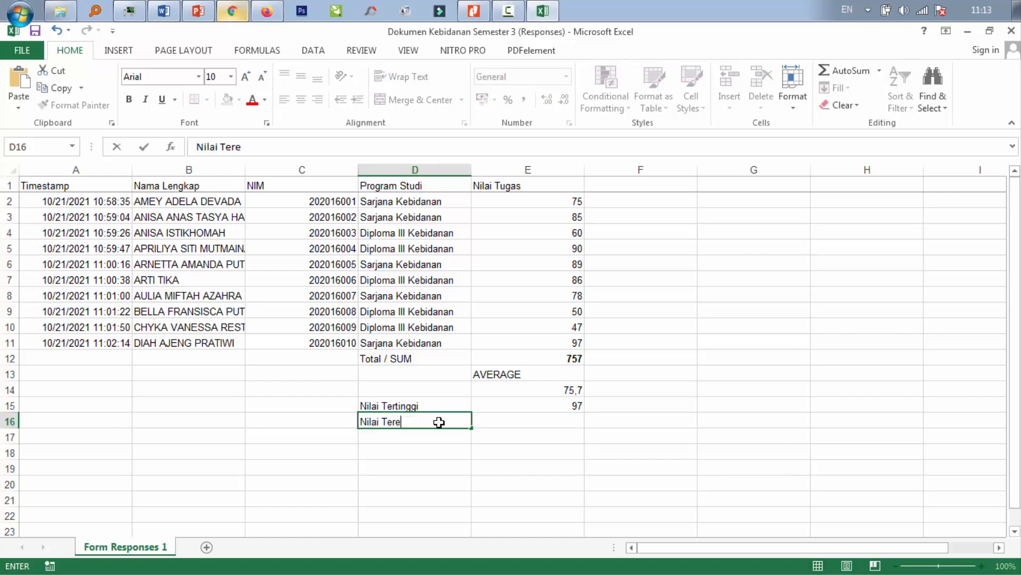
pyautogui.write('ndah')
pyautogui.press('Return')
# Step: Find the lowest Nilai Tugas score in cell E16 with =min(E2:E11)
pyautogui.press('Right')
pyautogui.press('Up')
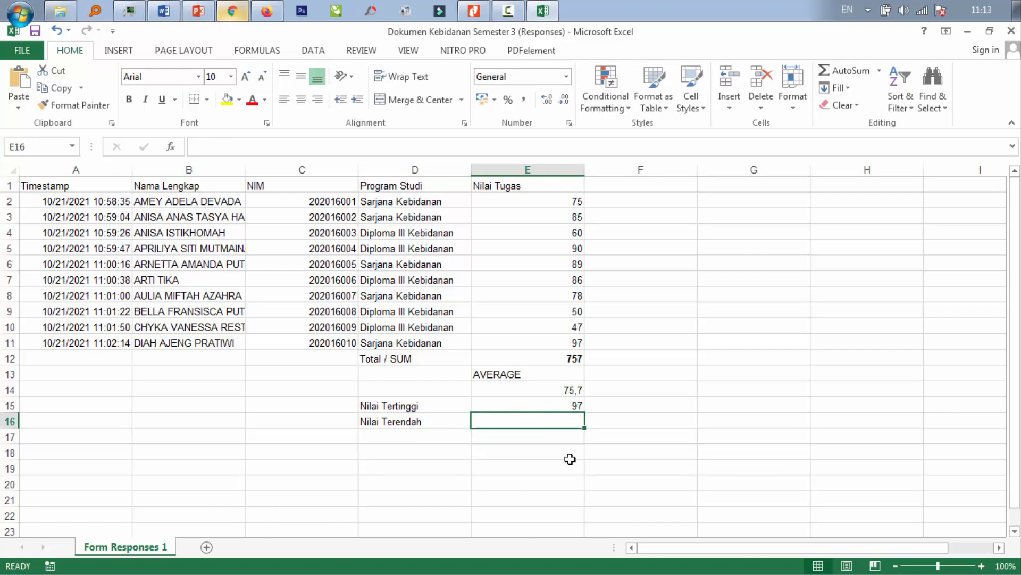
pyautogui.write('=min')
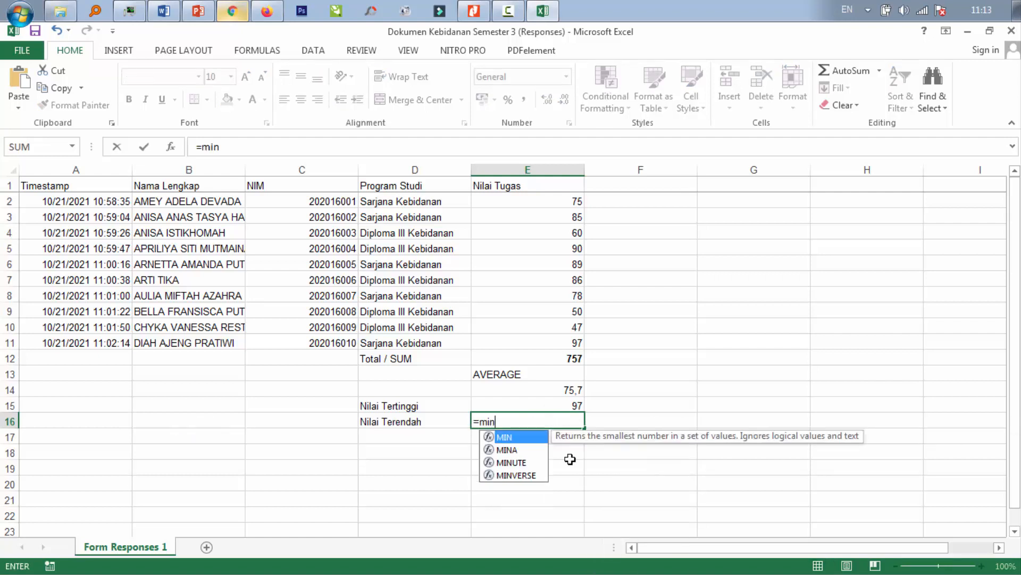
pyautogui.write('(')
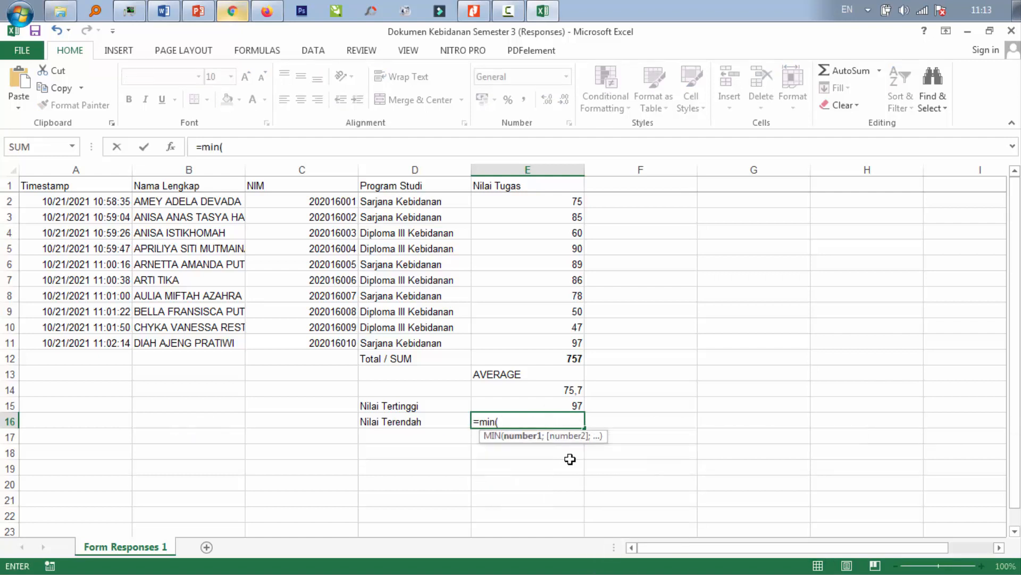
pyautogui.click(545, 201)
pyautogui.moveTo(550, 248); pyautogui.dragTo(558, 346)
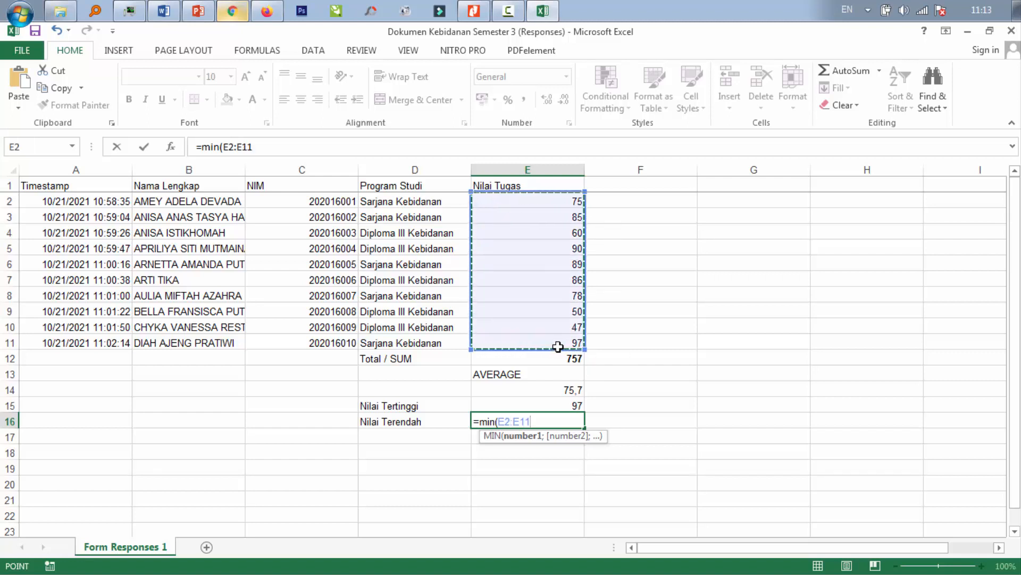
pyautogui.write(')')
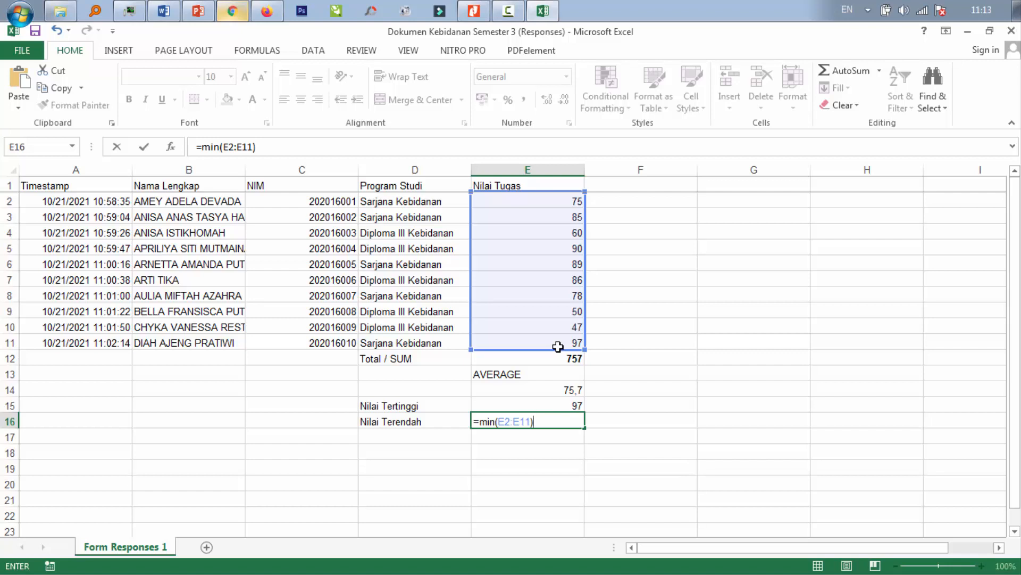
pyautogui.press('Return')
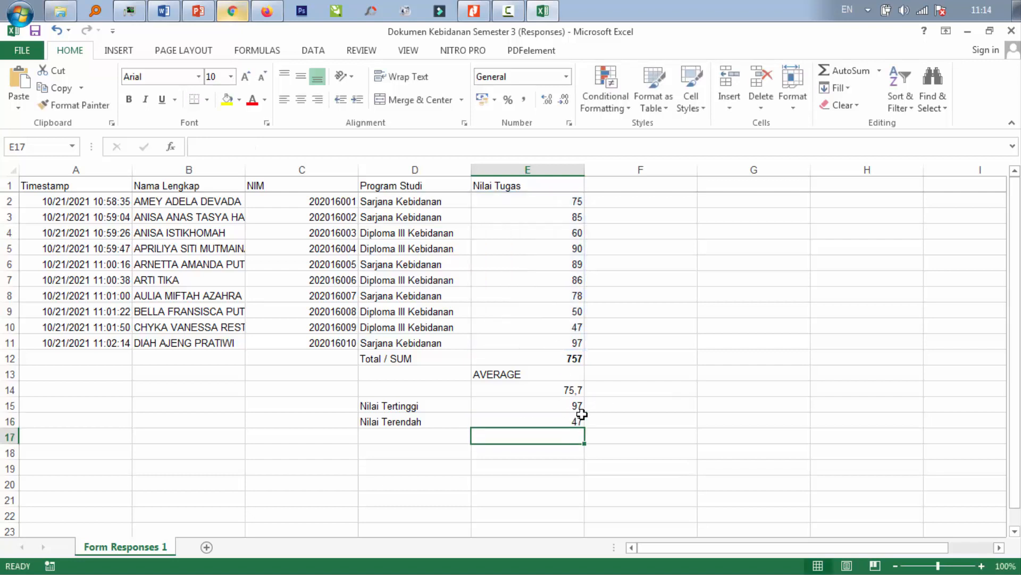
# Step: Move the AVERAGE label from cell E13 to D14 and change its text to Rata-Rata AVERAGE
pyautogui.click(514, 378)
pyautogui.moveTo(487, 381); pyautogui.dragTo(440, 392)
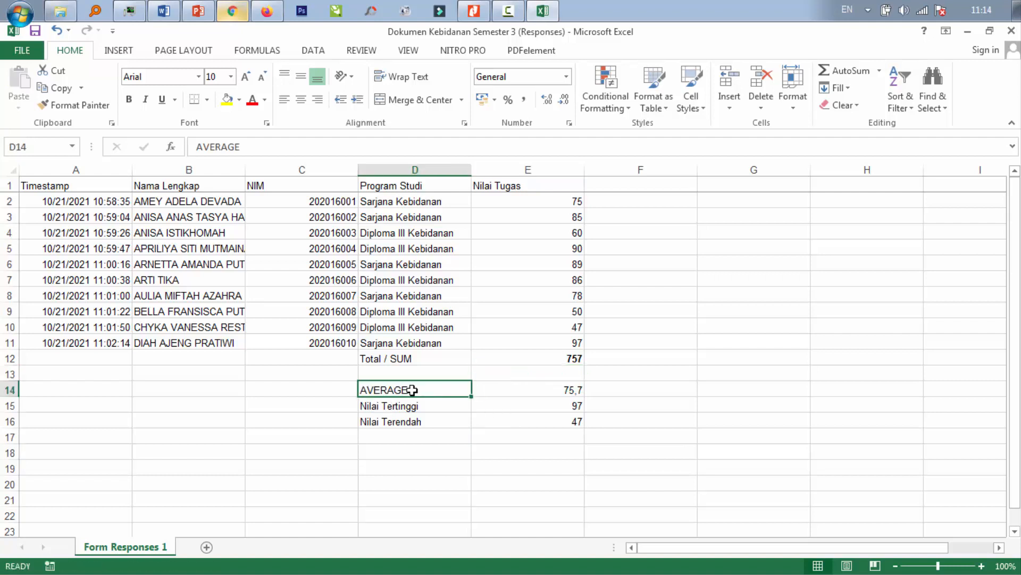
pyautogui.click(198, 148)
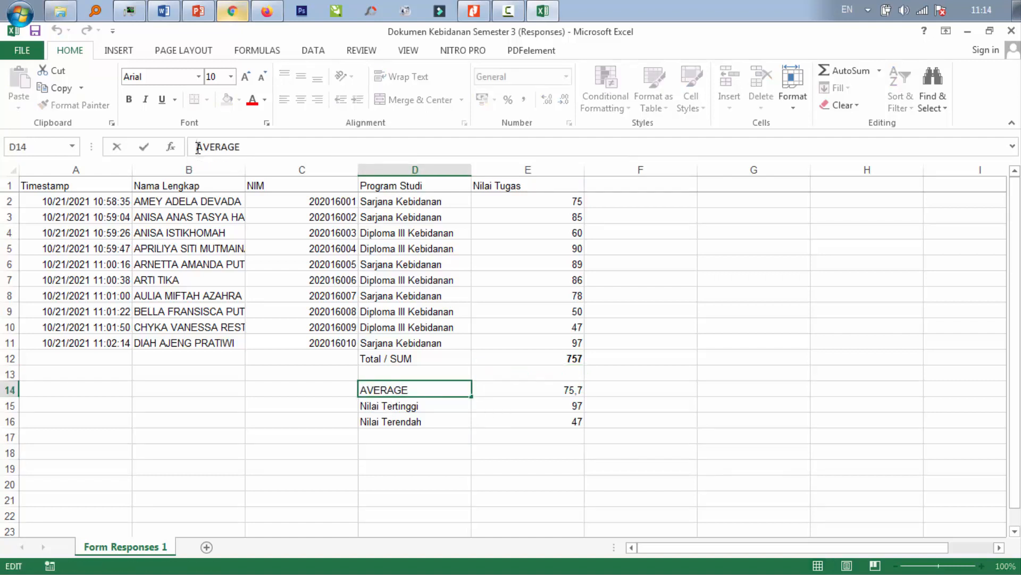
pyautogui.write('Rata')
pyautogui.write('-Rat')
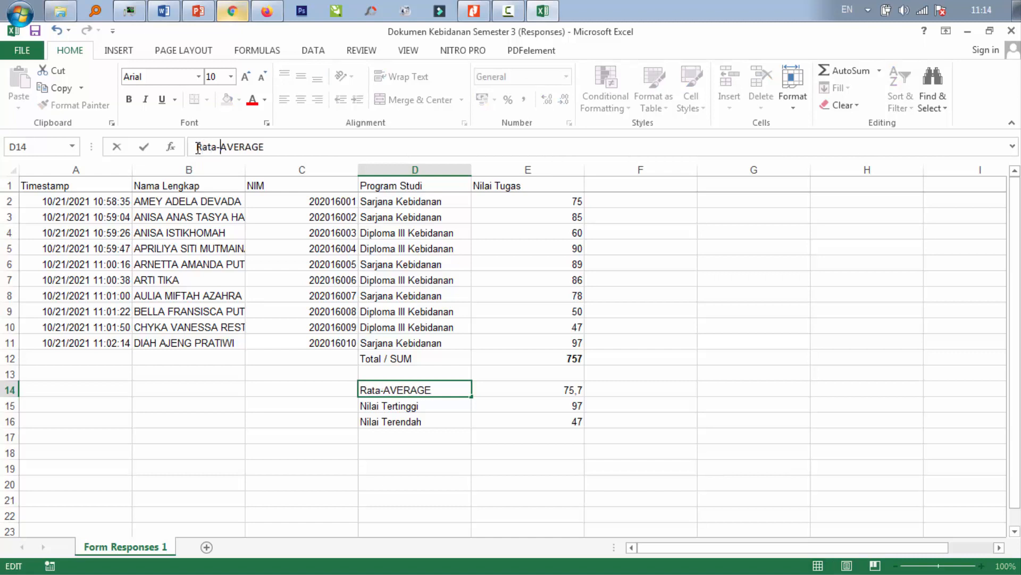
pyautogui.write('a')
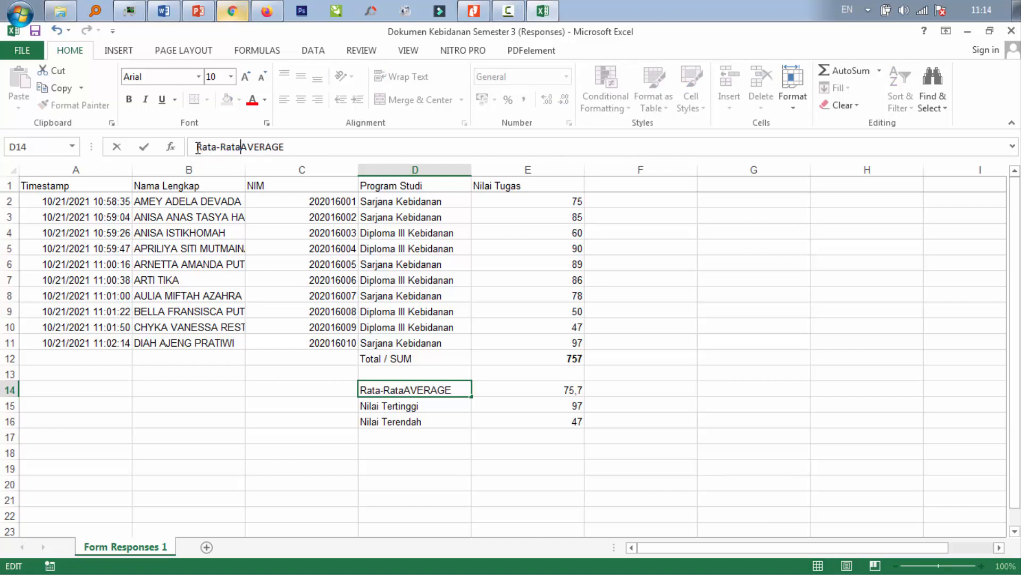
pyautogui.press('Return')
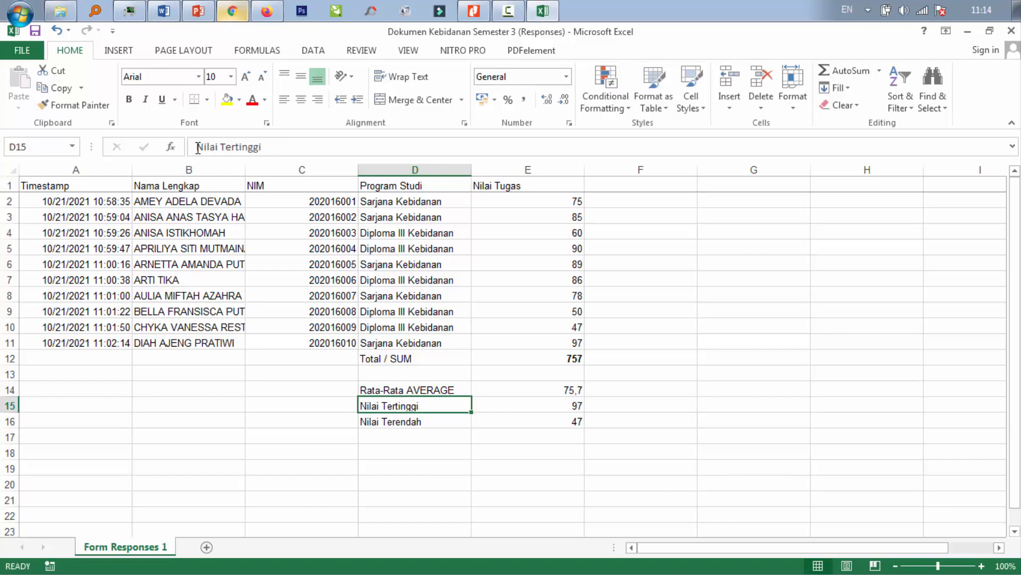
# Step: Extend the labels in D15 and D16 to Nilai Tertinggi (Max) and Nilai Terendah (Min)
pyautogui.click(286, 153)
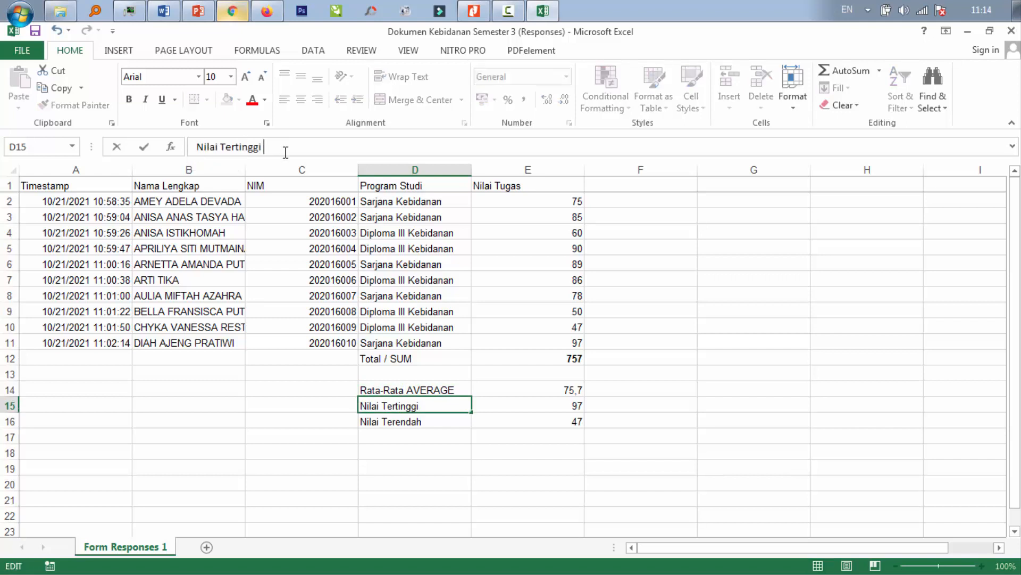
pyautogui.write('(Max)')
pyautogui.press('Return')
pyautogui.click(285, 153)
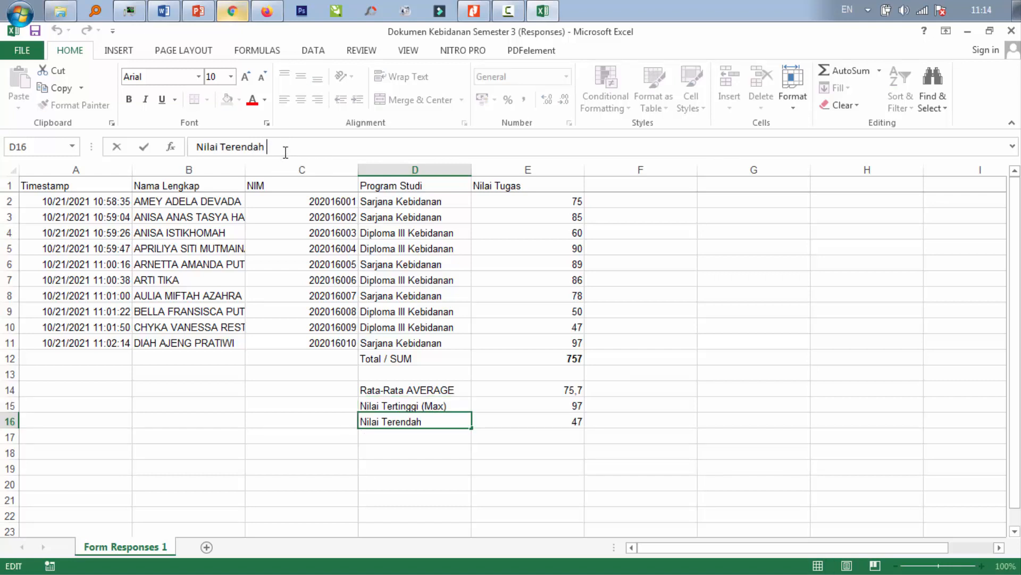
pyautogui.write('(Min)')
pyautogui.press('Return')
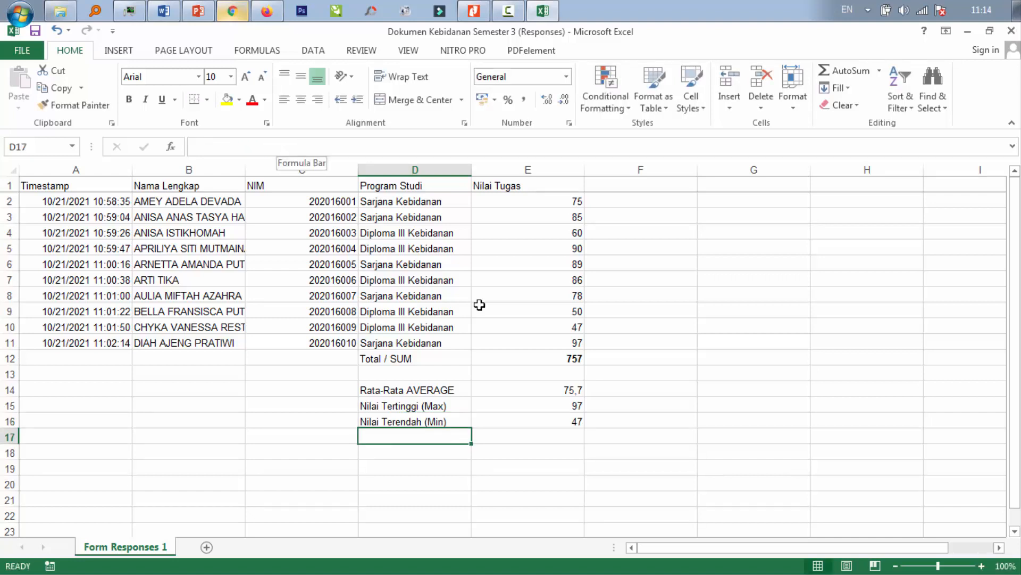
# Step: Delete the empty row 13 between the total and the average
pyautogui.click(12, 374)
pyautogui.rightClick(14, 374)
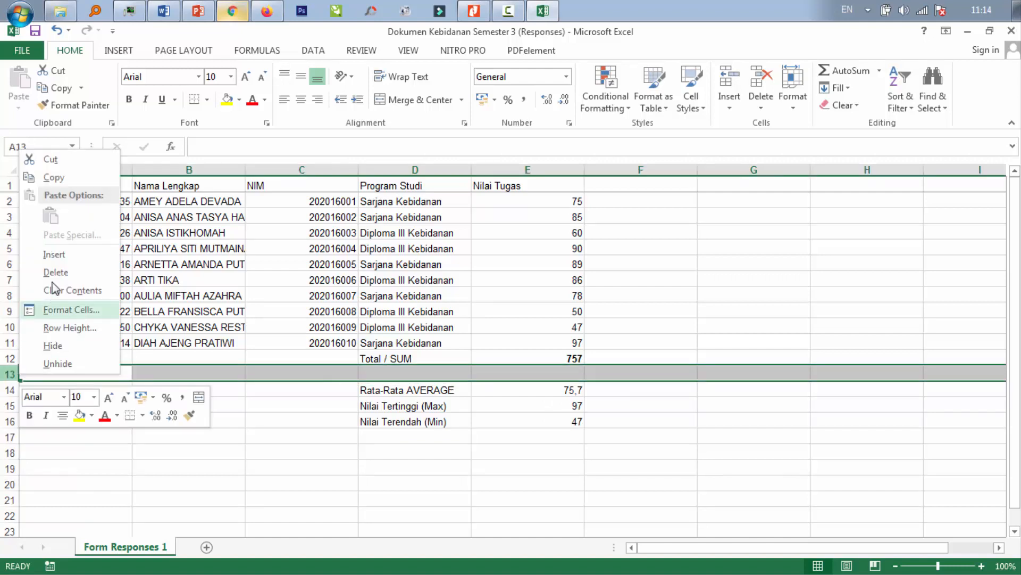
pyautogui.click(55, 273)
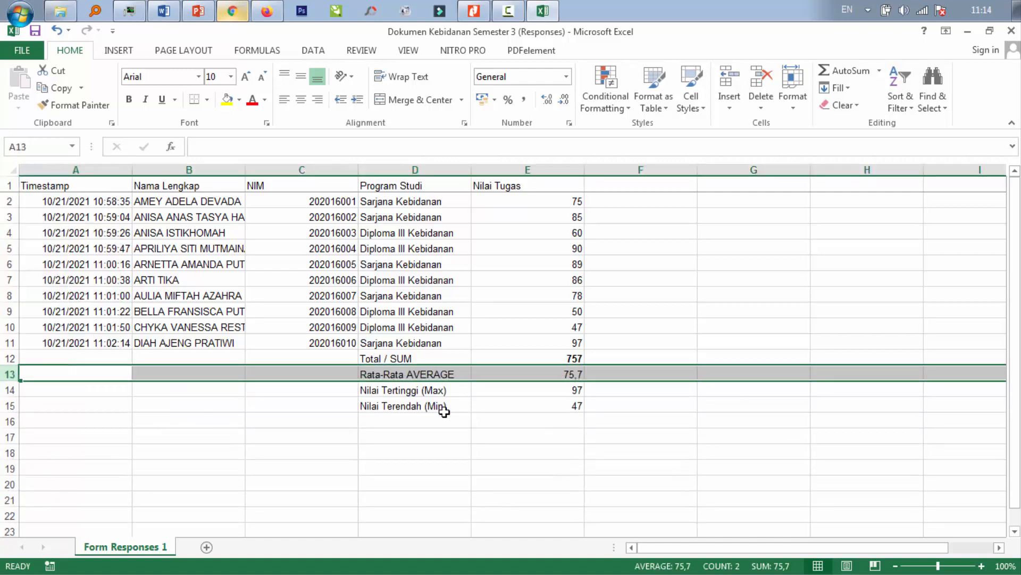
pyautogui.click(442, 374)
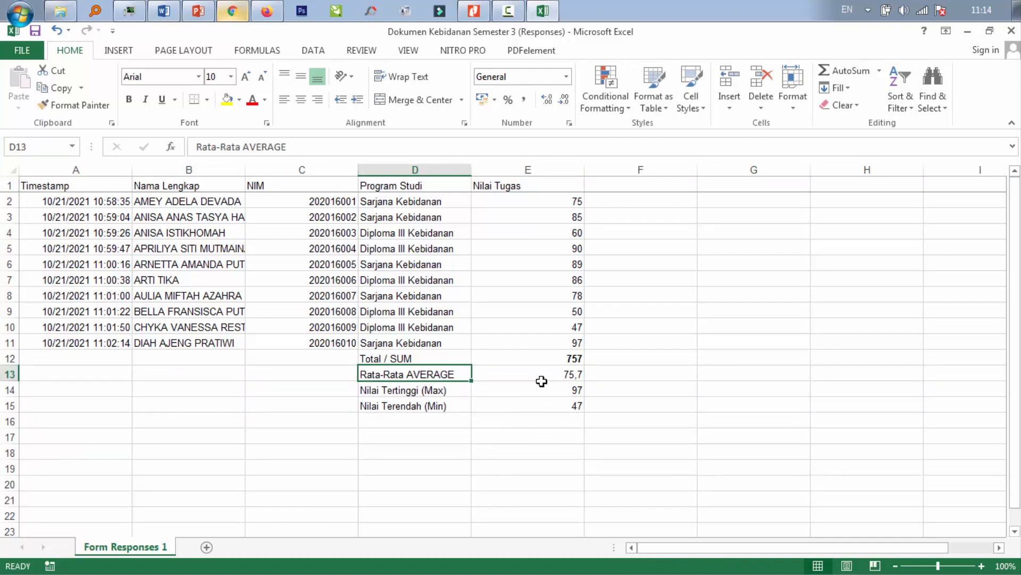
# Step: Make the total, average, highest and lowest results in cells E12:E15 bold
pyautogui.click(542, 362)
pyautogui.moveTo(542, 361); pyautogui.dragTo(545, 404)
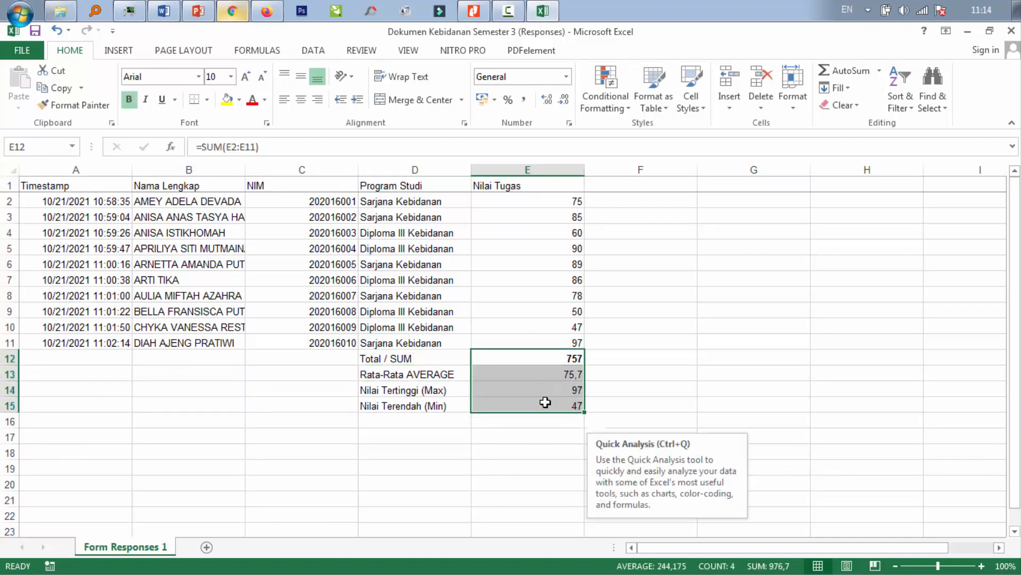
pyautogui.click(129, 100)
pyautogui.click(129, 100)
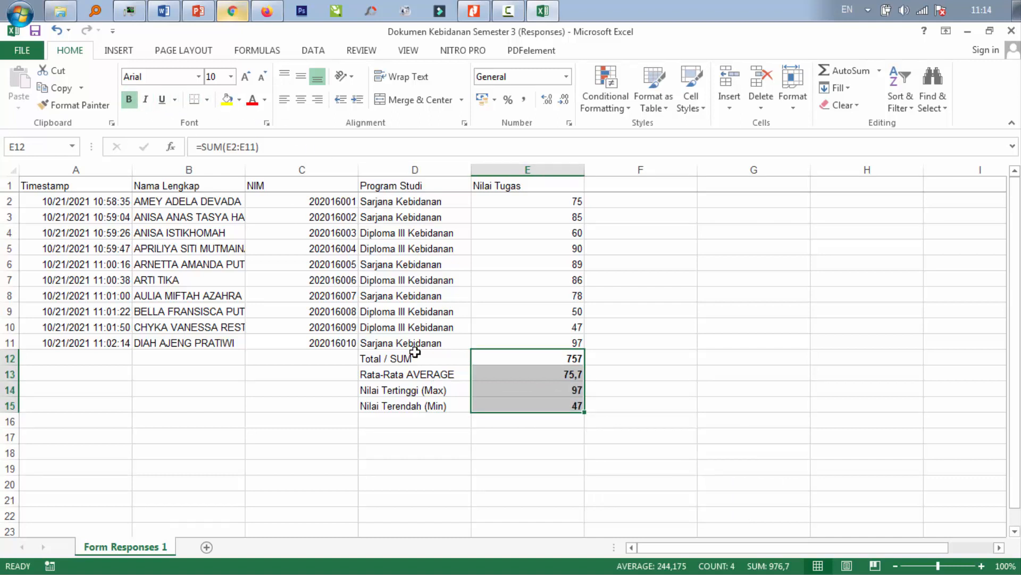
# Step: Enter the label Jumlah Isian Data in cell D16, below the lowest score label
pyautogui.click(395, 421)
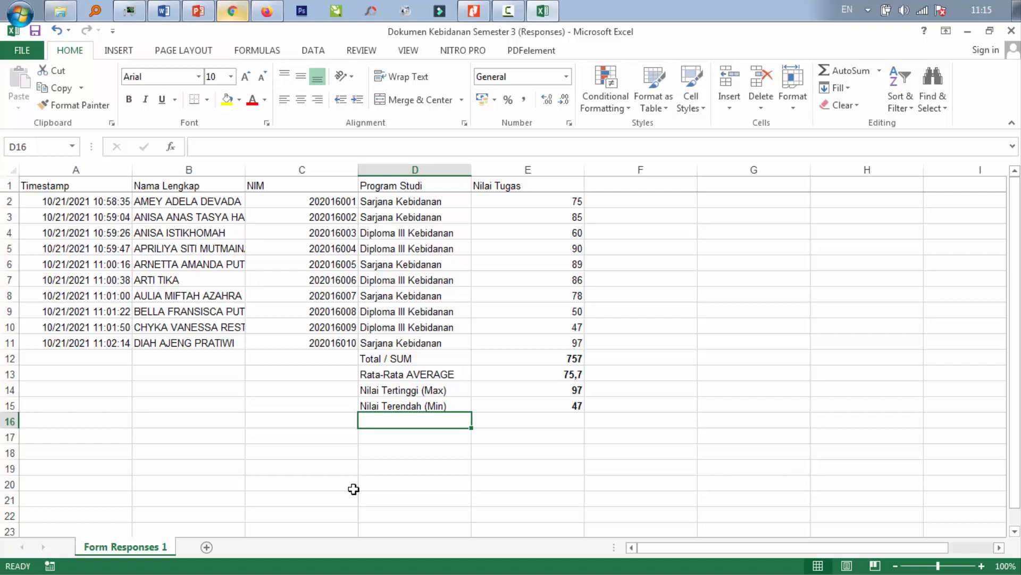
pyautogui.write('Ju')
pyautogui.write('ml')
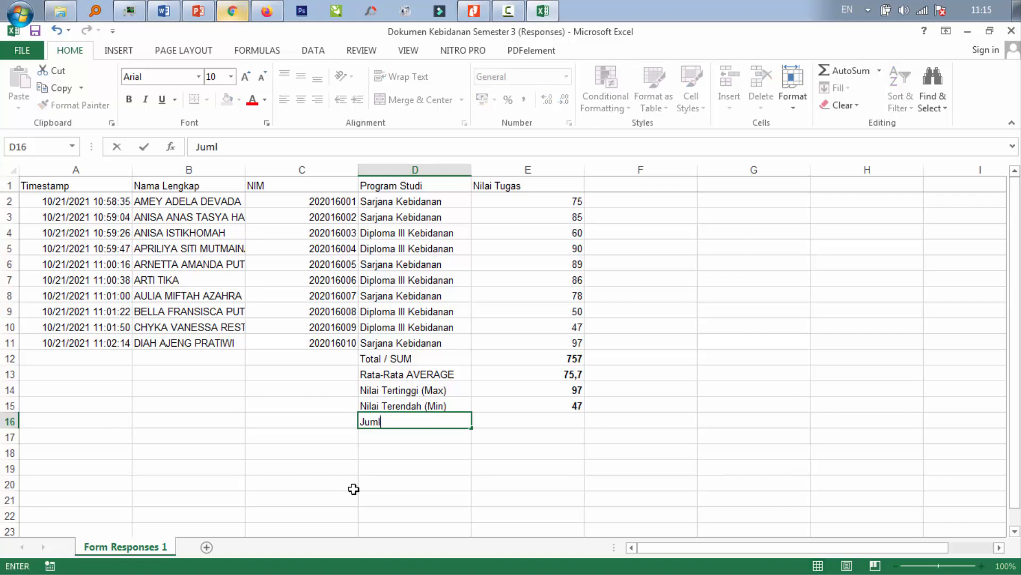
pyautogui.write('ah Isian Data')
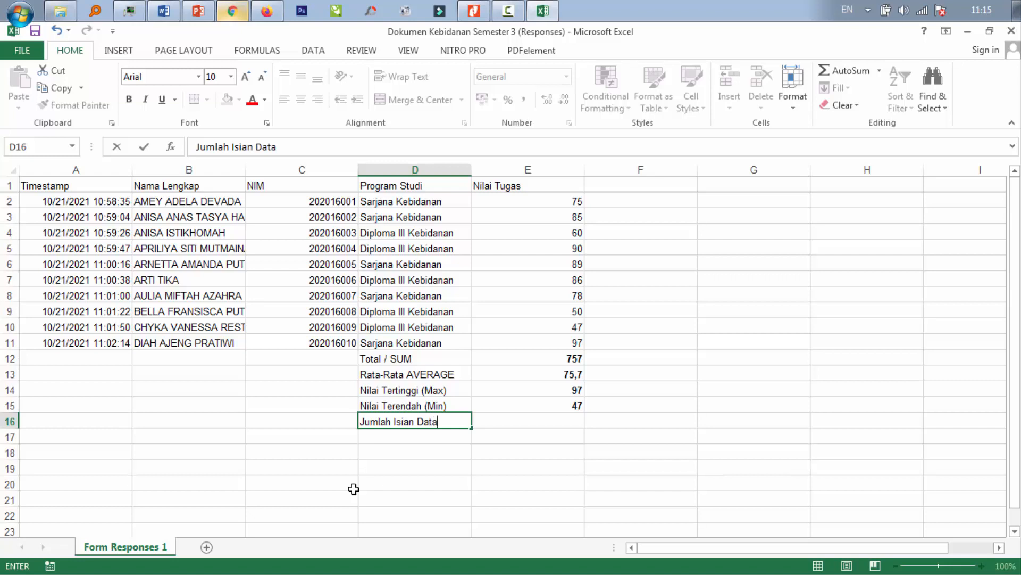
pyautogui.press('Return')
pyautogui.press('Right')
pyautogui.press('Up')
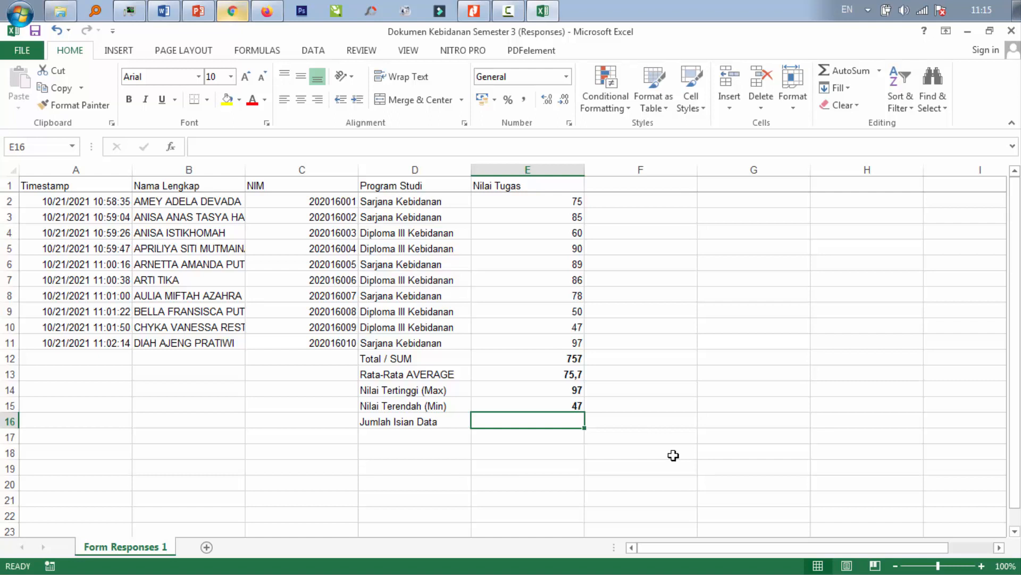
# Step: Extend the label in D16 to Jumlah Isian Data (Count) and fit column D's width to its contents
pyautogui.click(456, 421)
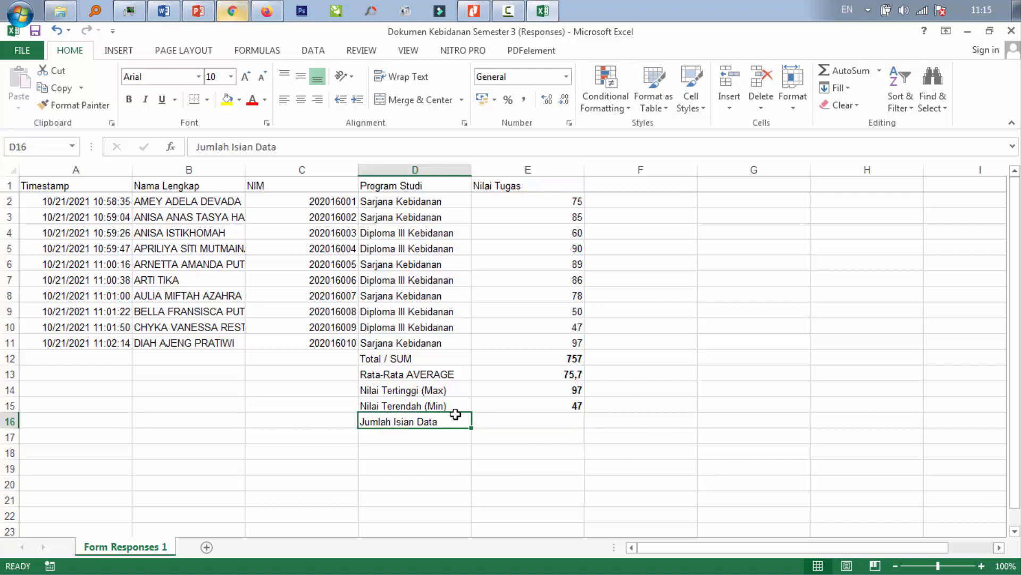
pyautogui.click(430, 150)
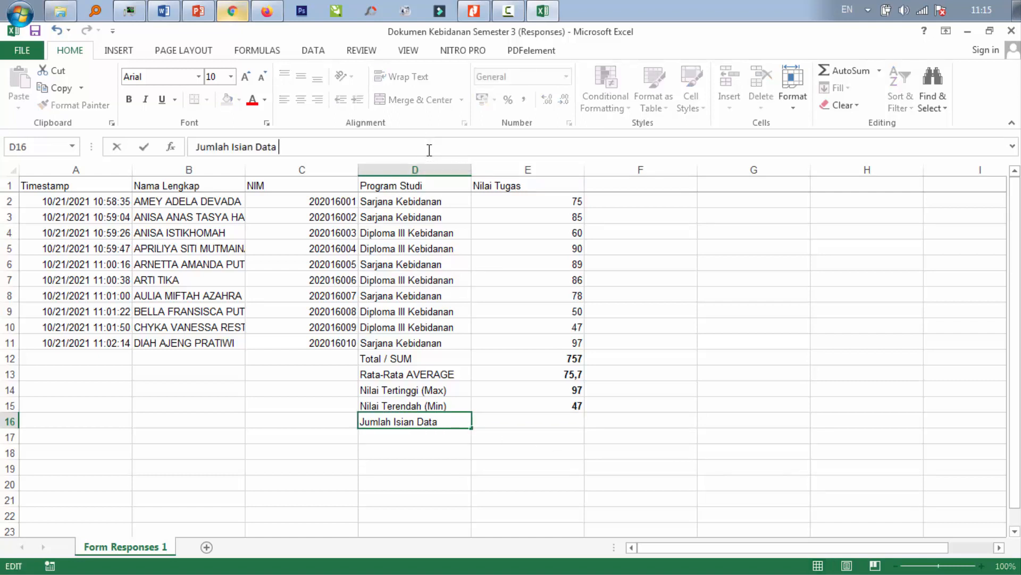
pyautogui.write('(Count)')
pyautogui.press('Return')
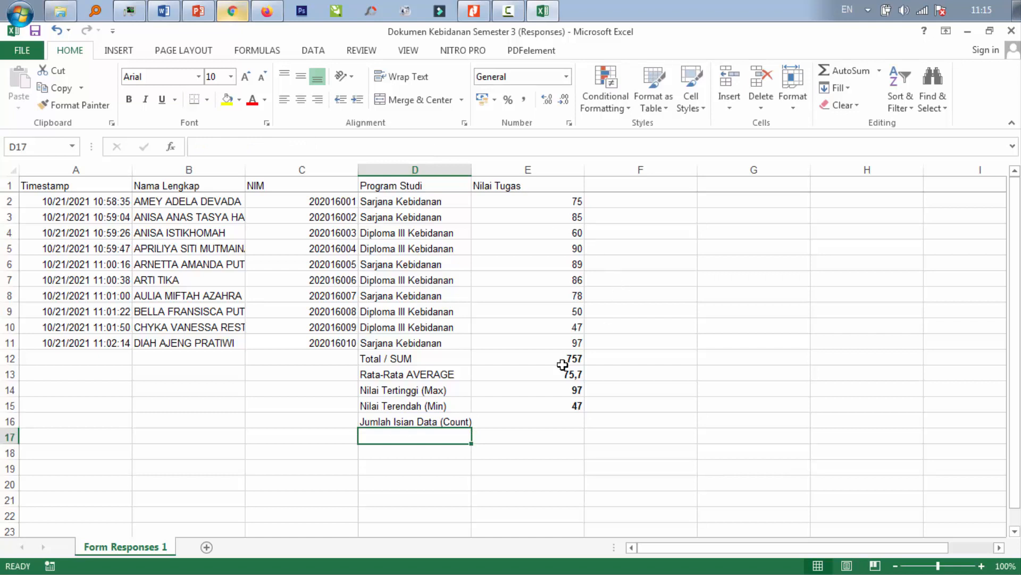
pyautogui.click(537, 418)
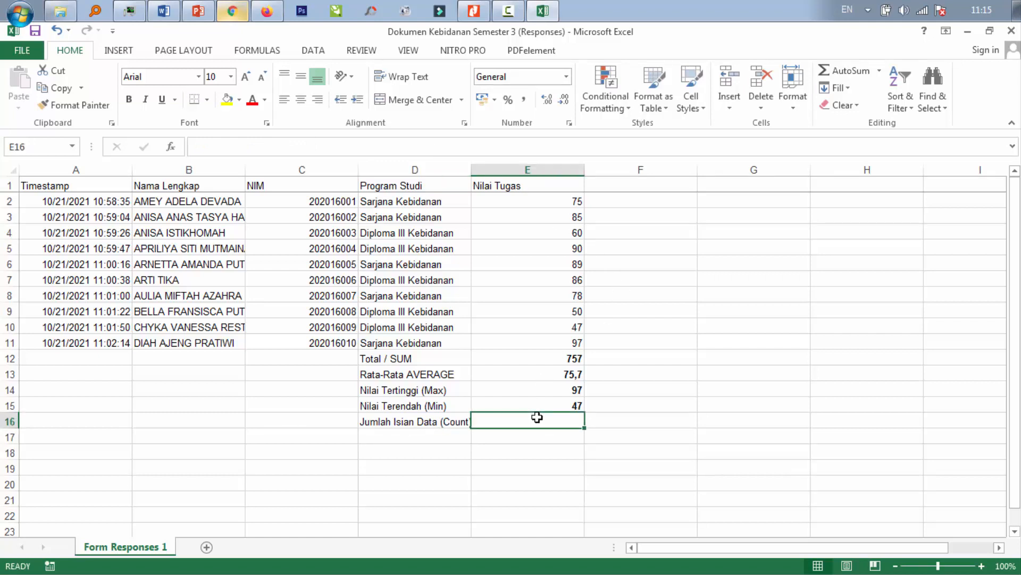
pyautogui.doubleClick(471, 169)
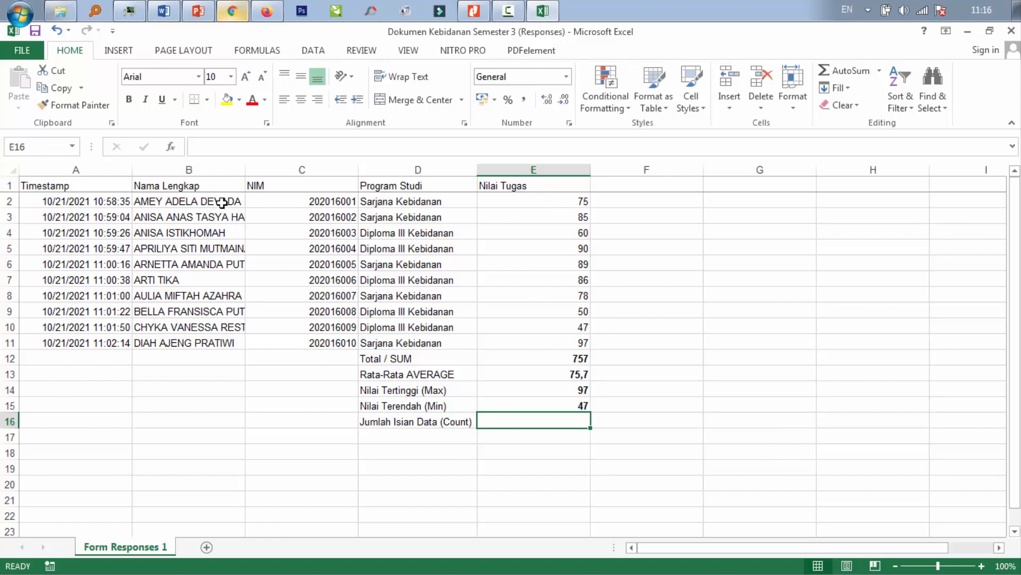
# Step: Count the Nilai Tugas entries in cell E16 with =count(E2:E11)
pyautogui.moveTo(221, 202); pyautogui.dragTo(215, 344)
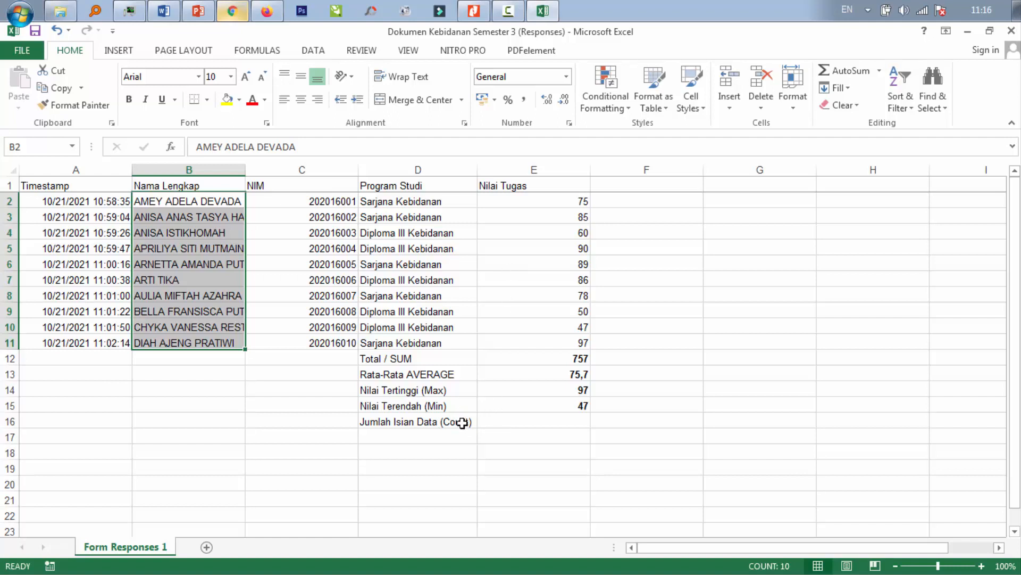
pyautogui.click(529, 423)
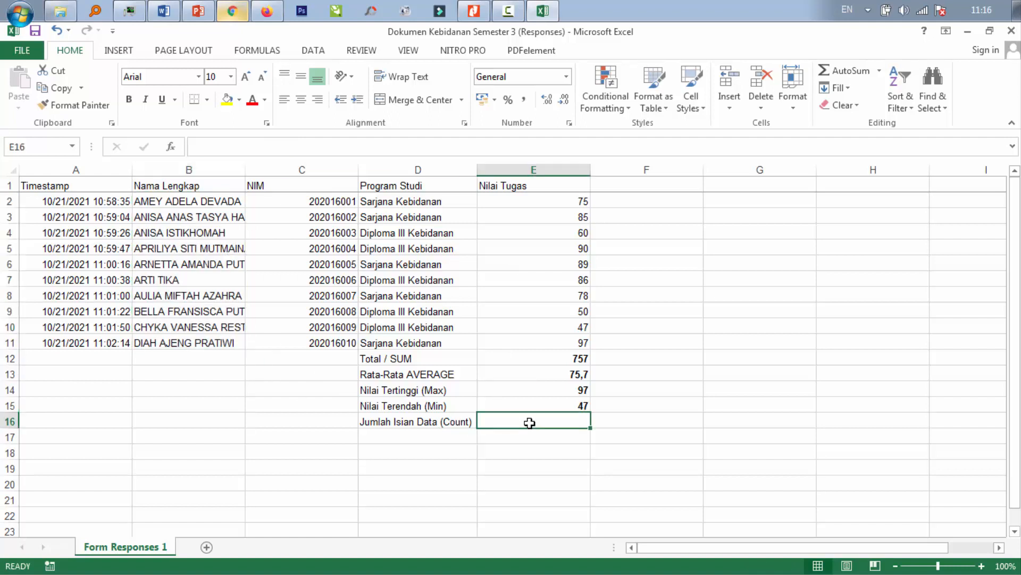
pyautogui.write('=coun')
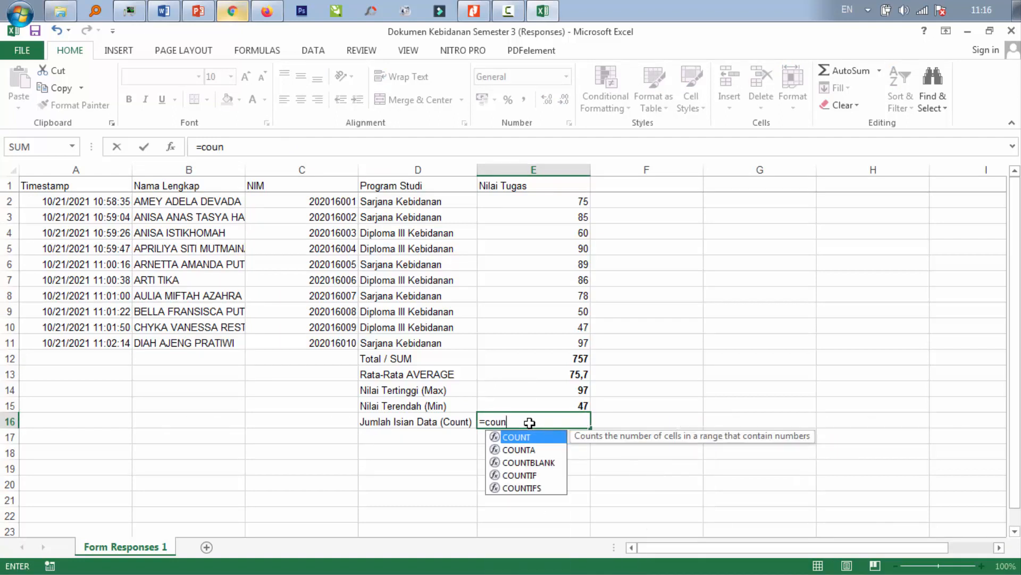
pyautogui.write('(')
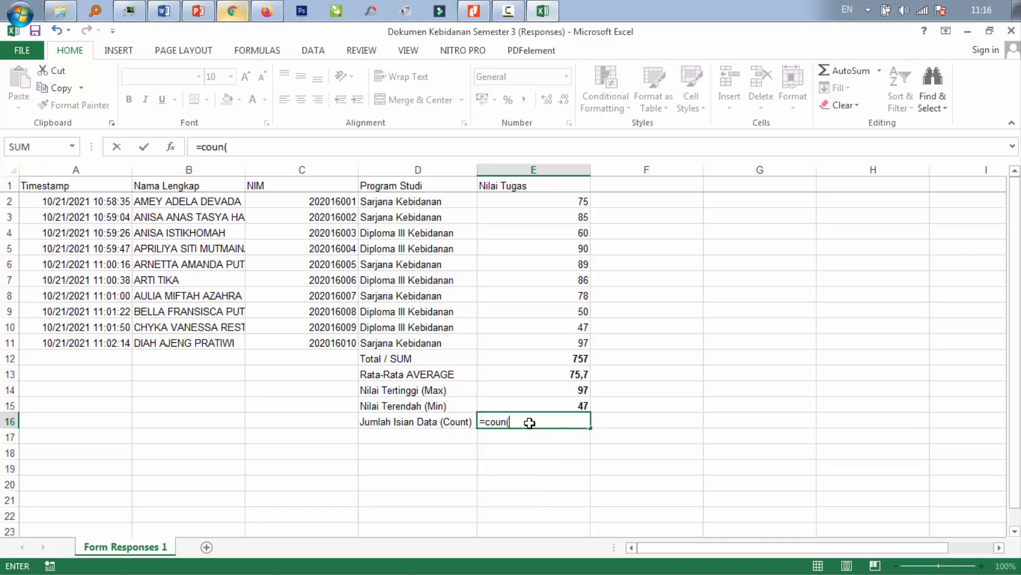
pyautogui.press('BackSpace')
pyautogui.write('t')
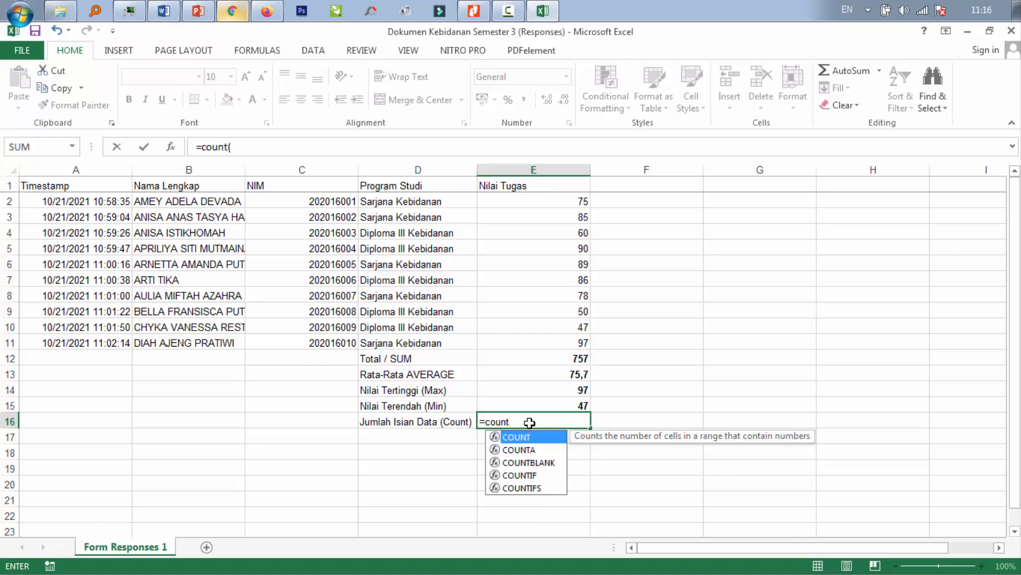
pyautogui.write('(')
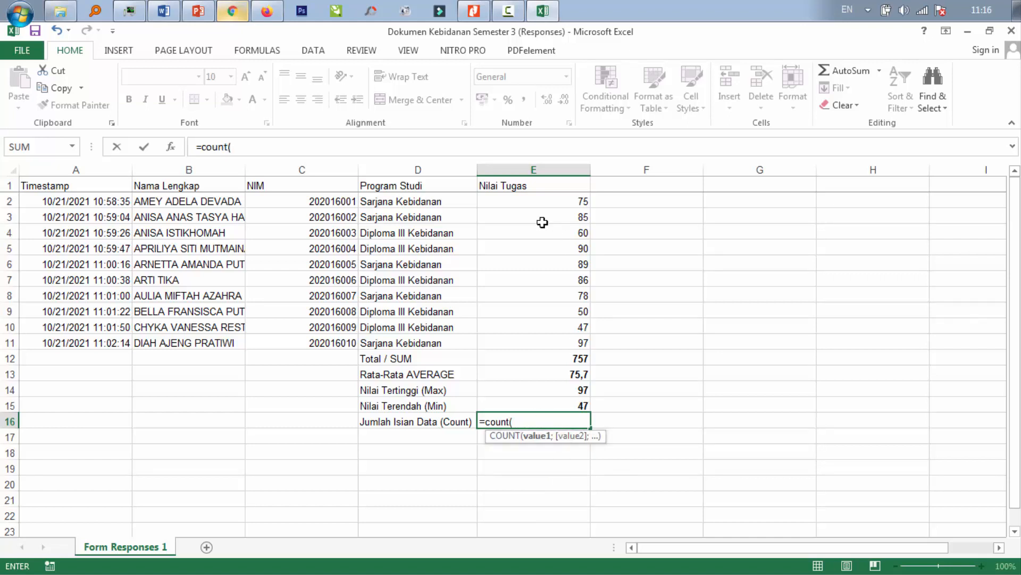
pyautogui.moveTo(517, 203); pyautogui.dragTo(530, 335)
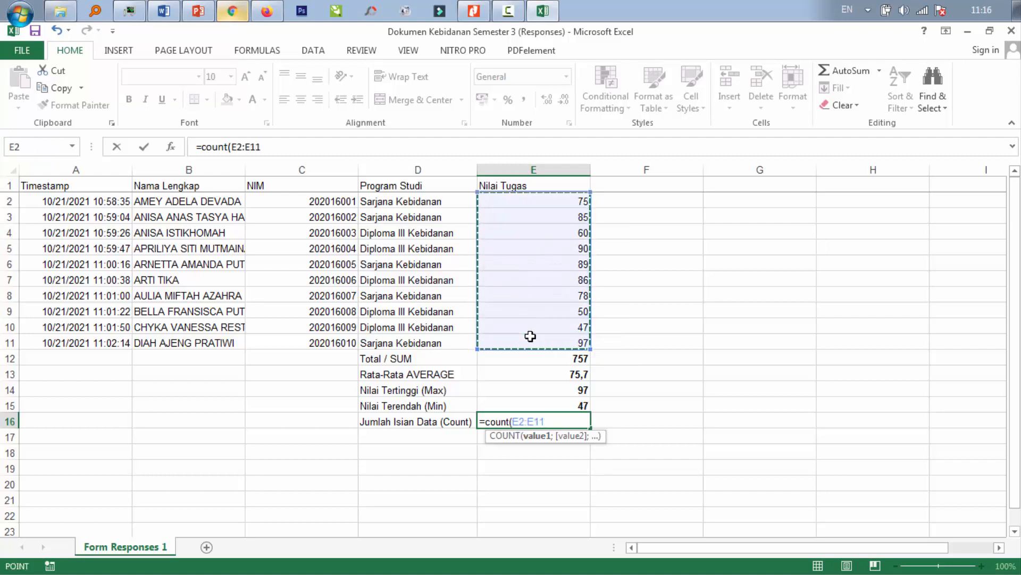
pyautogui.write(')')
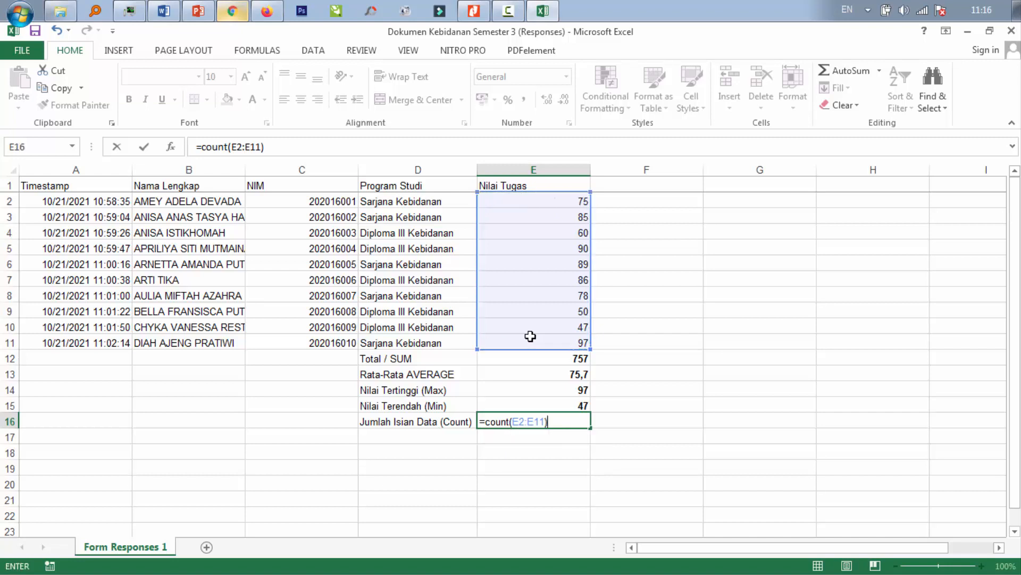
pyautogui.press('Return')
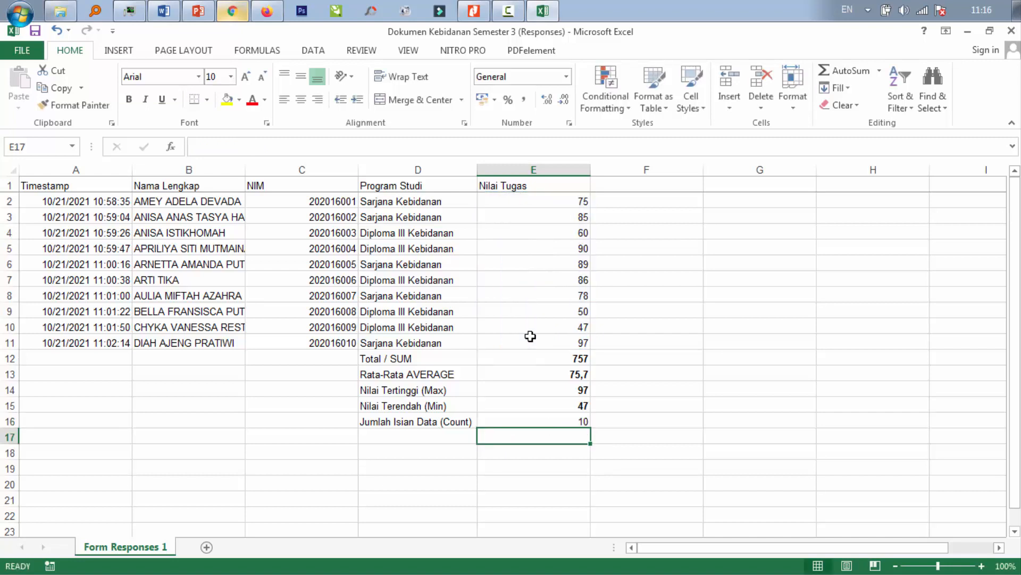
pyautogui.click(551, 422)
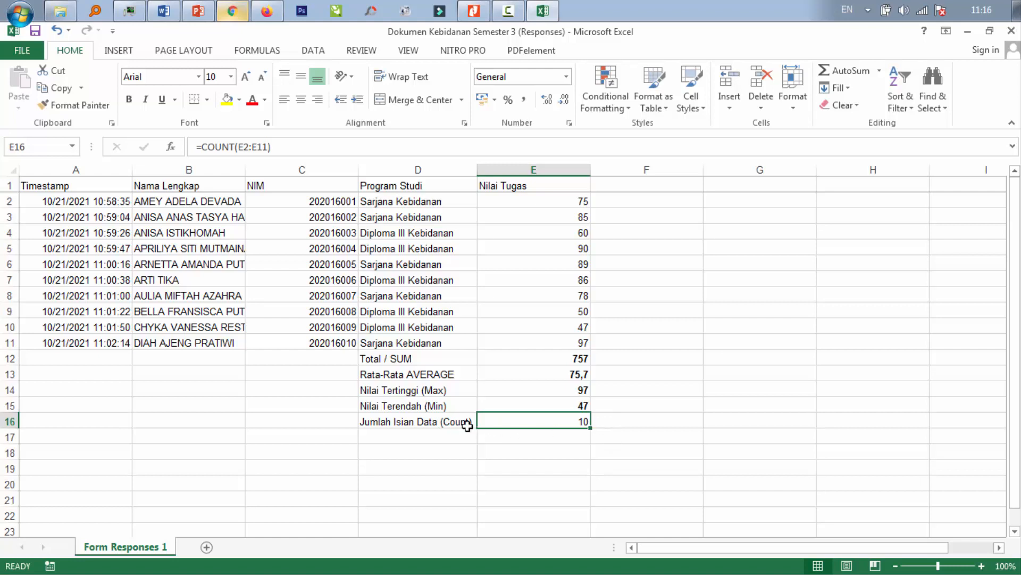
# Step: Try counting the Nama Lengkap text entries in cell F16 with =count(B2:B11)
pyautogui.click(610, 422)
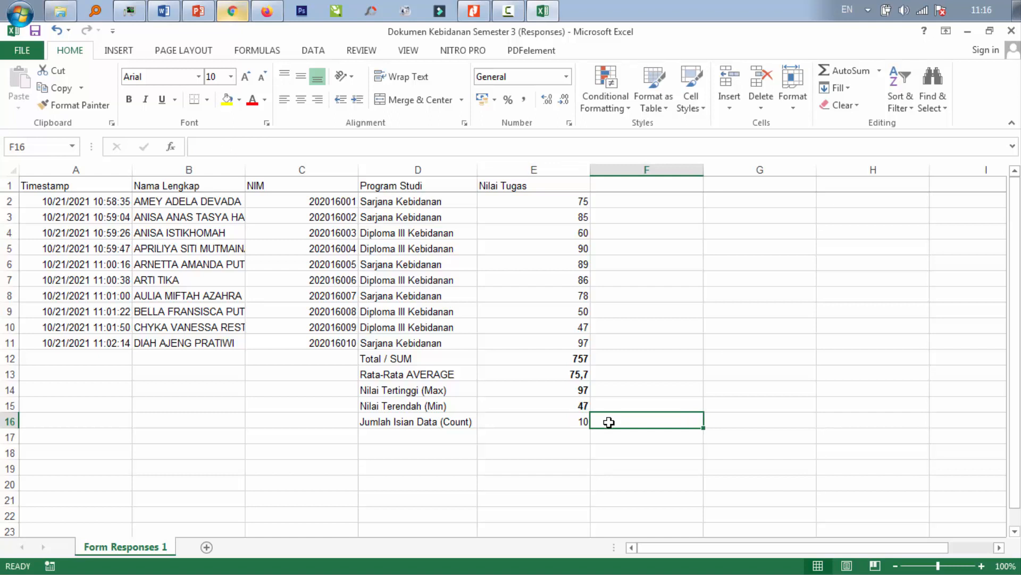
pyautogui.write('=')
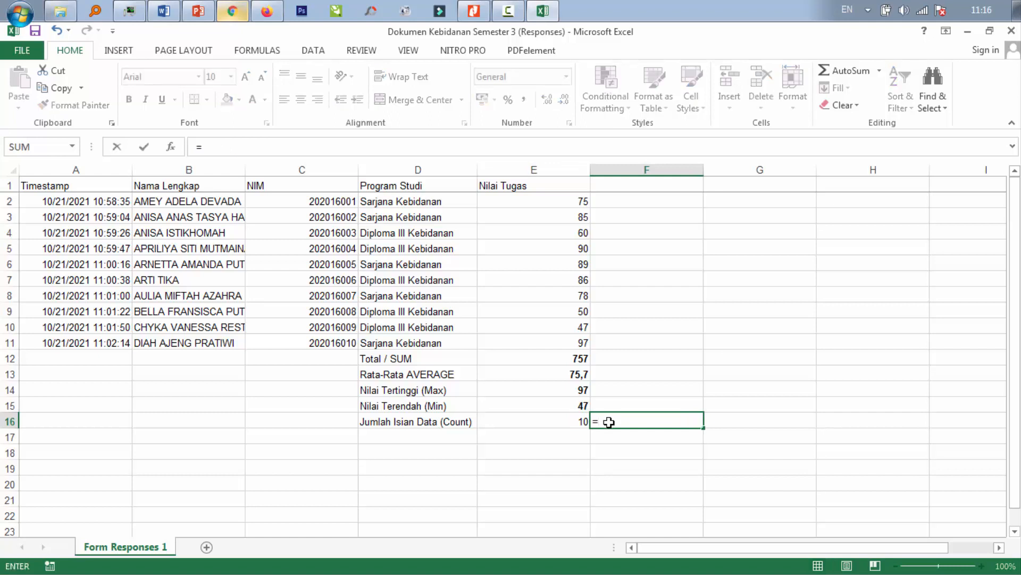
pyautogui.write('cpunt')
pyautogui.press('BackSpace')
pyautogui.press('BackSpace')
pyautogui.press('BackSpace')
pyautogui.press('BackSpace')
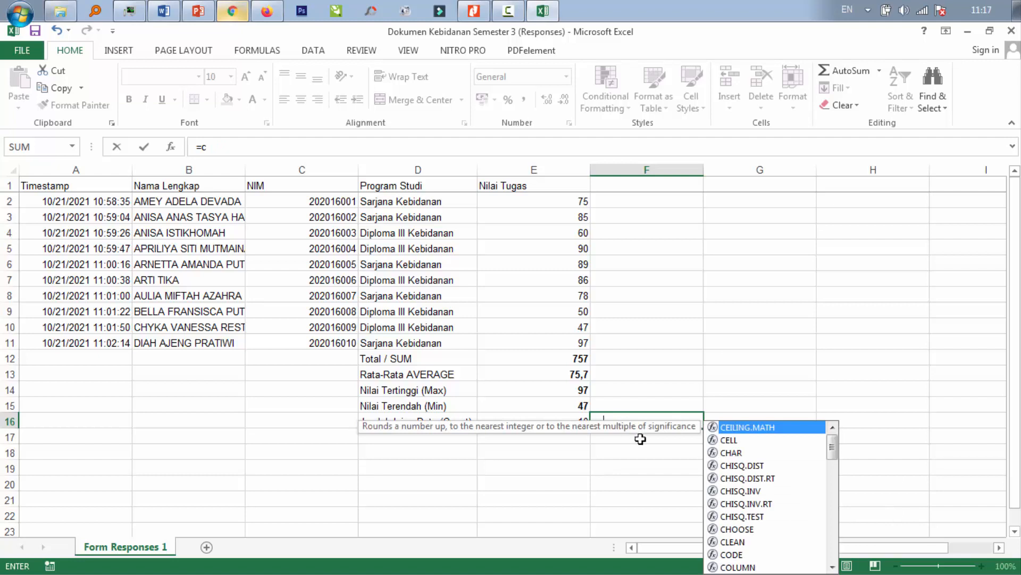
pyautogui.write('oun')
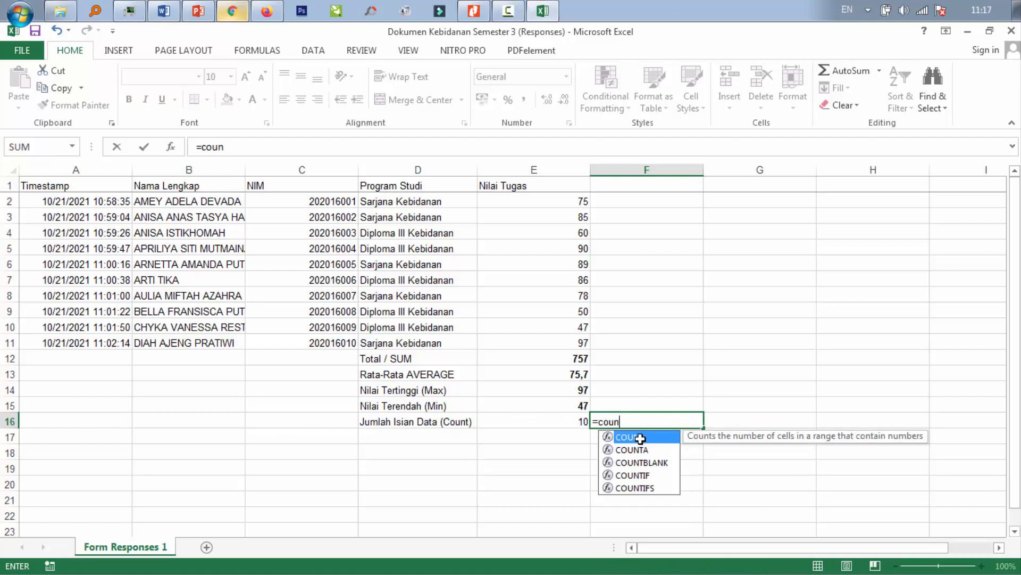
pyautogui.write('t')
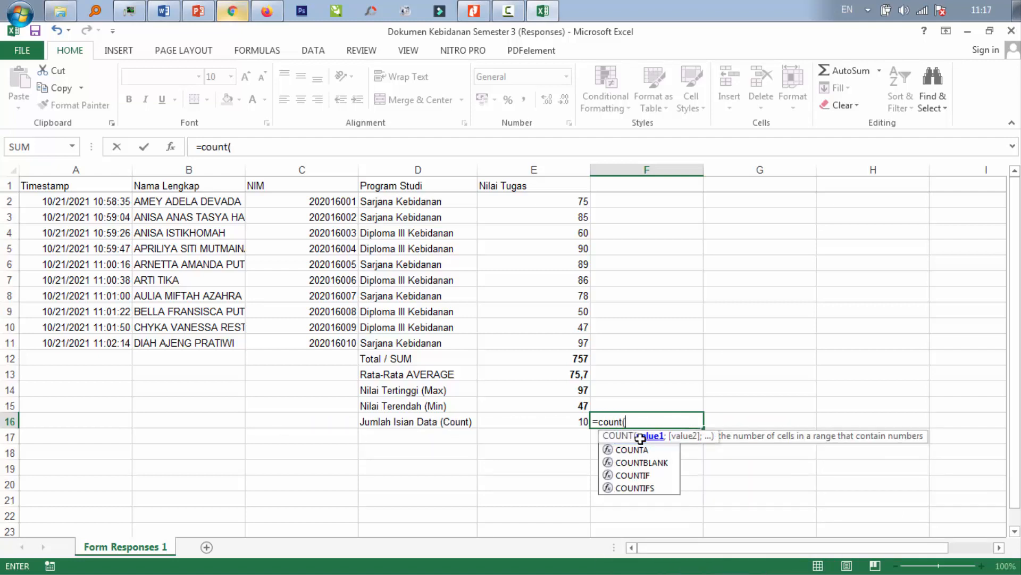
pyautogui.write('(')
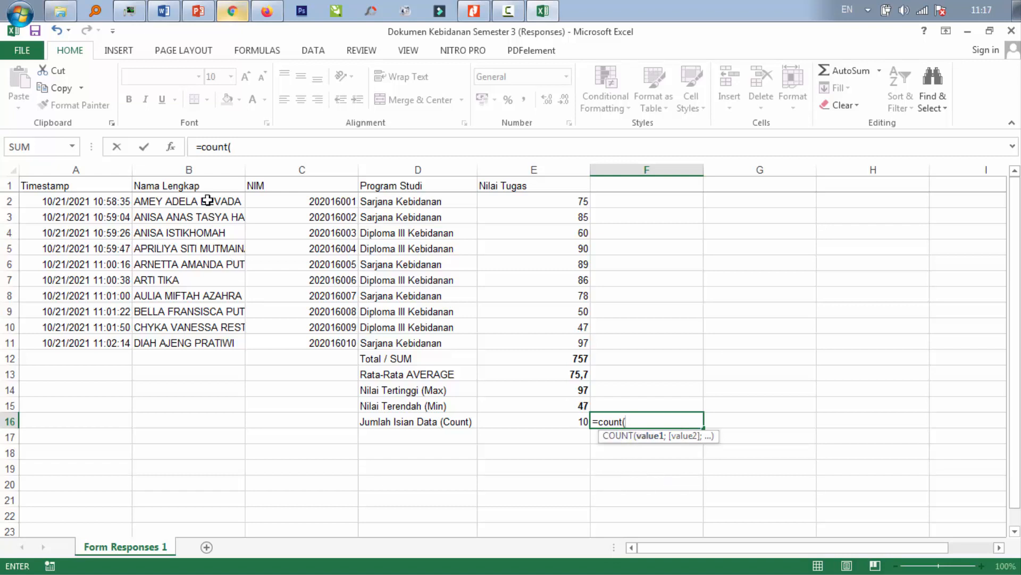
pyautogui.moveTo(209, 204); pyautogui.dragTo(201, 339)
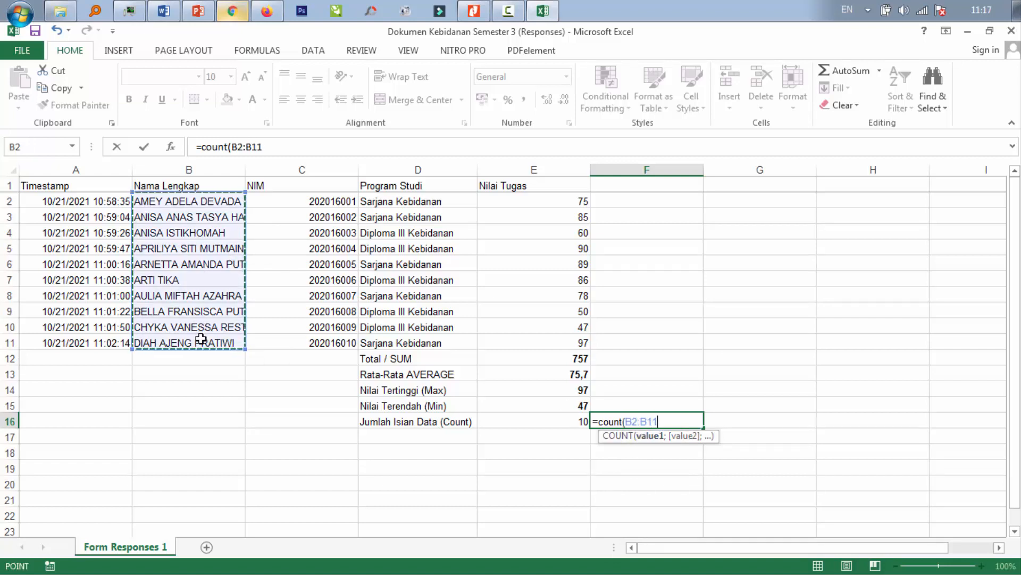
pyautogui.write(')')
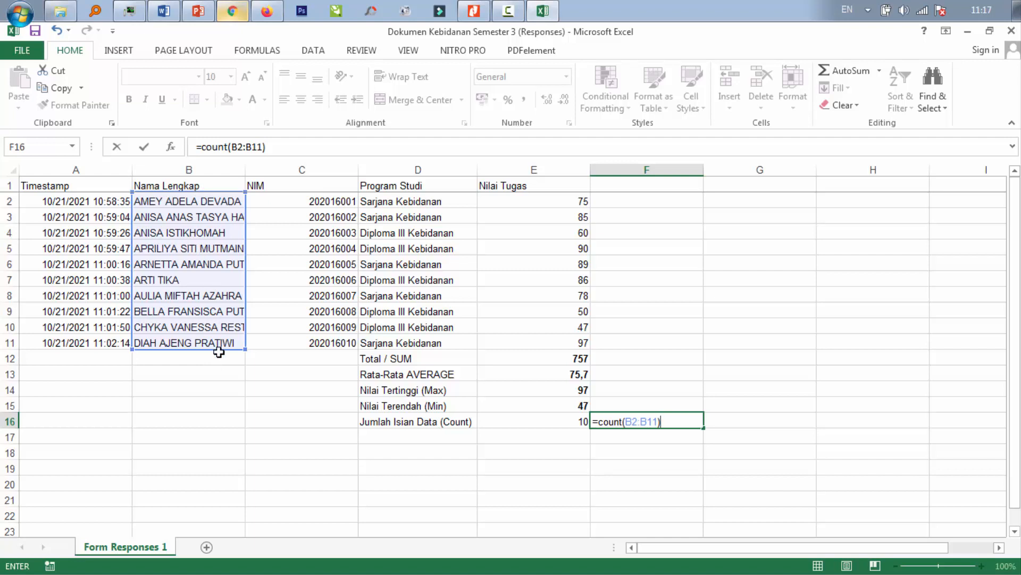
pyautogui.press('Return')
pyautogui.press('Up')
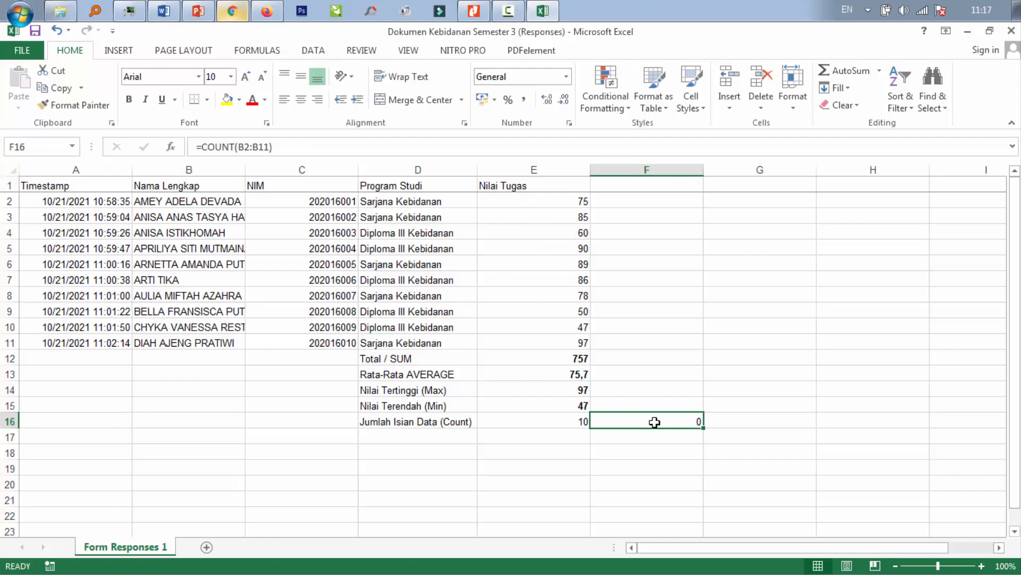
# Step: Enter the label Jumlah Isian Data (CountA) in cell D17 and widen column D slightly to fit it
pyautogui.click(460, 442)
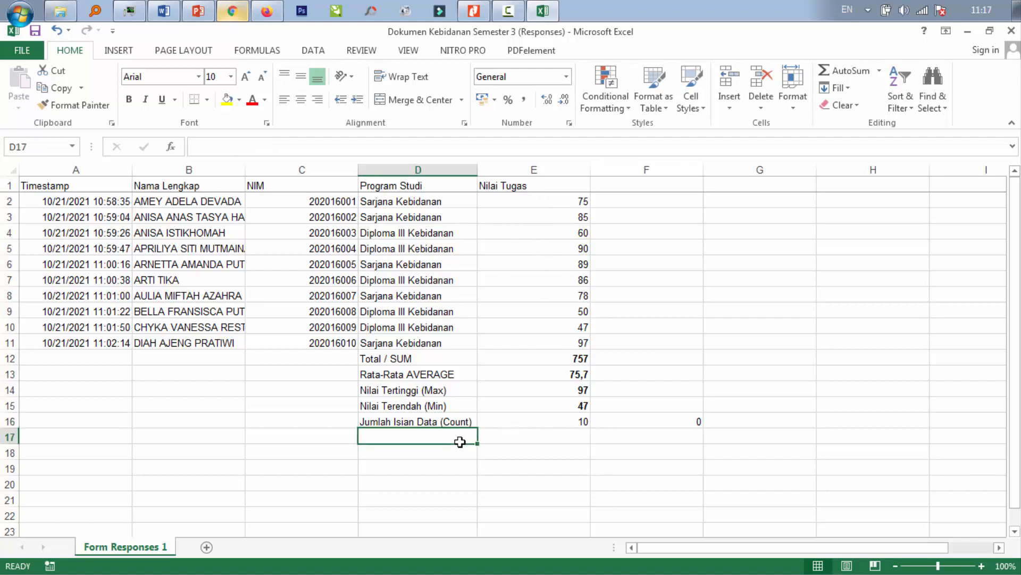
pyautogui.write('Jumlah Isian Data (Count')
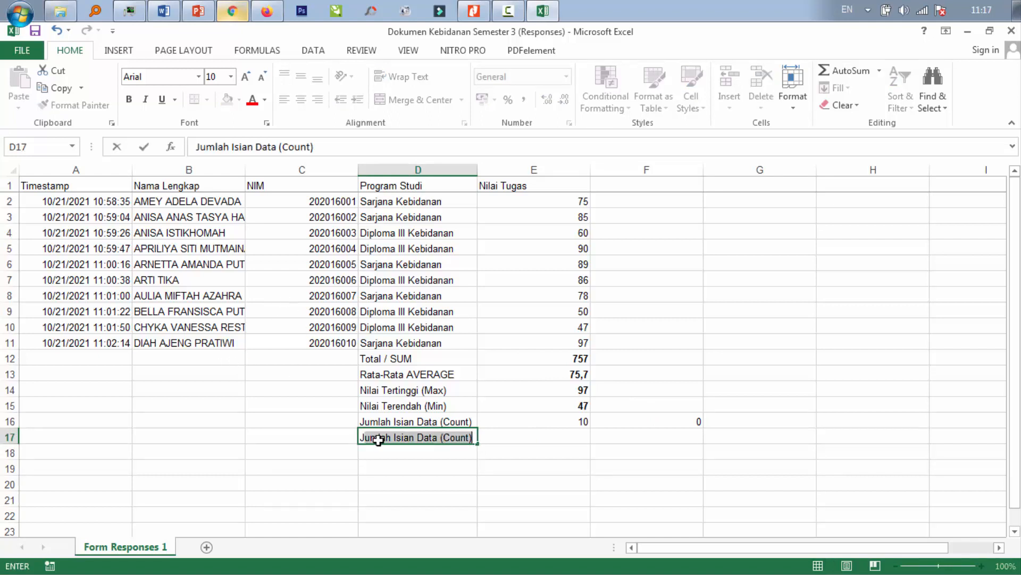
pyautogui.click(470, 437)
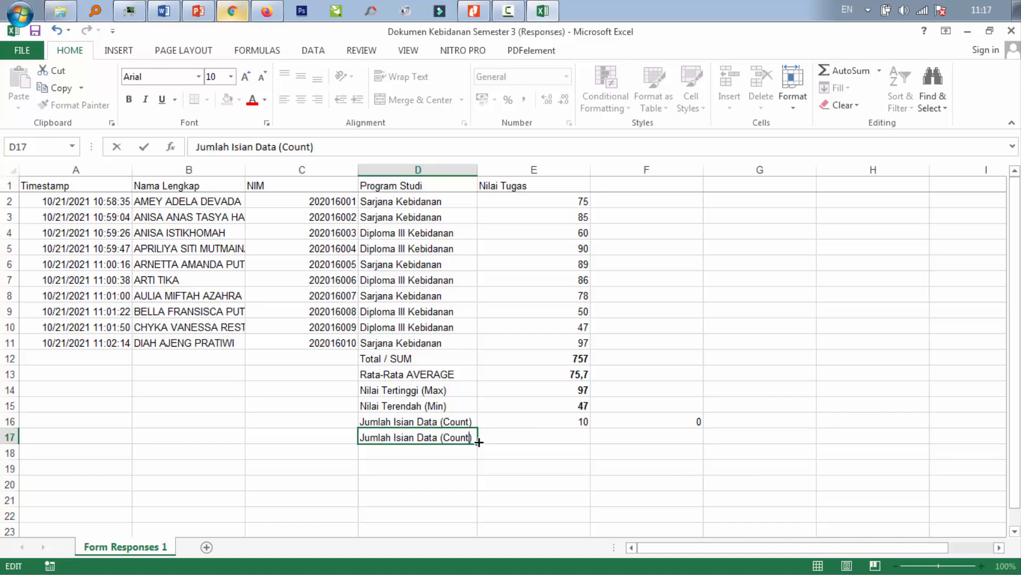
pyautogui.write('A')
pyautogui.press('Return')
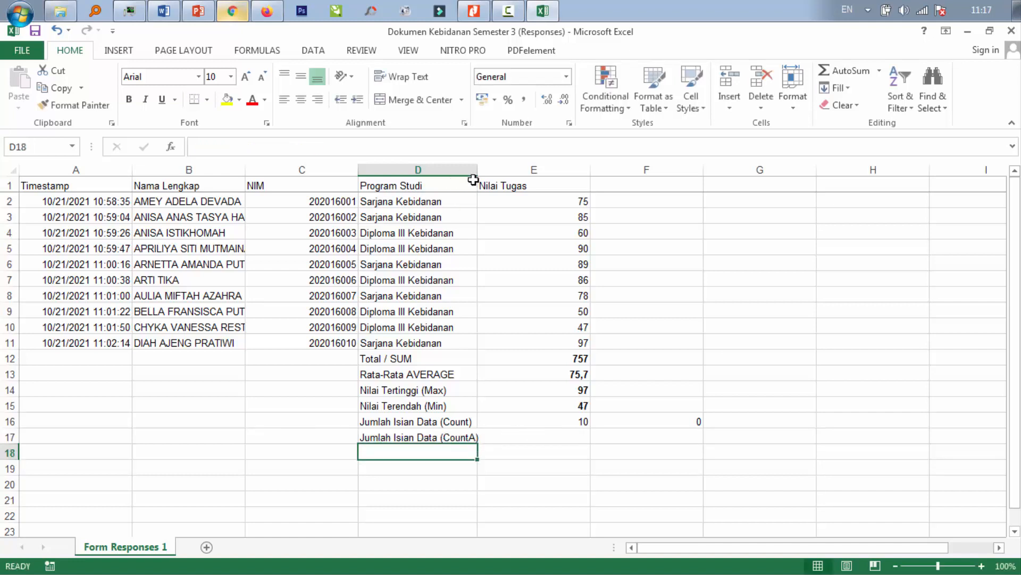
pyautogui.moveTo(477, 172); pyautogui.dragTo(484, 172)
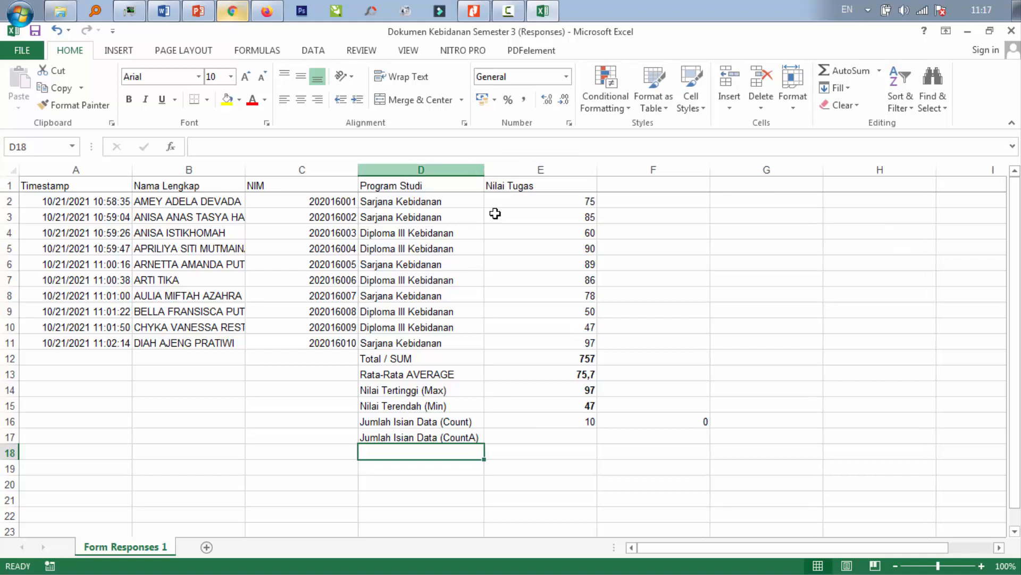
# Step: Count the Nama Lengkap entries in cell E17 with =counta(B2:B11)
pyautogui.click(563, 437)
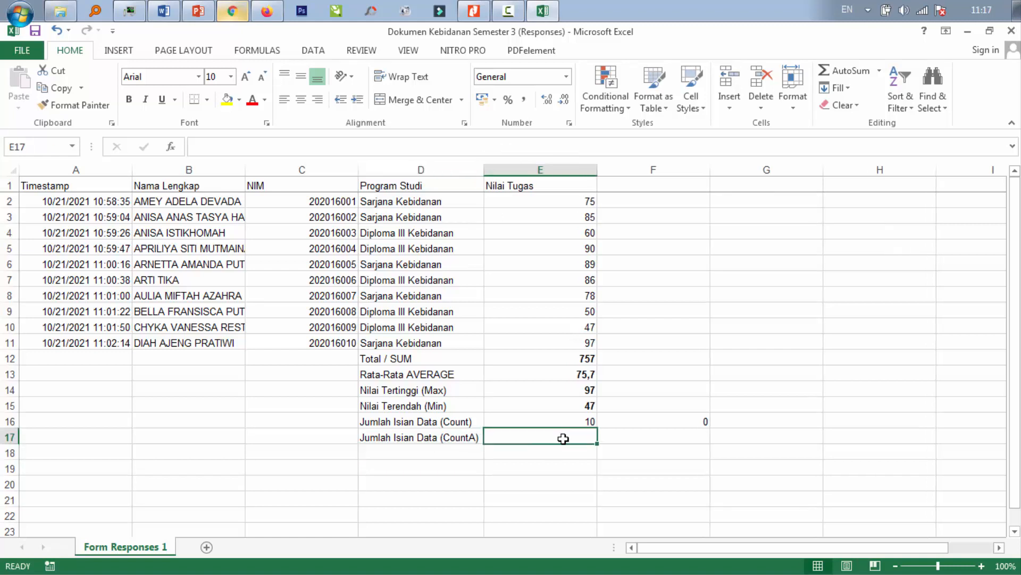
pyautogui.write('=')
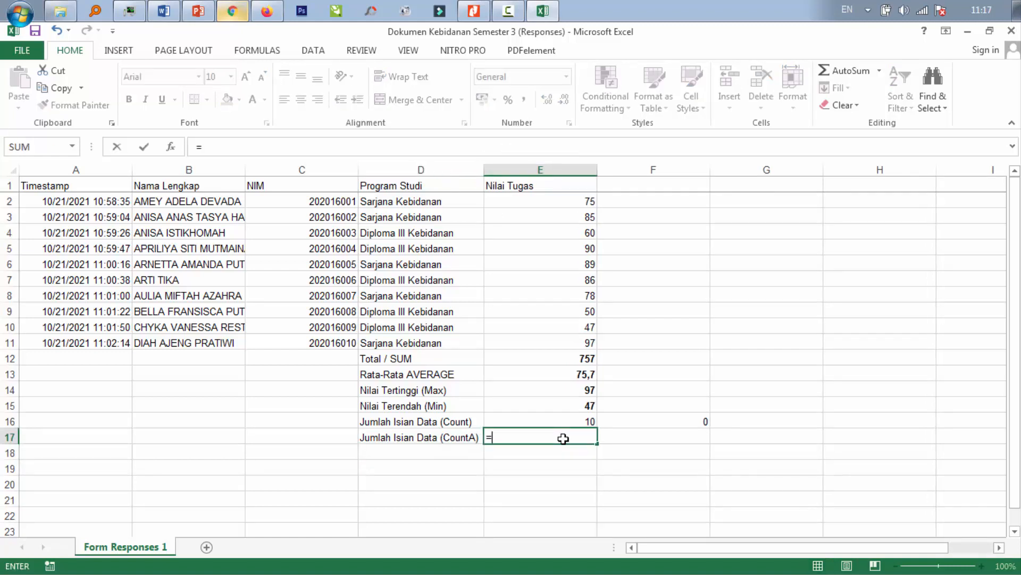
pyautogui.write('coun')
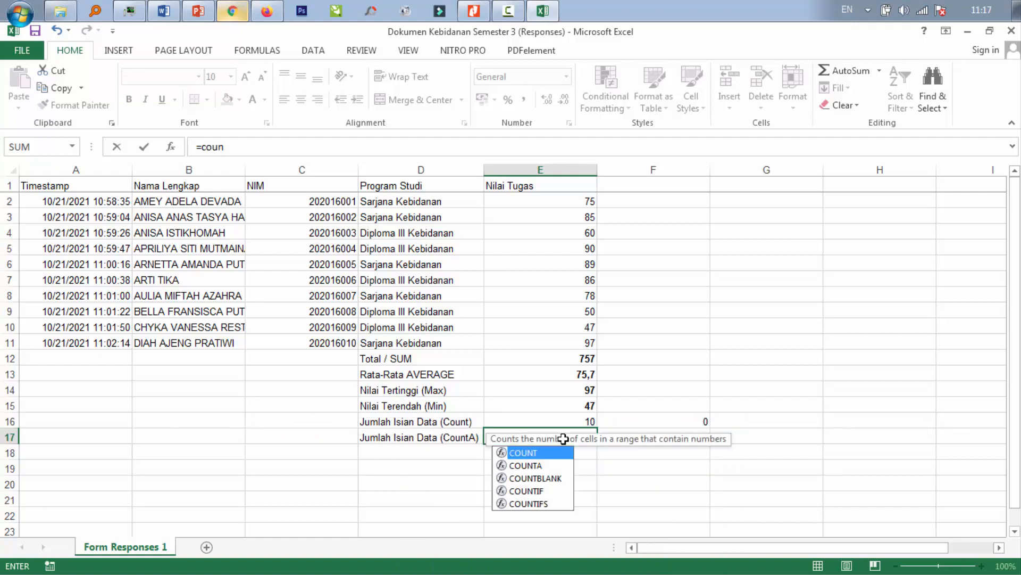
pyautogui.write('t')
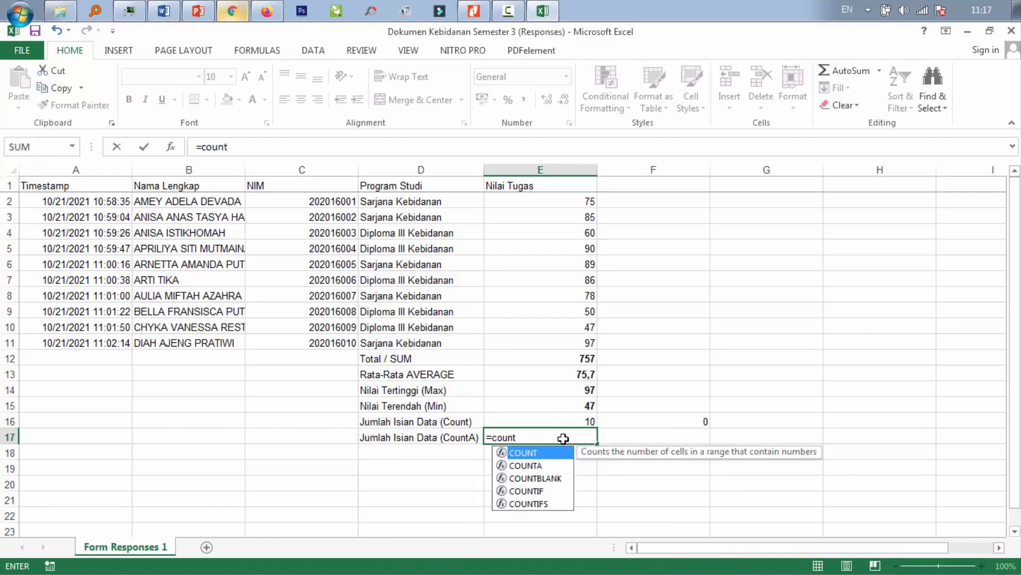
pyautogui.write('a')
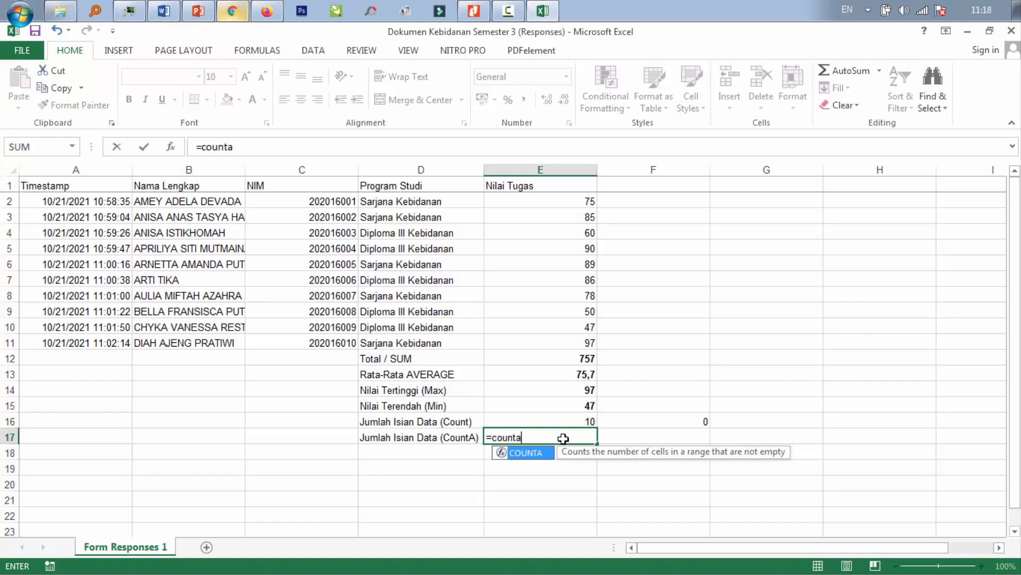
pyautogui.write('(')
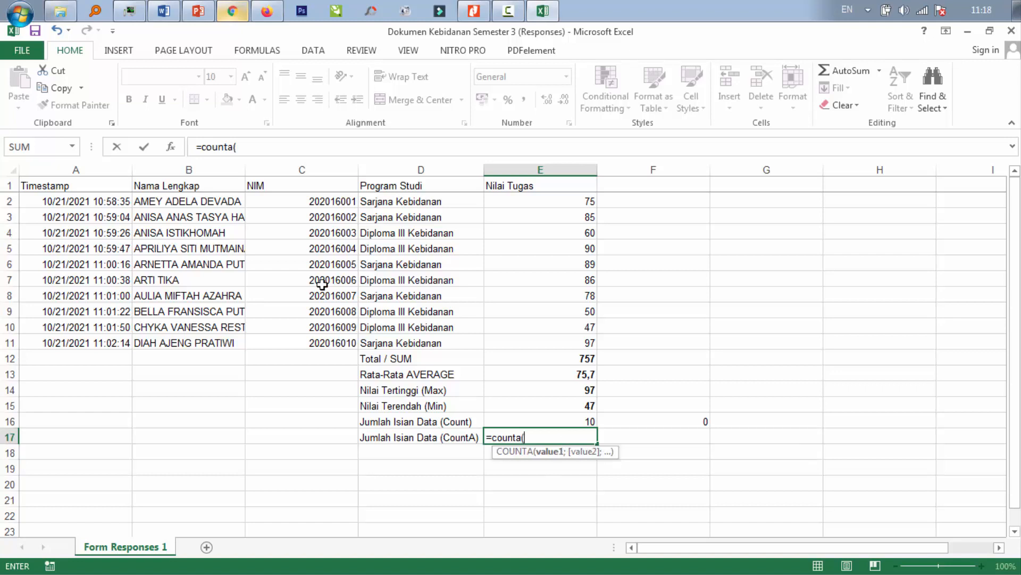
pyautogui.click(224, 203)
pyautogui.moveTo(229, 310); pyautogui.dragTo(224, 341)
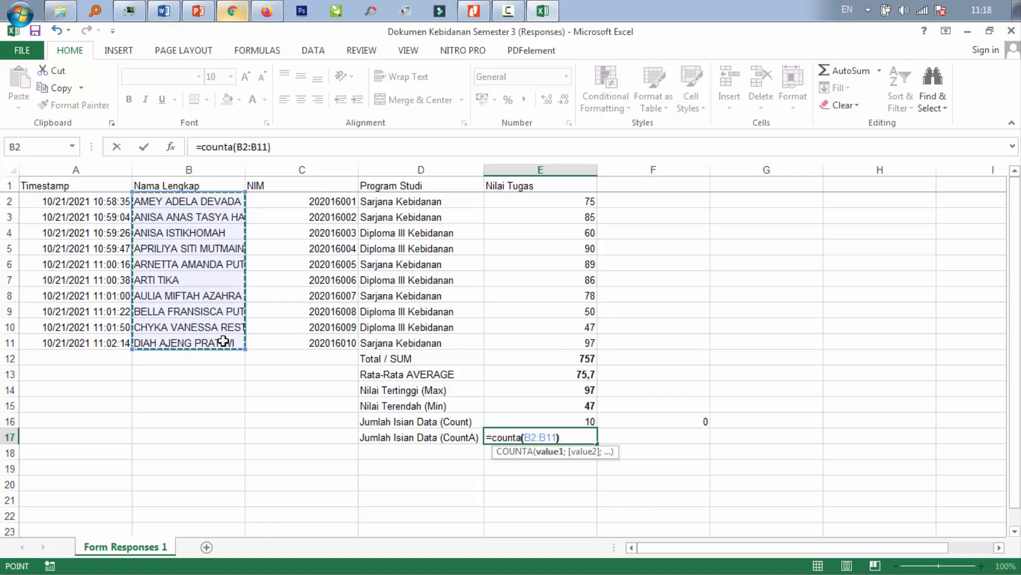
pyautogui.write(')')
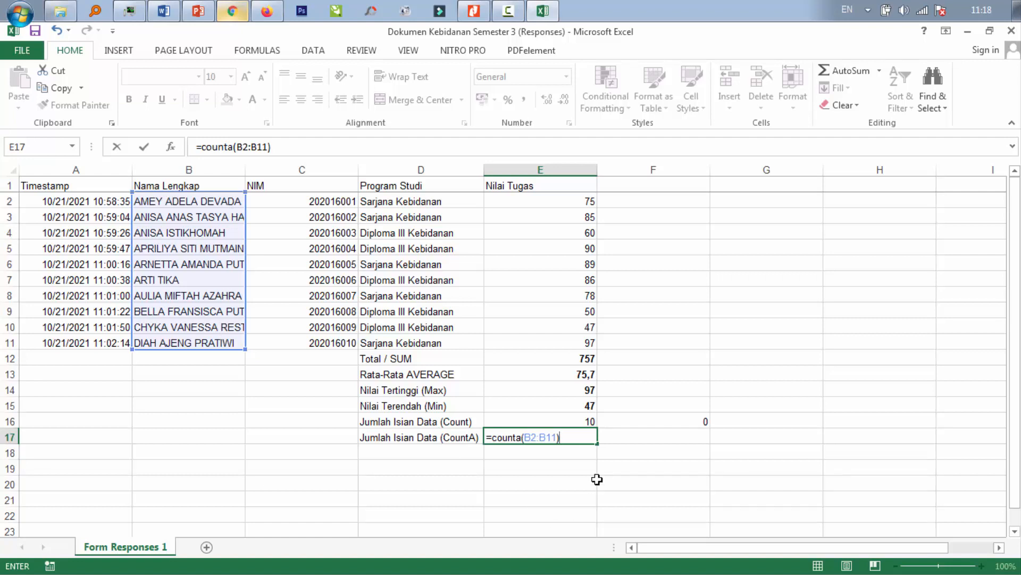
pyautogui.press('Return')
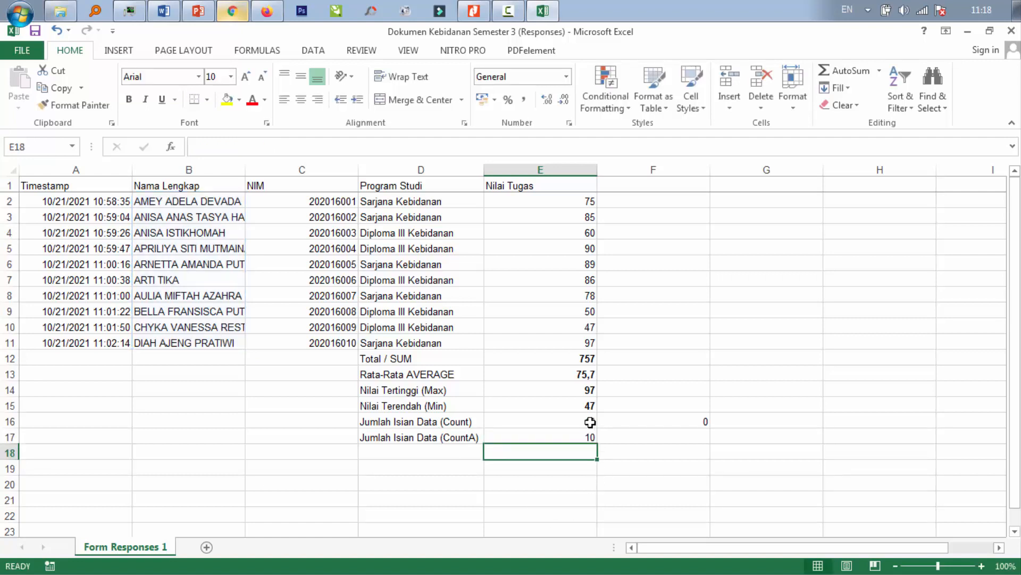
# Step: Make the COUNT and COUNTA results in cells E16:E17 bold
pyautogui.moveTo(591, 421); pyautogui.dragTo(588, 436)
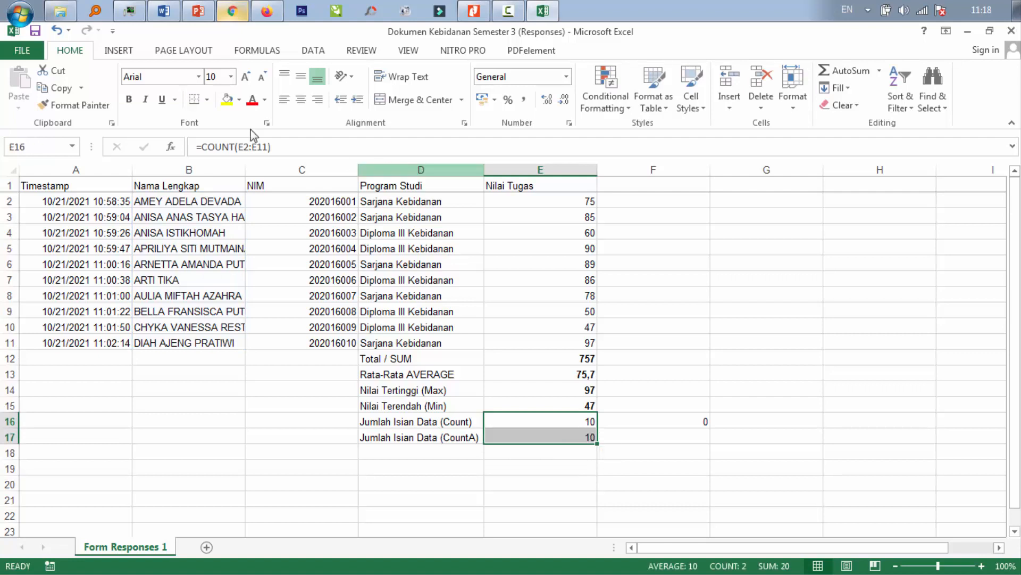
pyautogui.click(129, 100)
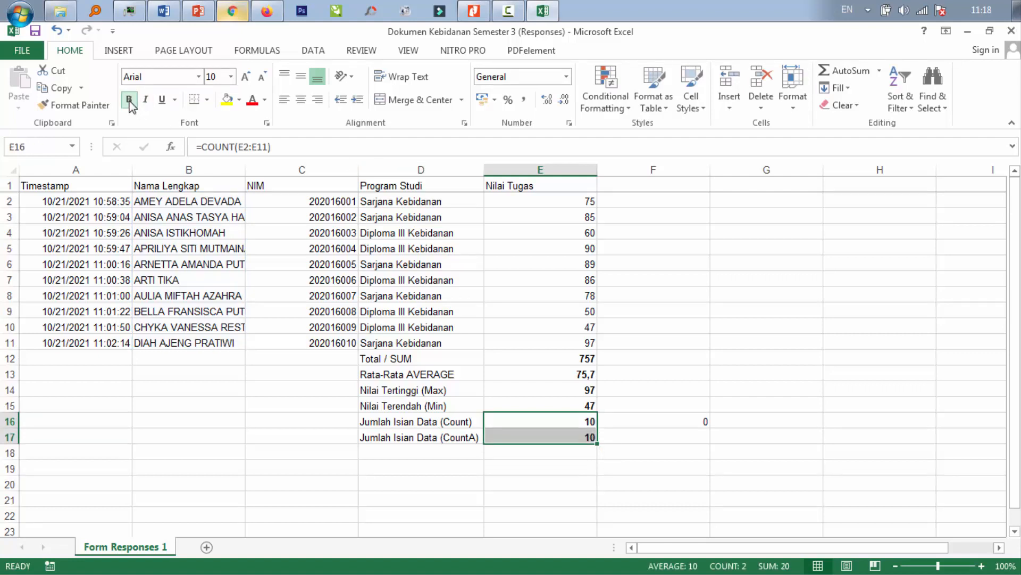
pyautogui.click(629, 440)
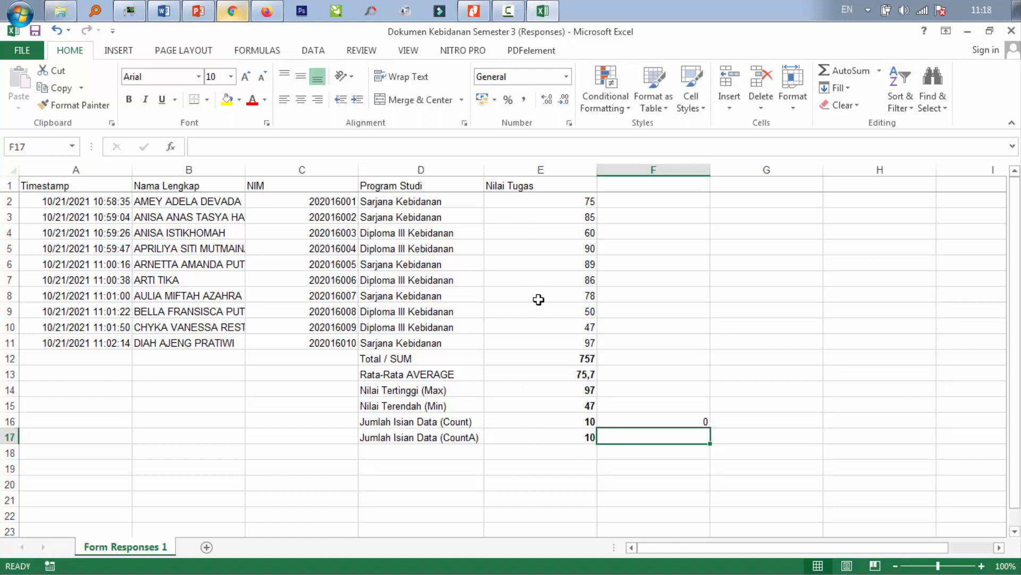
# Step: Enter the column heading Kondisi Lulu & tidak Lulus in cell F1, beside Nilai Tugas
pyautogui.click(457, 450)
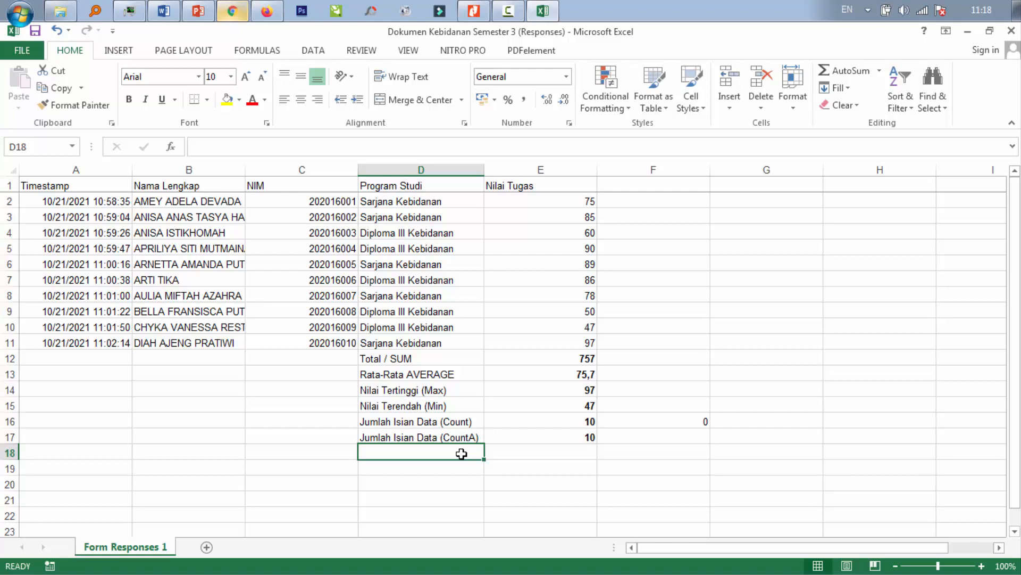
pyautogui.click(524, 199)
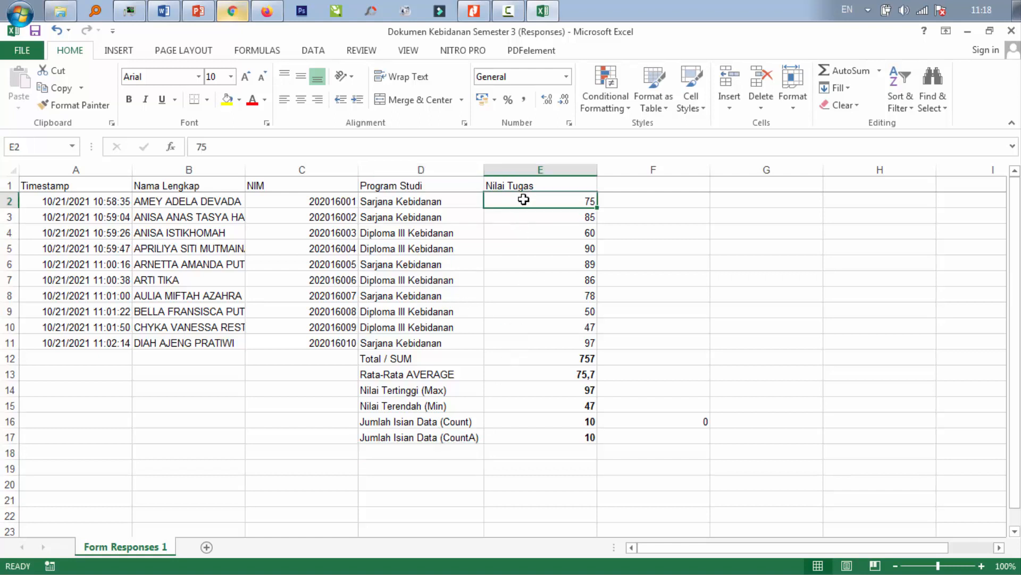
pyautogui.click(532, 227)
pyautogui.click(640, 200)
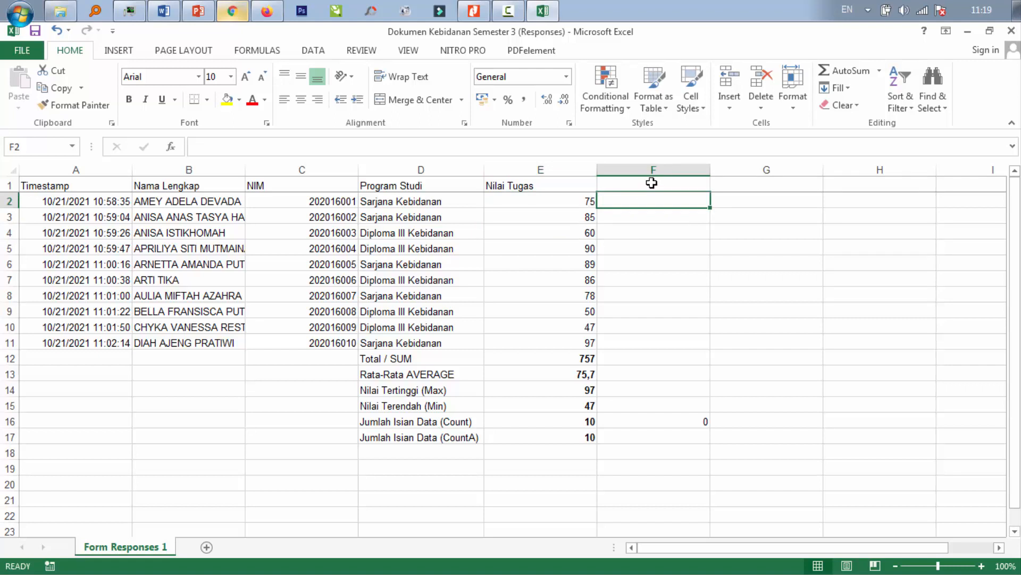
pyautogui.click(652, 182)
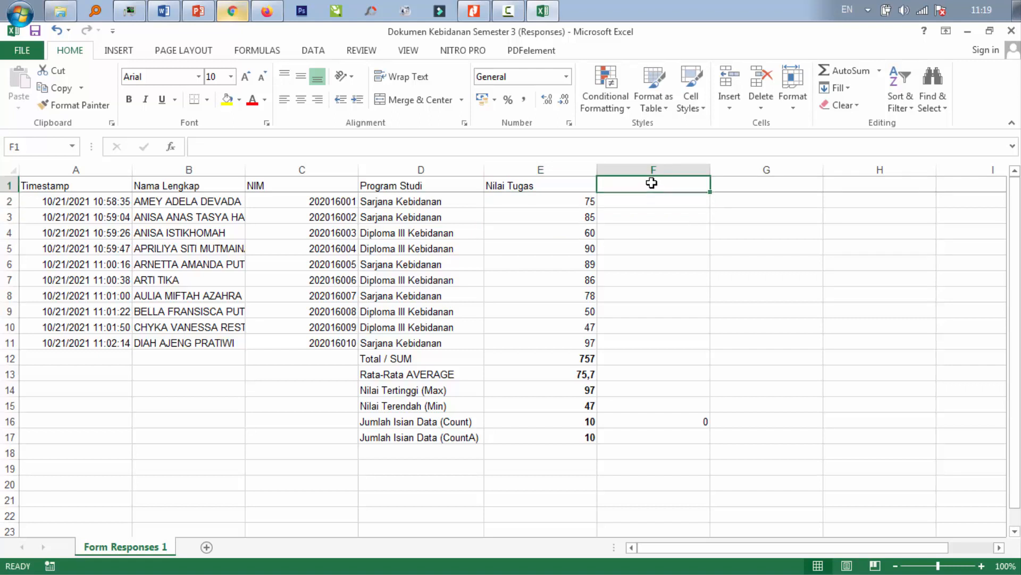
pyautogui.write('Kondi')
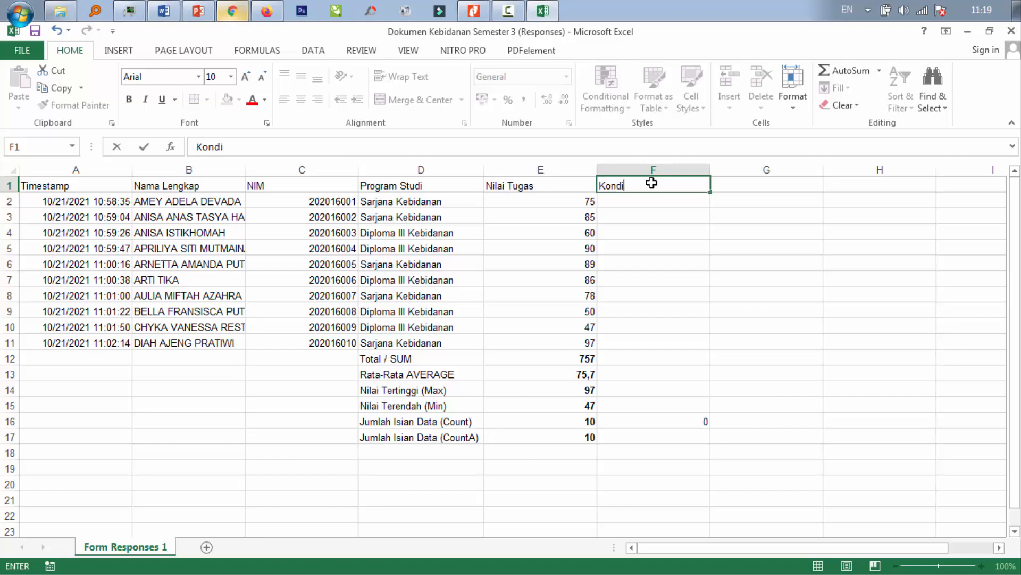
pyautogui.write('si Lulu')
pyautogui.write(' %')
pyautogui.press('BackSpace')
pyautogui.press('BackSpace')
pyautogui.write('& tidak Lul')
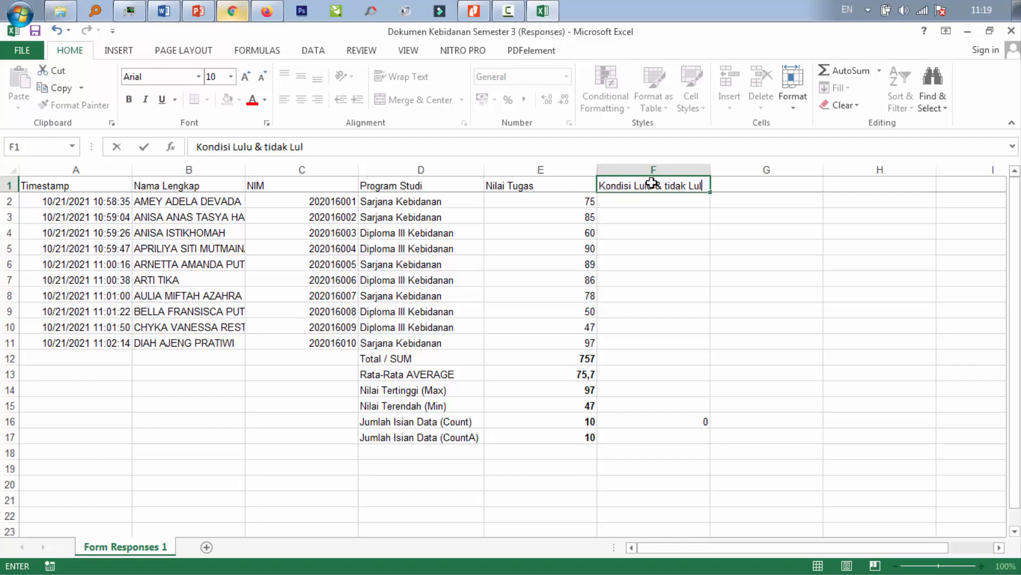
pyautogui.write('us')
pyautogui.press('Return')
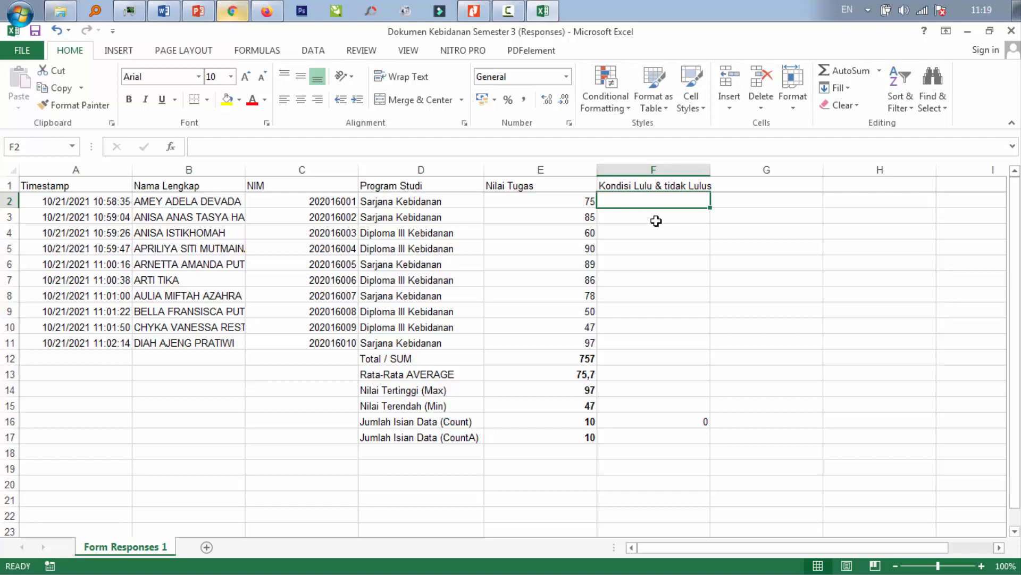
# Step: Enter =if(E2>=70;"Lulus";"Tidak Lulus") in cell F2 and review the finished formula
pyautogui.write('=')
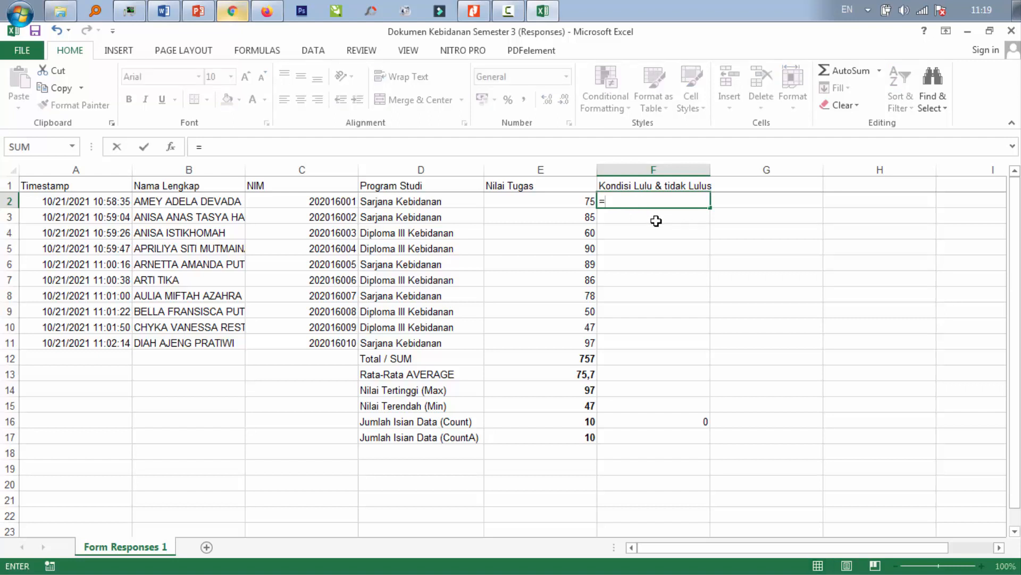
pyautogui.write('if')
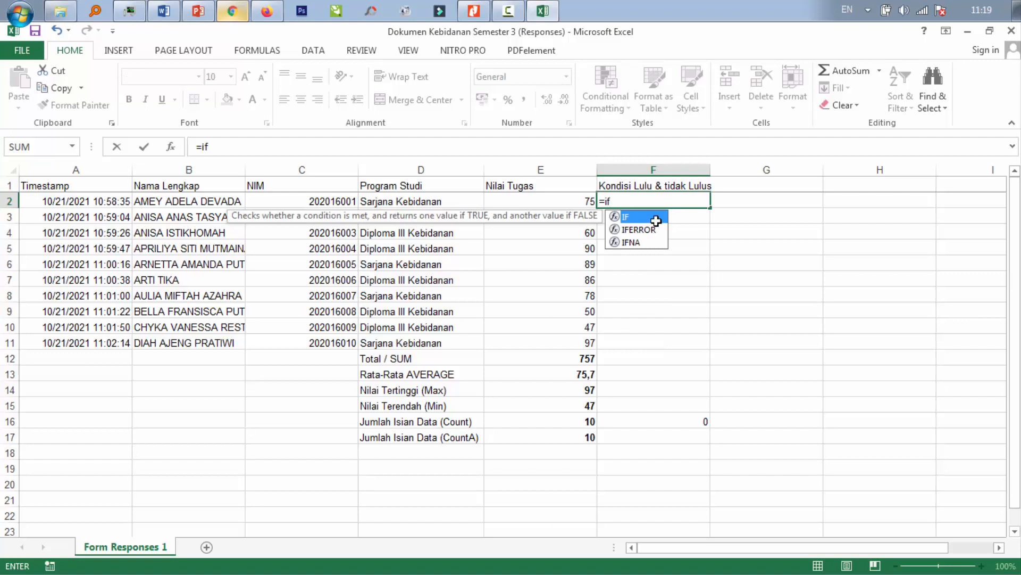
pyautogui.write('(')
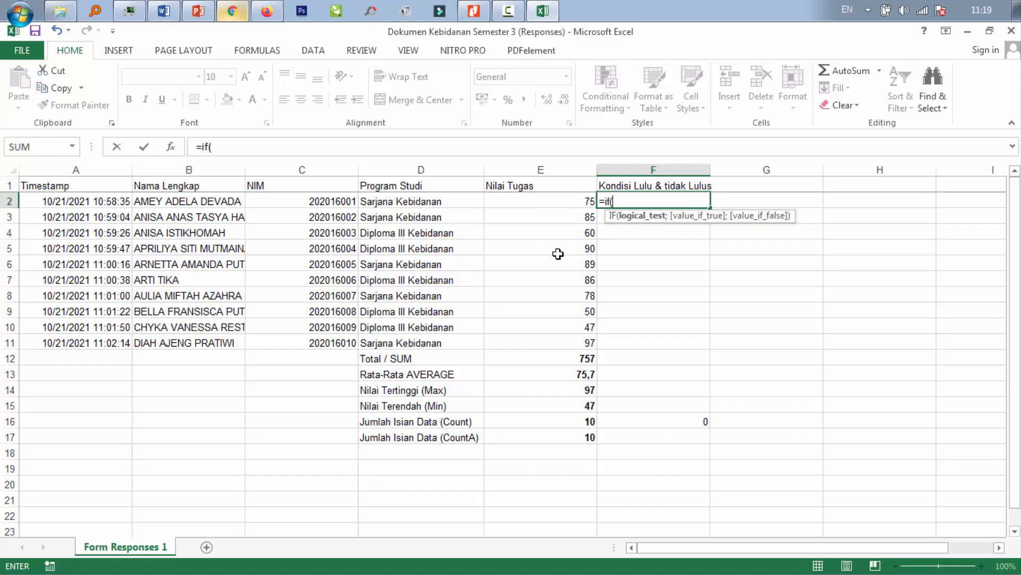
pyautogui.click(562, 200)
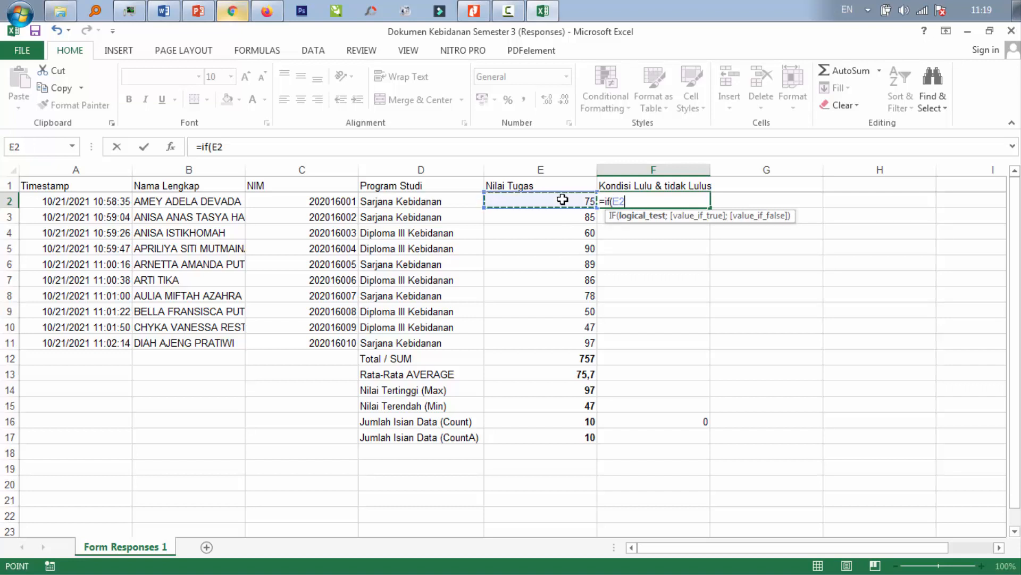
pyautogui.write('=')
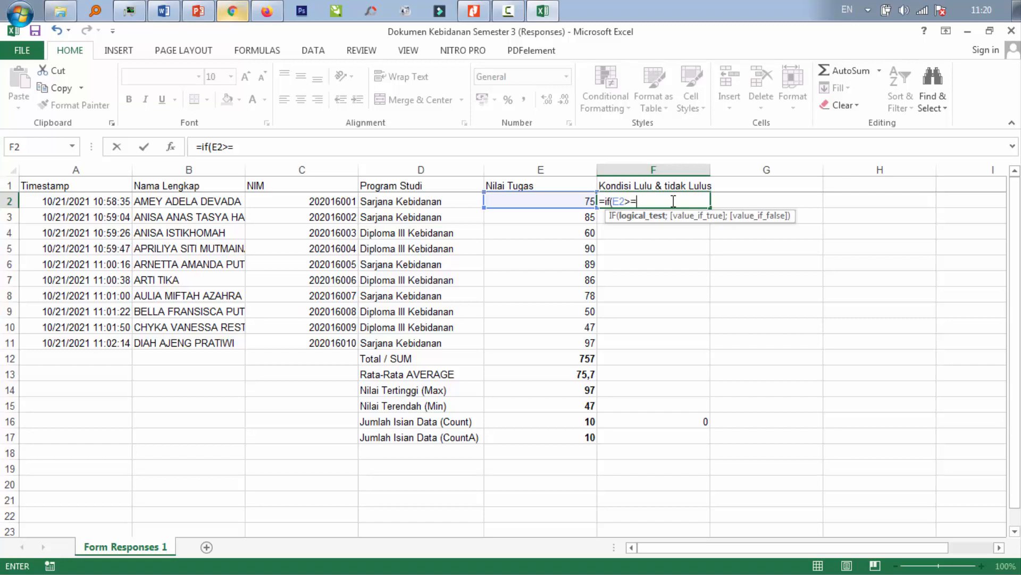
pyautogui.write('70;')
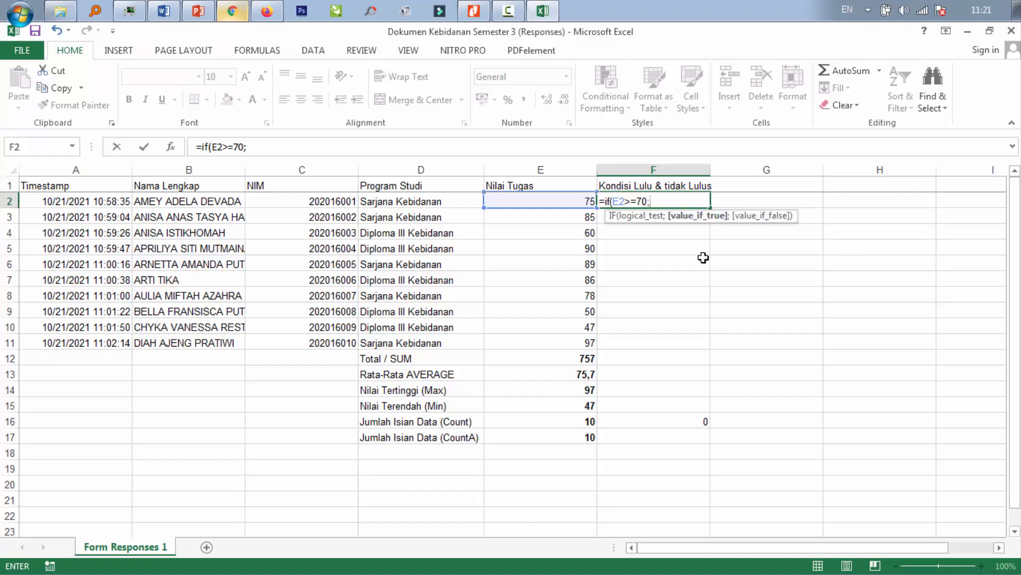
pyautogui.write('"Lulus";')
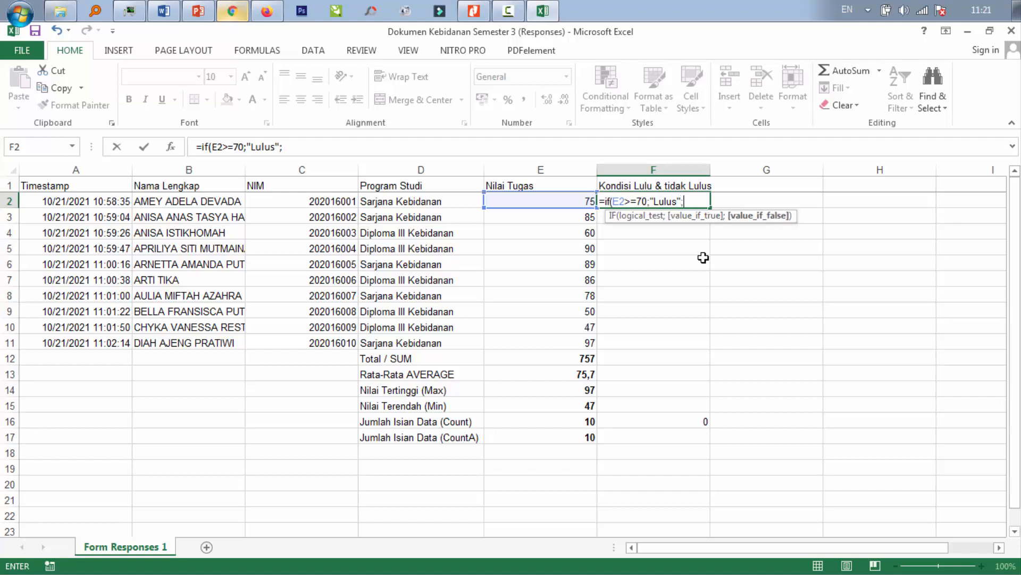
pyautogui.write('"Tidak Lulus')
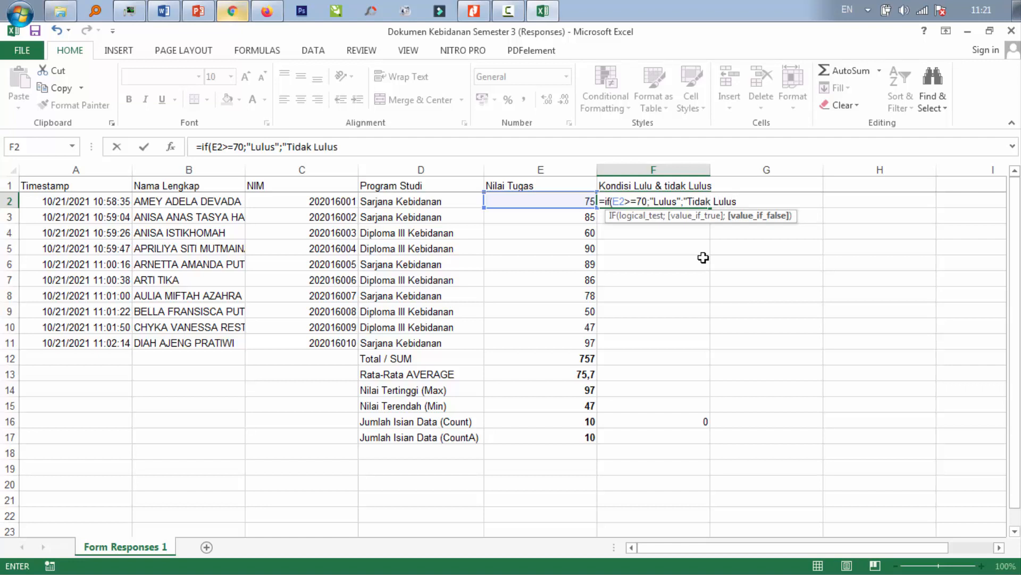
pyautogui.write('")')
pyautogui.press('Return')
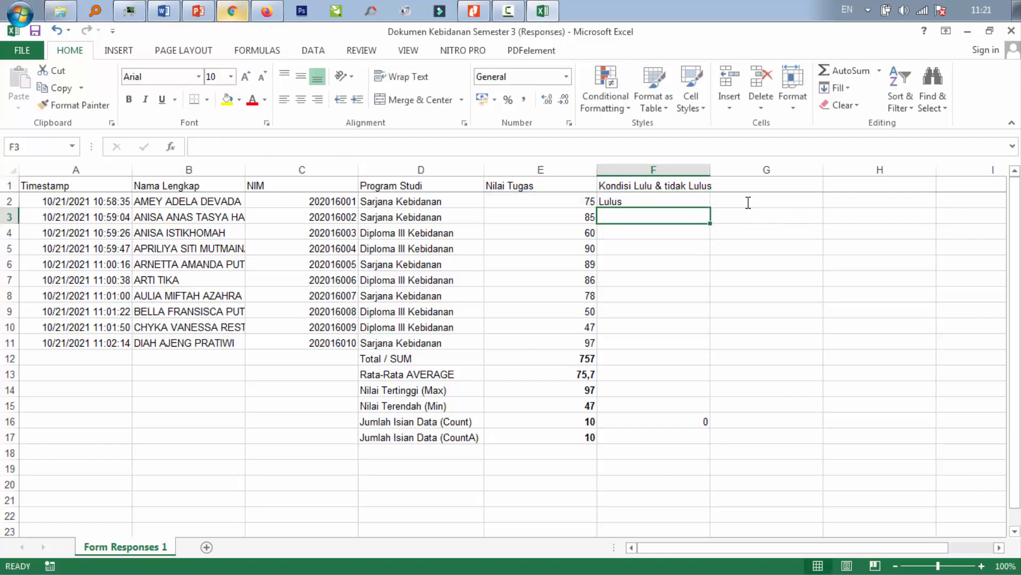
pyautogui.click(697, 201)
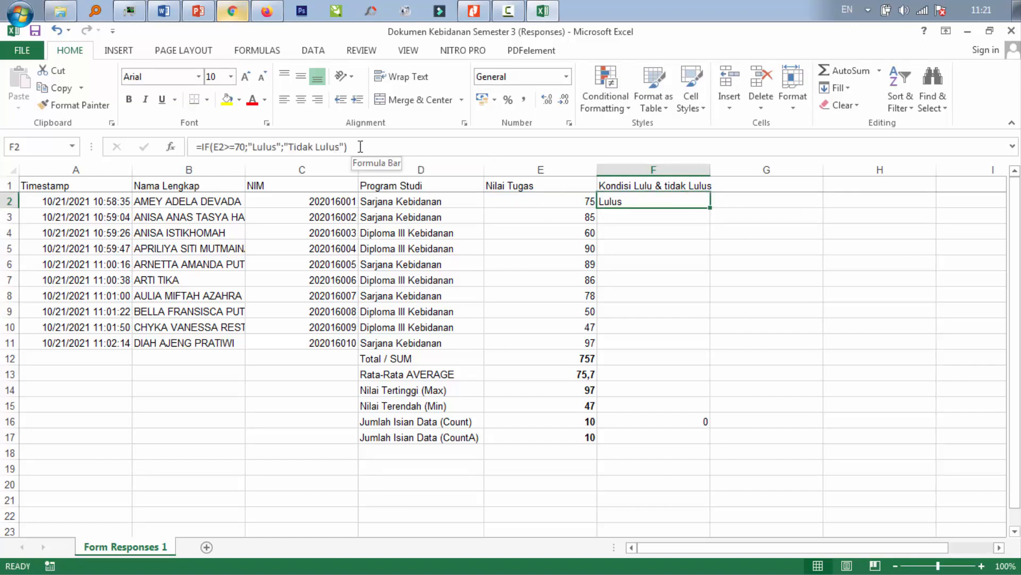
pyautogui.moveTo(373, 150); pyautogui.dragTo(196, 148)
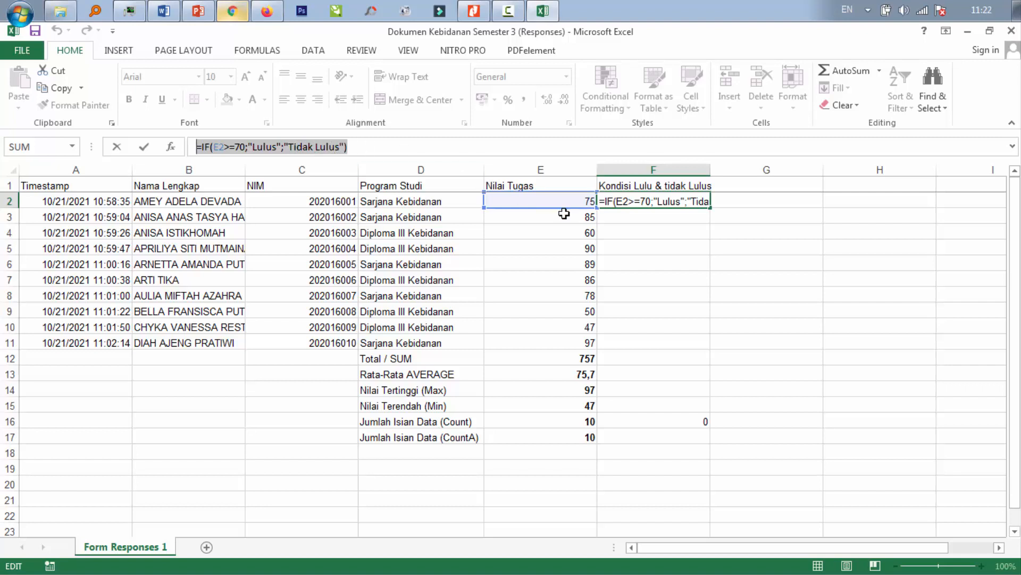
pyautogui.press('Return')
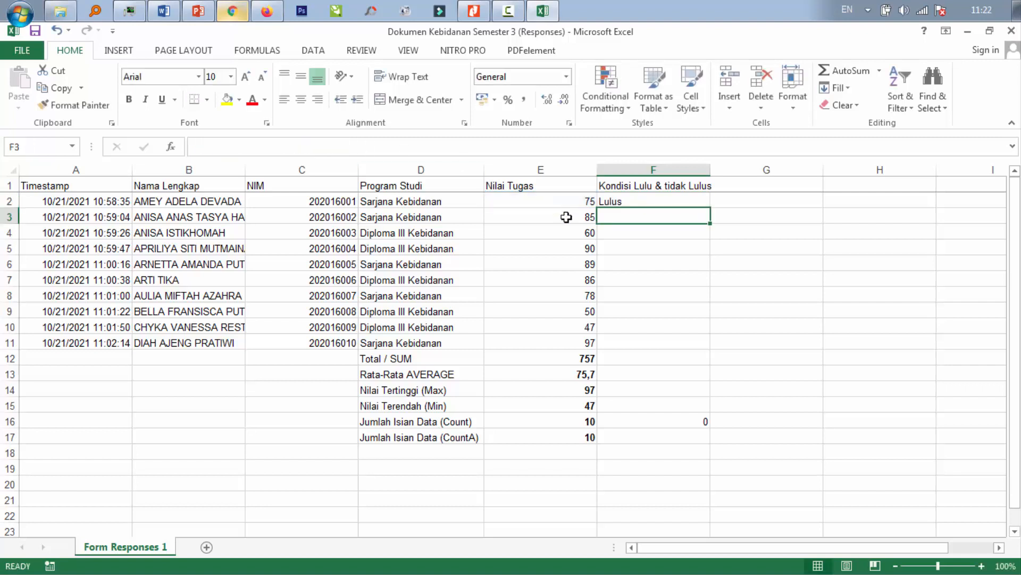
# Step: Set the Nilai Tugas score in cell E2 to 70 to test the pass condition in F2
pyautogui.press('Left')
pyautogui.press('Up')
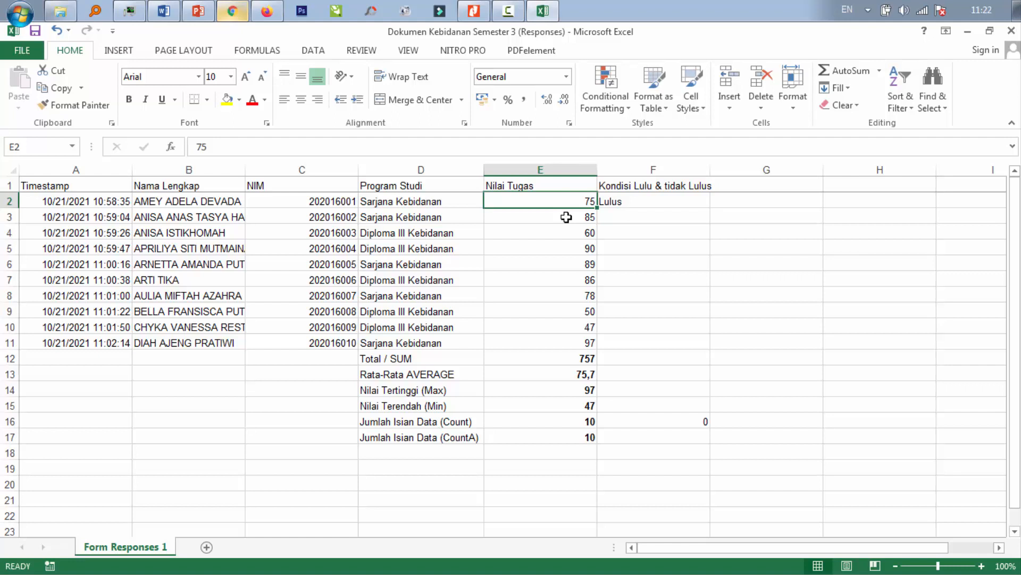
pyautogui.write('70')
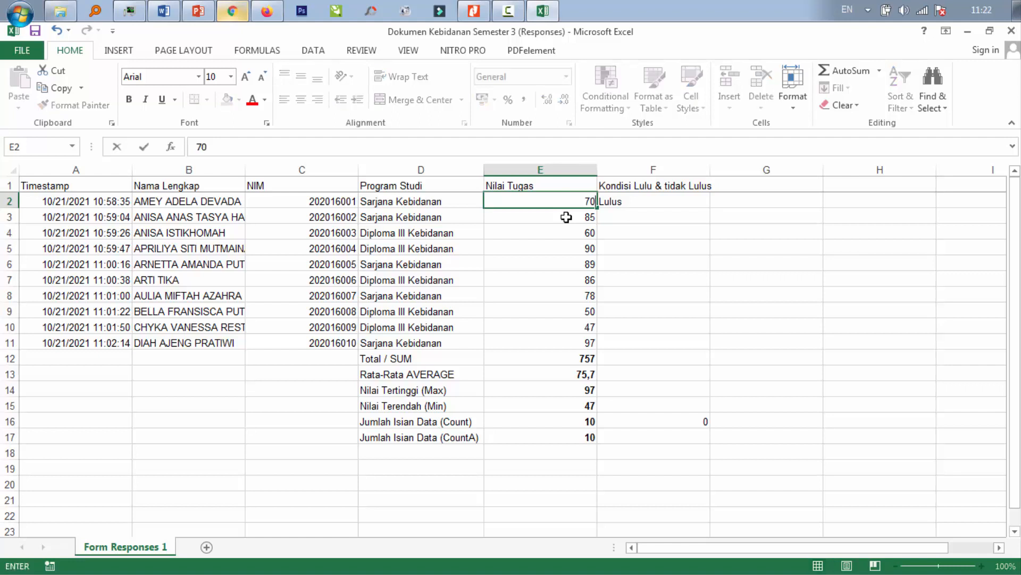
pyautogui.press('Return')
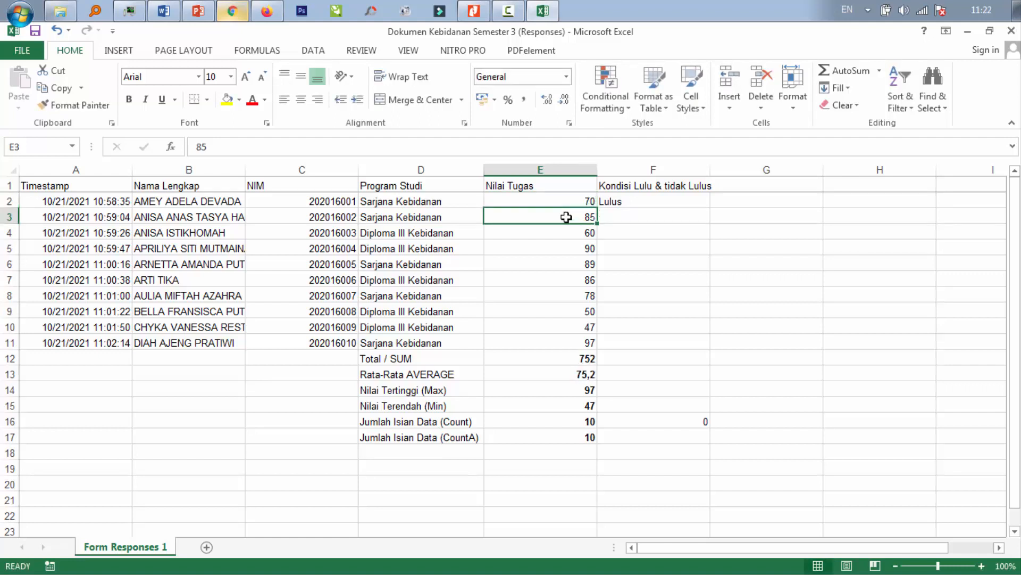
pyautogui.press('Up')
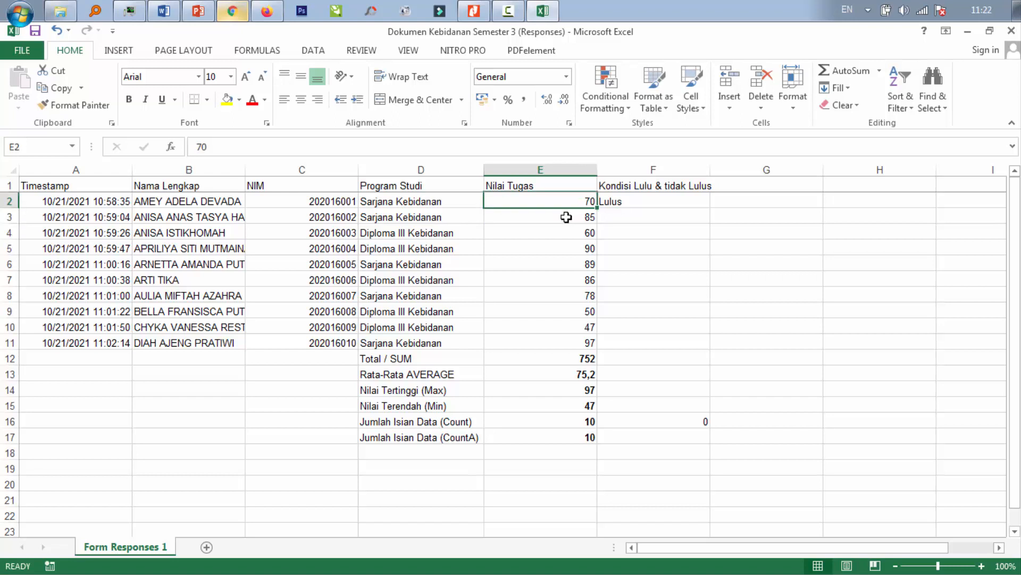
# Step: Test the IF result in F2 with a Nilai Tugas score of 69 in cell E2, and set the score to 80
pyautogui.write('69')
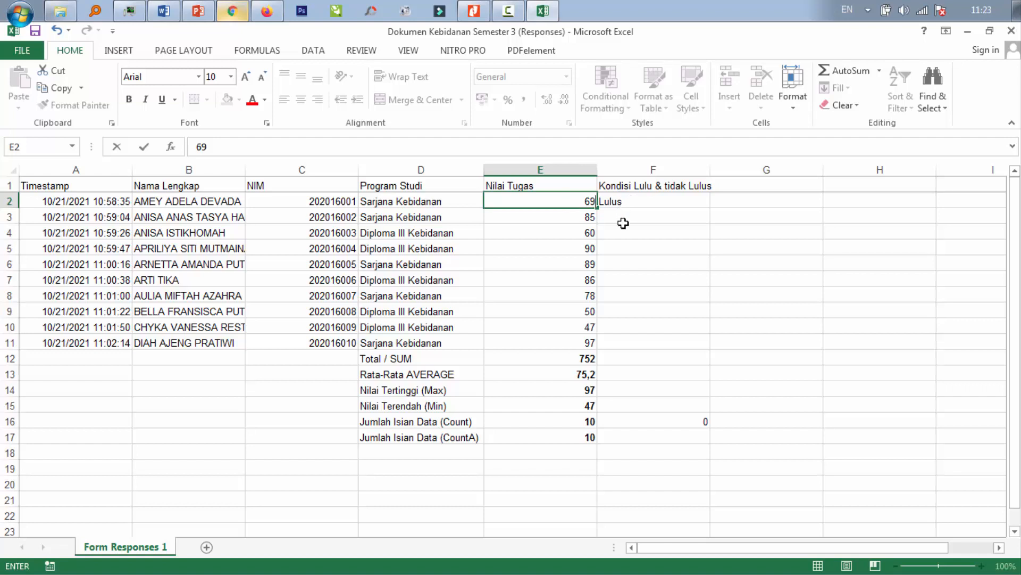
pyautogui.press('Return')
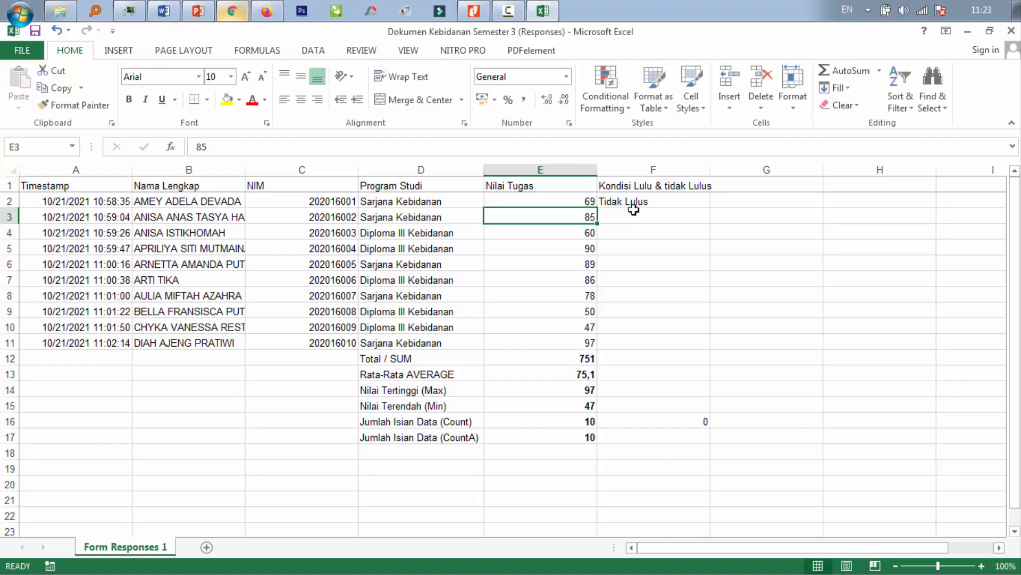
pyautogui.click(585, 203)
pyautogui.write('80')
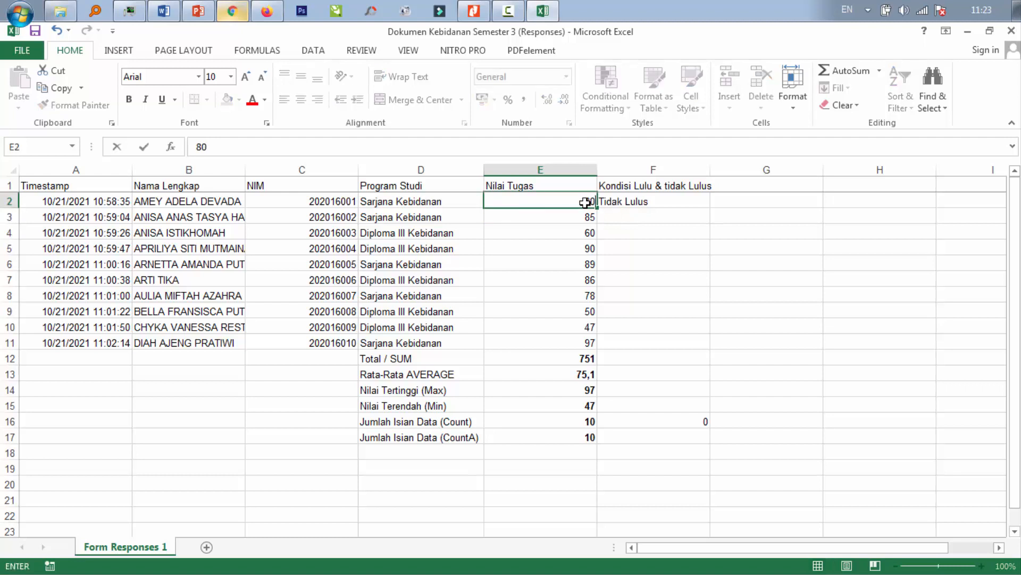
pyautogui.press('Return')
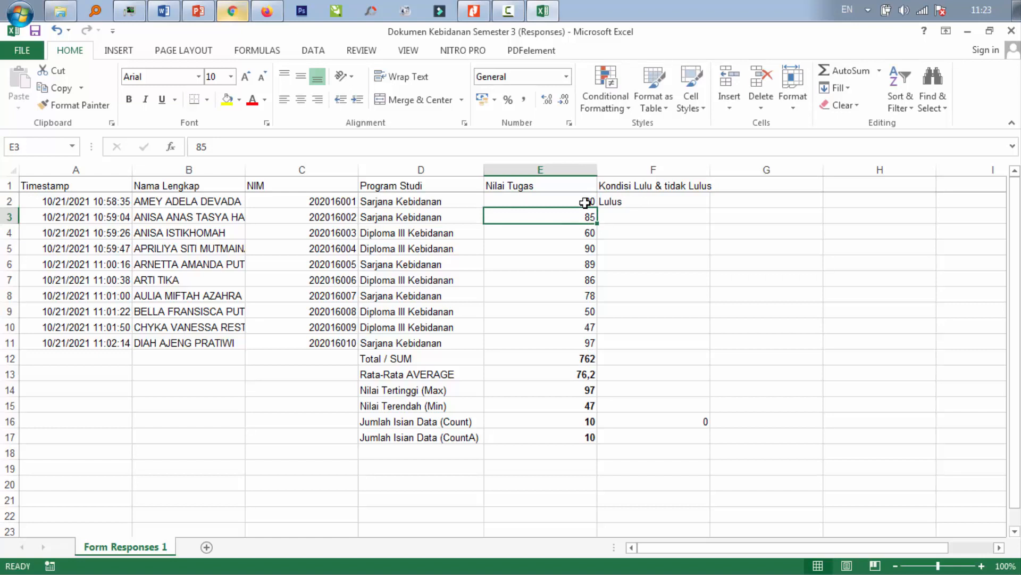
# Step: Try filling the IF formula from F2 down through F11, and undo the fill
pyautogui.click(645, 202)
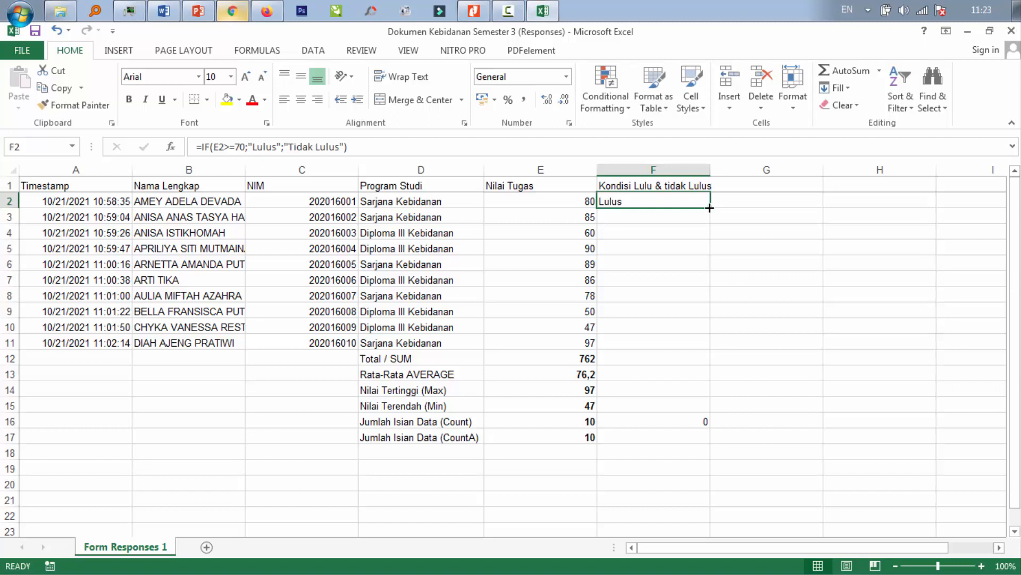
pyautogui.moveTo(710, 208); pyautogui.dragTo(710, 346)
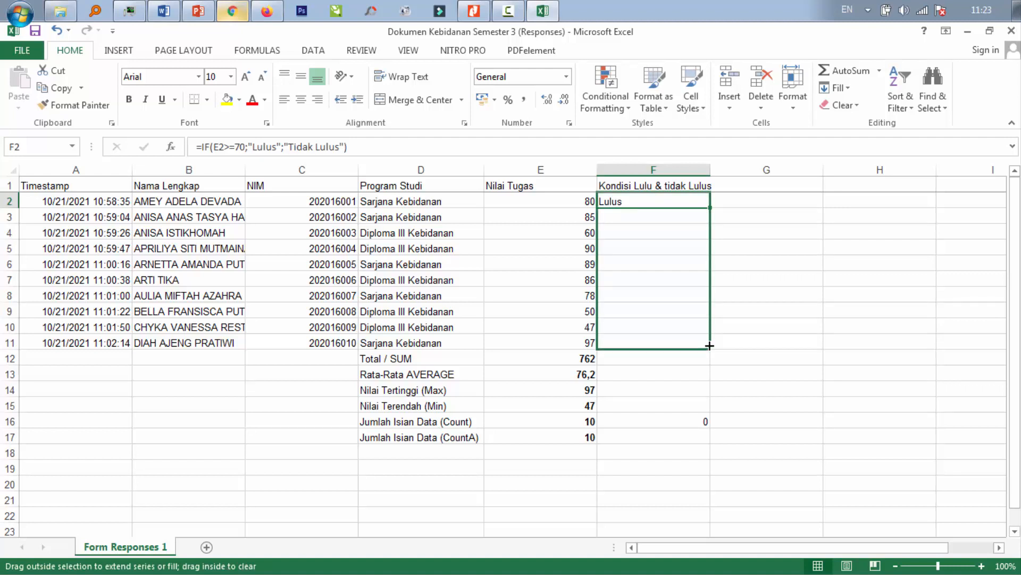
pyautogui.moveTo(709, 346); pyautogui.dragTo(710, 345)
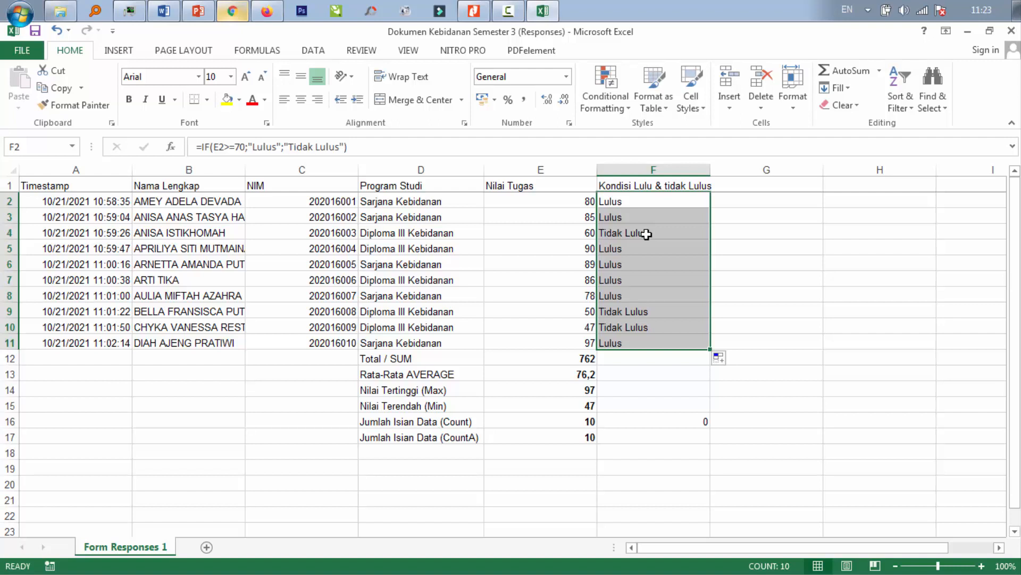
pyautogui.hotkey('ctrl', 'z')
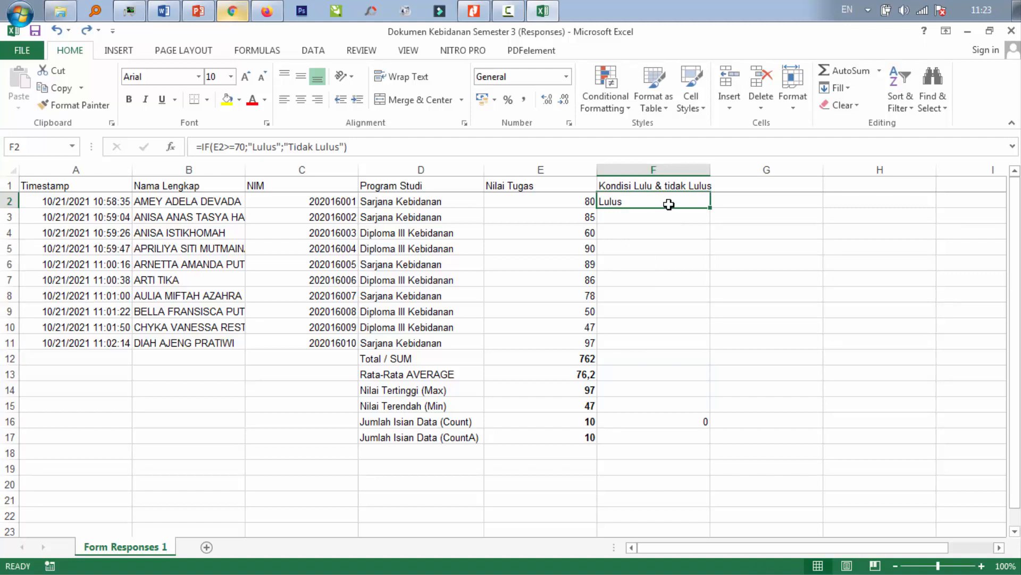
# Step: Copy the IF formula in cell F2 and paste it into F3:F11 for the remaining scores
pyautogui.moveTo(399, 147); pyautogui.dragTo(194, 148)
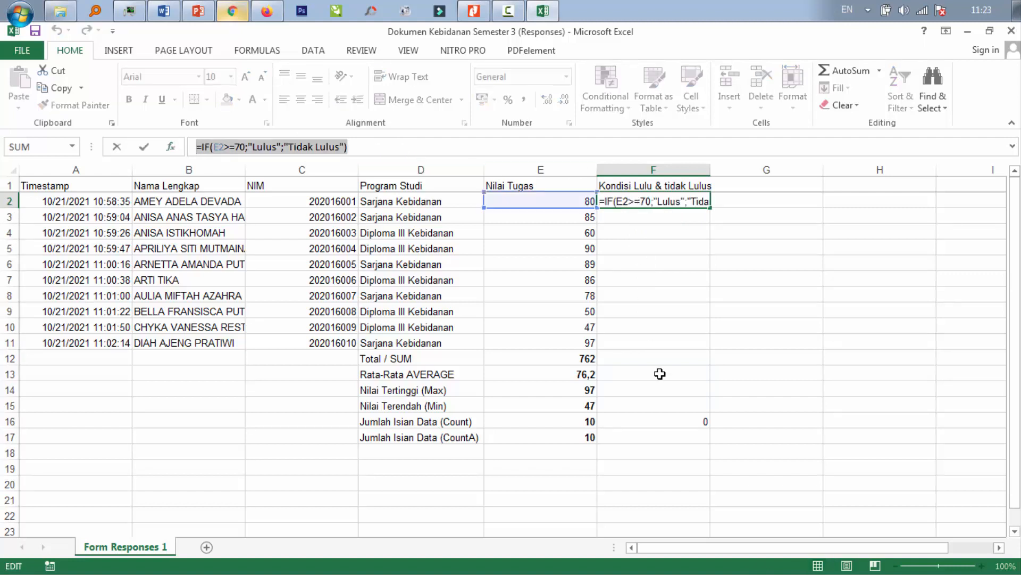
pyautogui.press('Return')
pyautogui.press('Up')
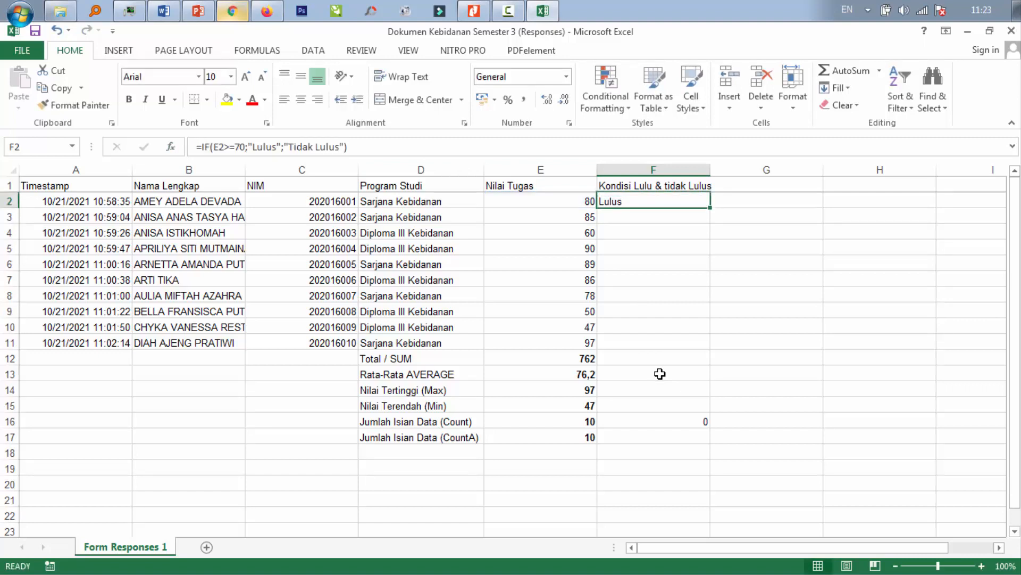
pyautogui.hotkey('ctrl', 'c')
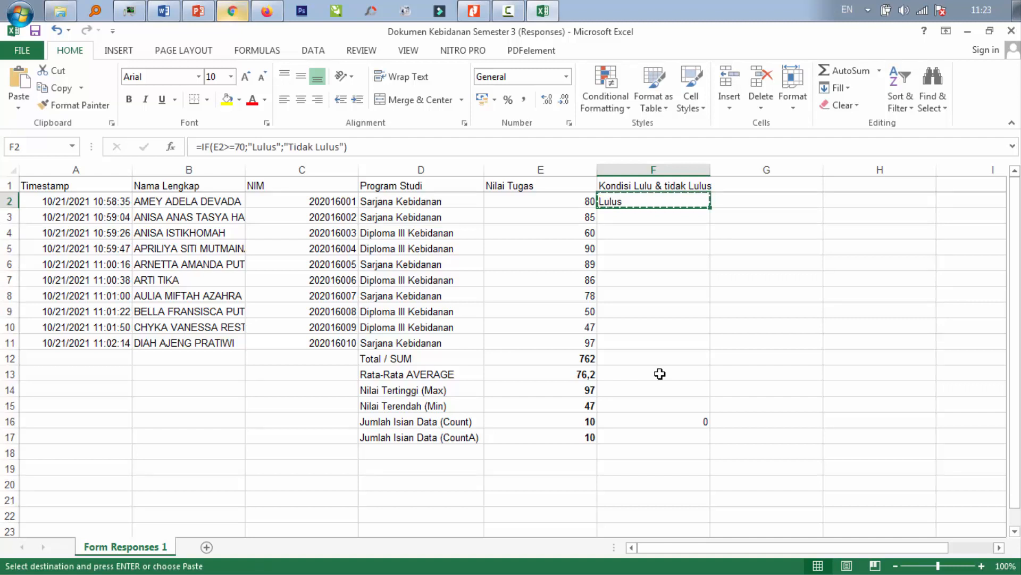
pyautogui.moveTo(669, 221); pyautogui.dragTo(668, 340)
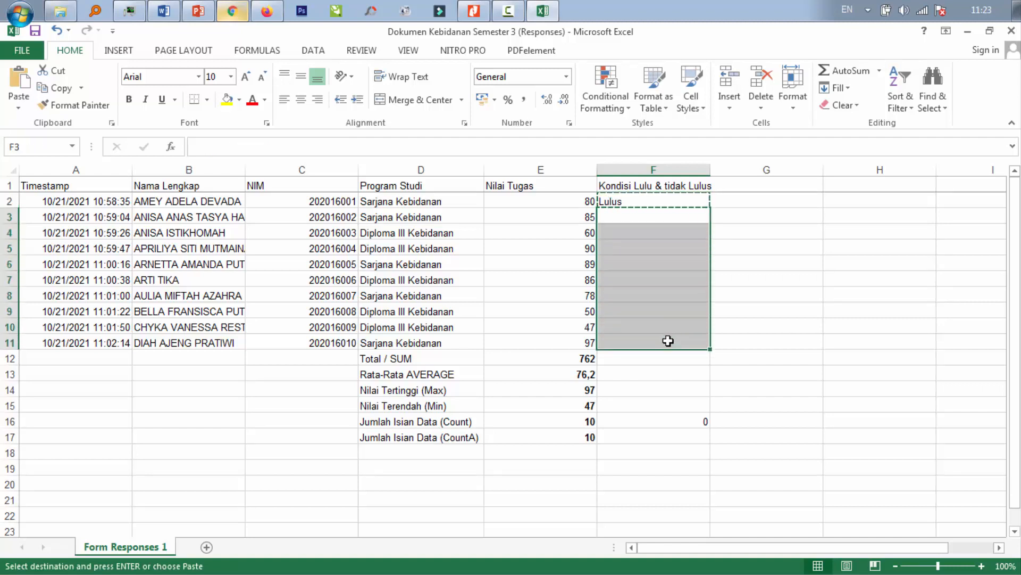
pyautogui.hotkey('ctrl', 'v')
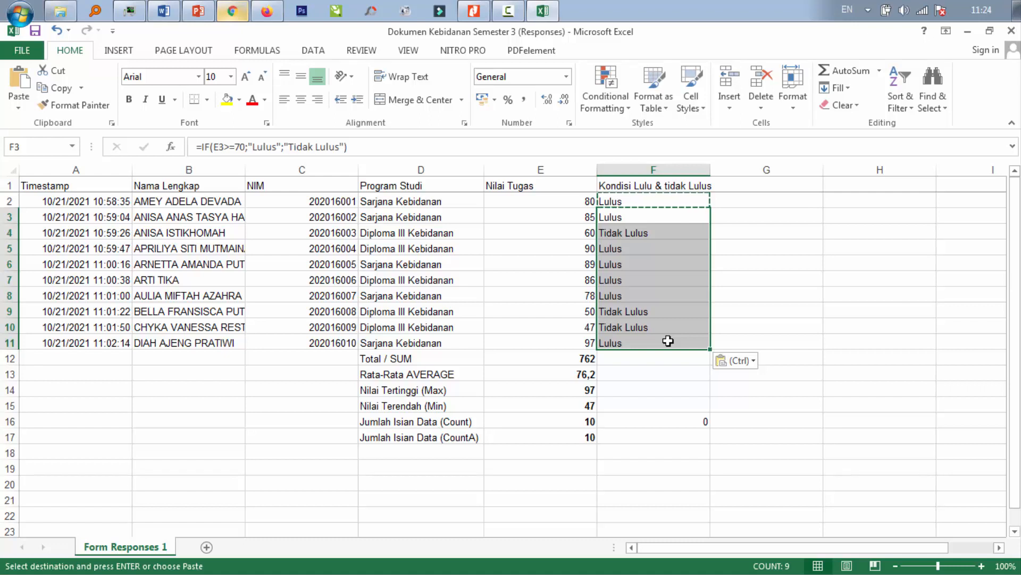
pyautogui.press('Escape')
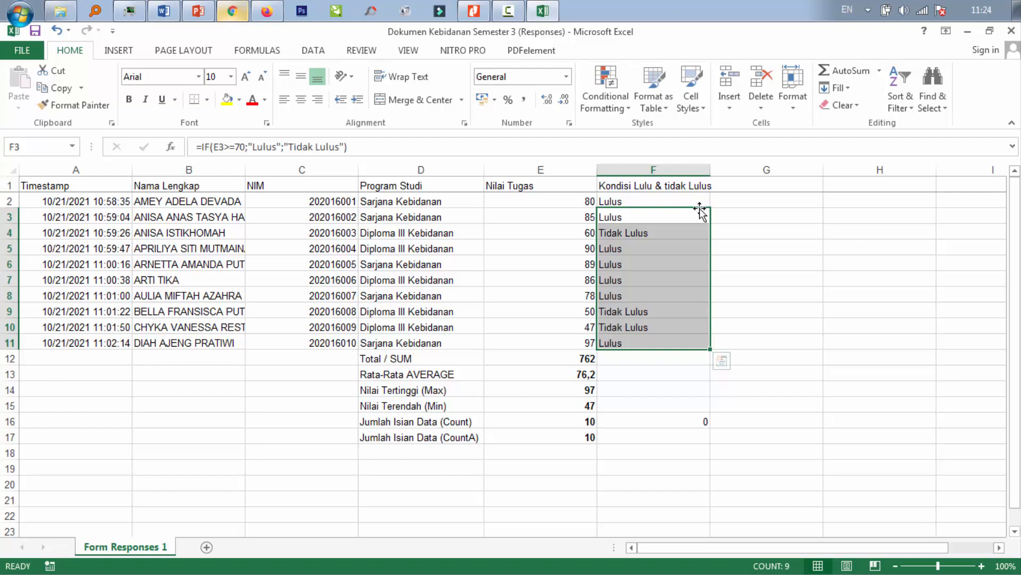
pyautogui.click(694, 199)
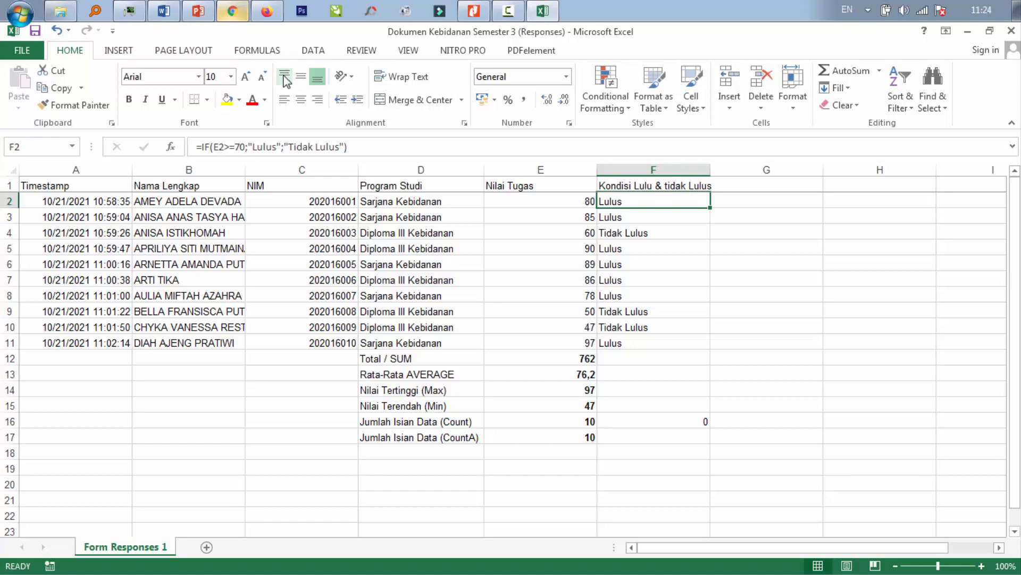
# Step: Switch to Chrome and review the form's response summary and the linked Dokumen Kebidanan Semester 3 (Responses) spreadsheet
pyautogui.click(237, 13)
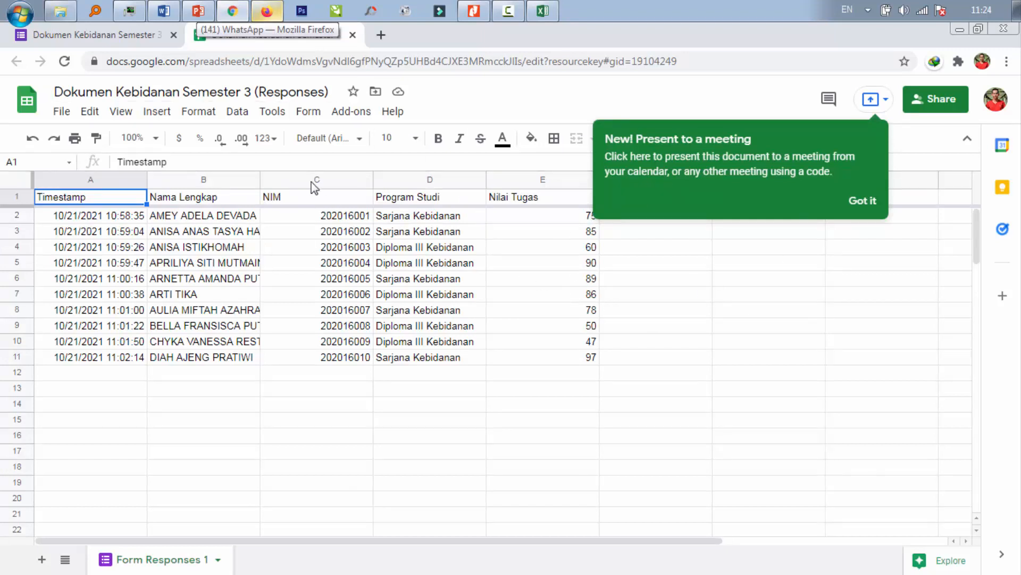
pyautogui.click(146, 39)
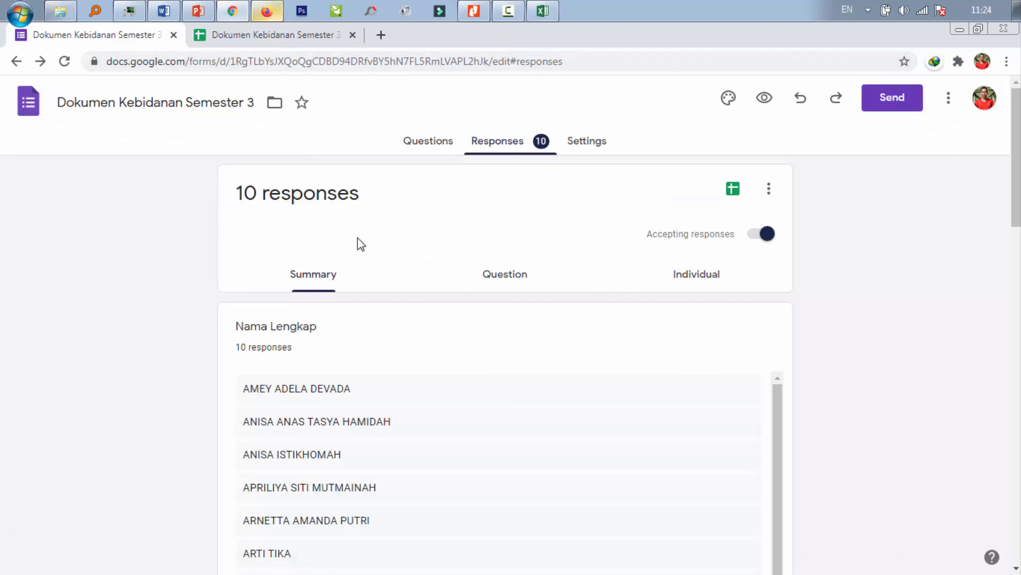
pyautogui.click(308, 38)
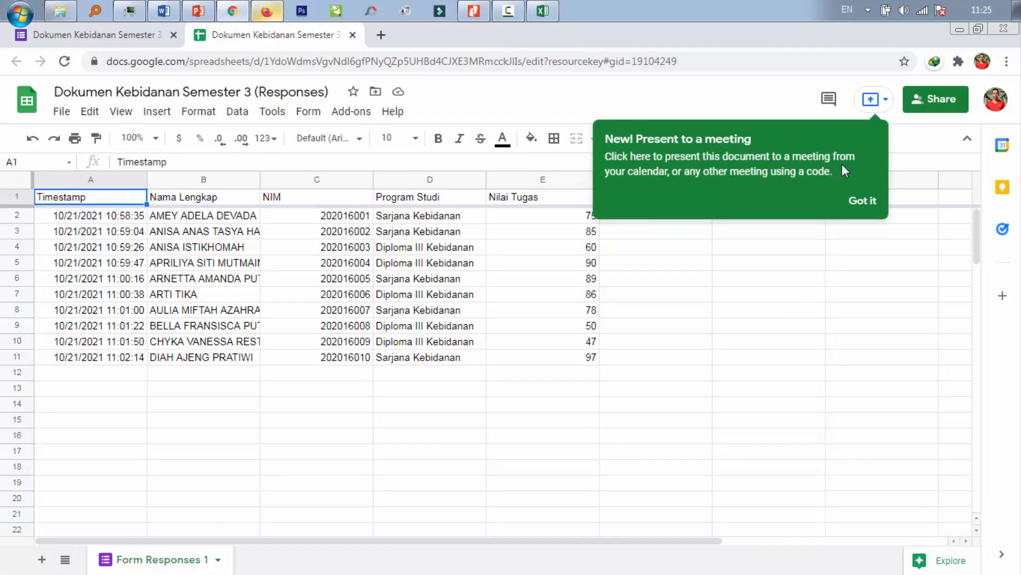